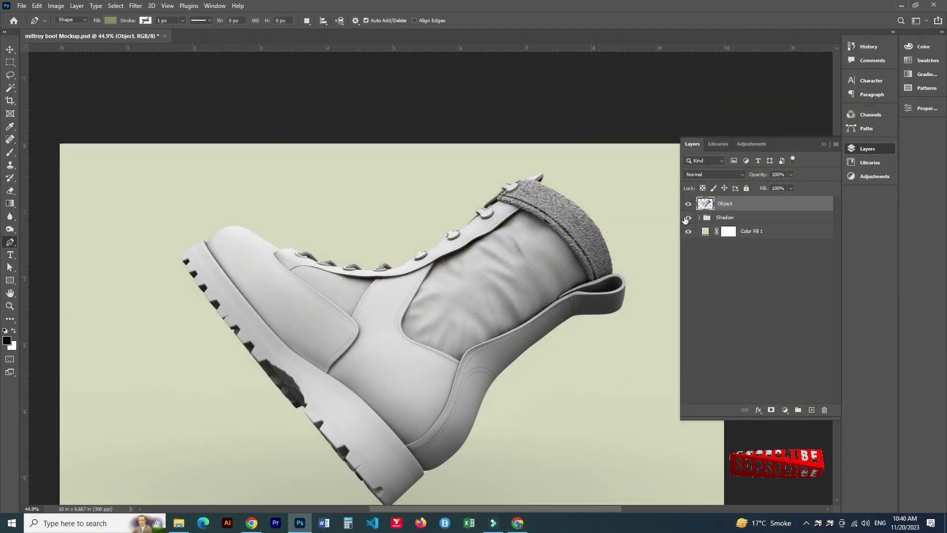
# - Hide the Shadow group and the Color Fill 1 background so only the grey boot shows
pyautogui.click(688, 217)
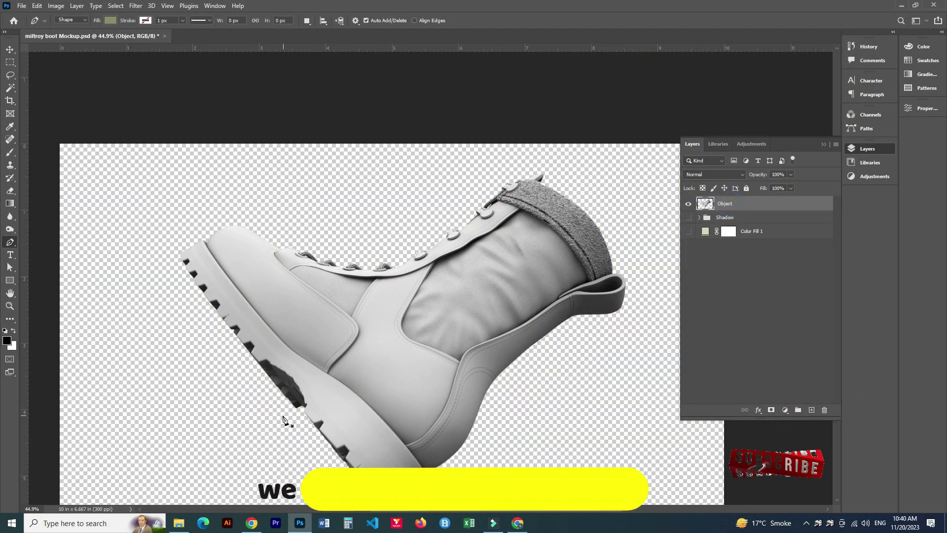
# - Zoom in on the sole, start a Pen shape along its edge, and set it to 20% opacity
pyautogui.scroll(5, 284, 420)
pyautogui.moveTo(401, 397); pyautogui.dragTo(347, 355)
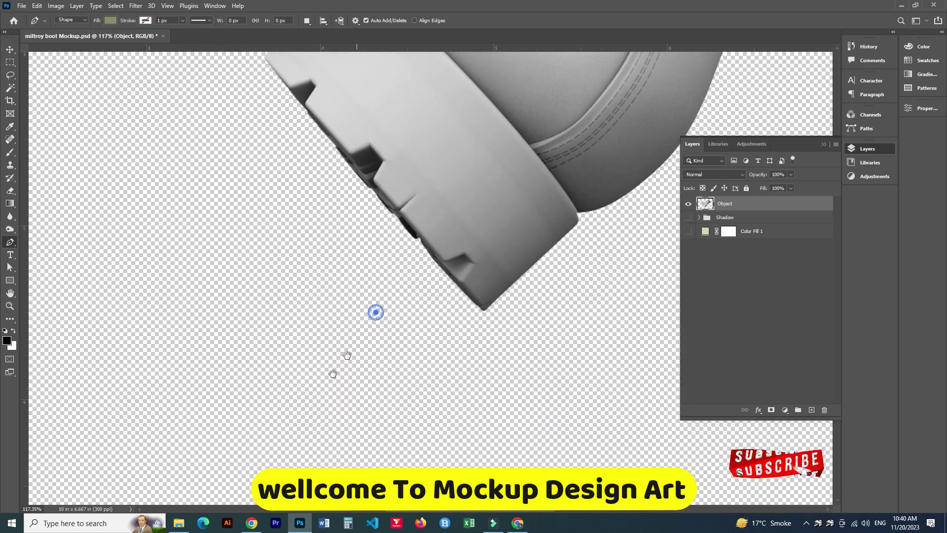
pyautogui.moveTo(376, 312); pyautogui.dragTo(319, 392)
pyautogui.scroll(2, 376, 381)
pyautogui.click(369, 406)
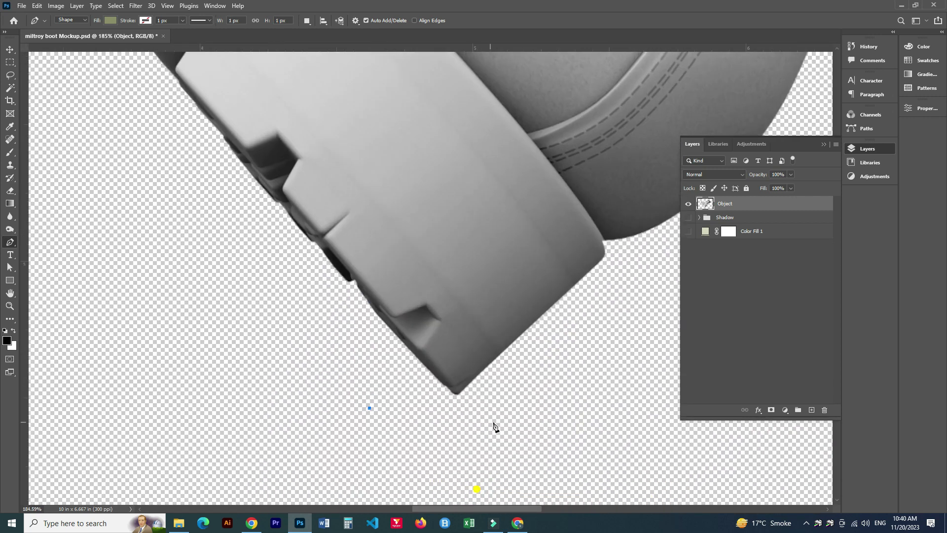
pyautogui.click(493, 423)
pyautogui.scroll(2, 556, 366)
pyautogui.scroll(4, 501, 400)
pyautogui.moveTo(476, 293)
pyautogui.mouseDown()
pyautogui.moveTo(447, 235)
pyautogui.moveTo(446, 351)
pyautogui.mouseUp()
pyautogui.press('2')
# - Continue the curved sole outline along the sole's top and upper edge
pyautogui.scroll(3, 448, 256)
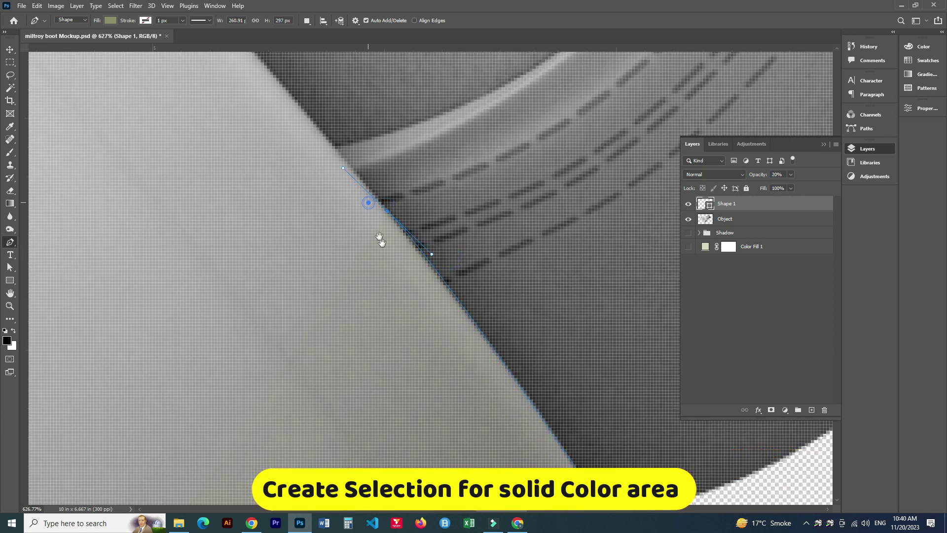
pyautogui.scroll(-1, 375, 267)
pyautogui.scroll(-2, 310, 215)
pyautogui.moveTo(275, 160); pyautogui.dragTo(318, 198)
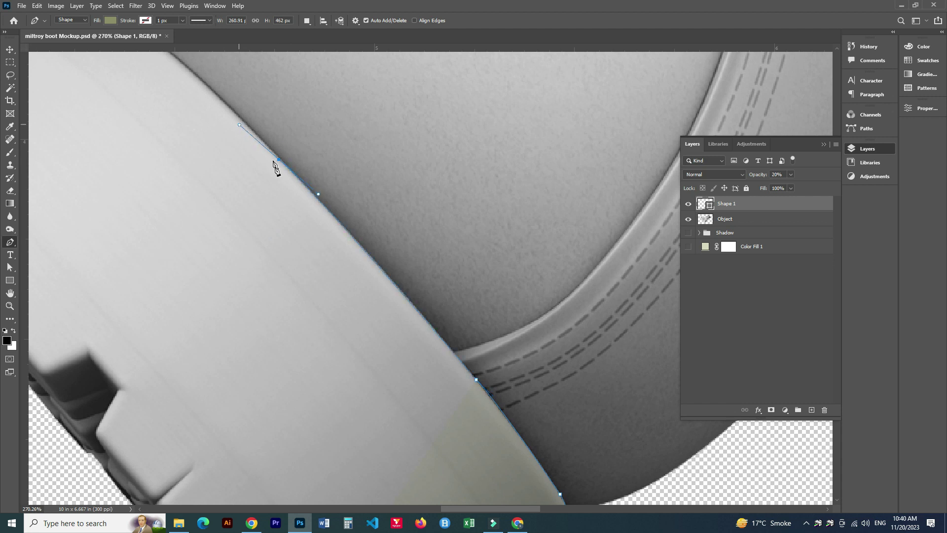
pyautogui.scroll(4, 225, 173)
pyautogui.hscroll(-4, 224, 173)
pyautogui.moveTo(222, 169); pyautogui.dragTo(142, 137)
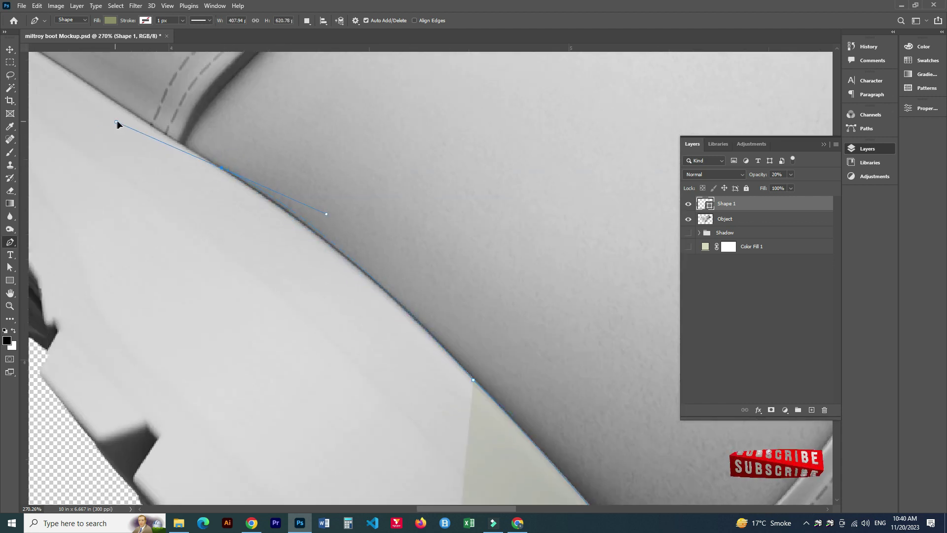
pyautogui.scroll(4, 207, 239)
pyautogui.hscroll(-5, 207, 239)
pyautogui.moveTo(252, 212)
pyautogui.mouseDown()
pyautogui.moveTo(212, 170)
pyautogui.moveTo(260, 218)
pyautogui.mouseUp()
# - Finish the sole outline at the toe corner and begin a new upper-panel outline
pyautogui.keyDown('alt'); pyautogui.scroll(-2, 225, 234); pyautogui.keyUp('alt')
pyautogui.keyDown('alt'); pyautogui.scroll(-2, 281, 236); pyautogui.keyUp('alt')
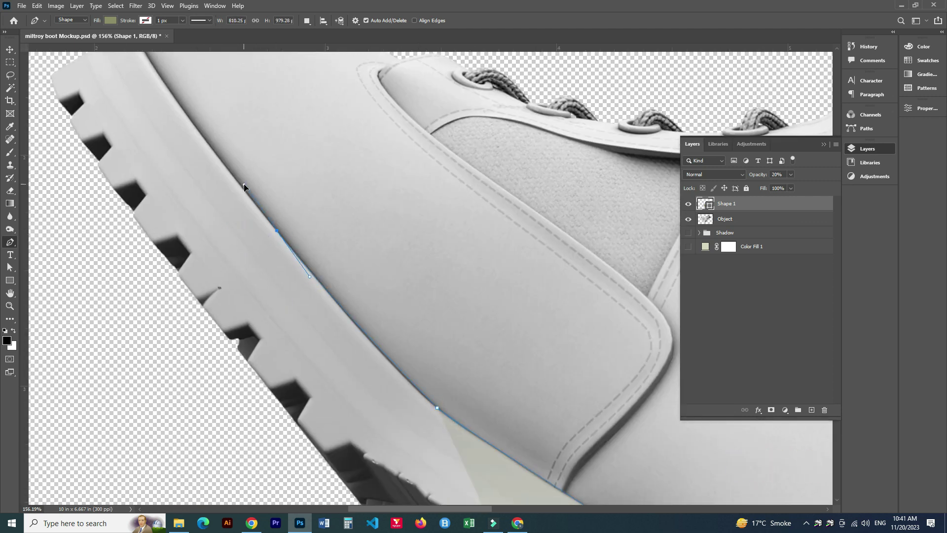
pyautogui.scroll(3, 262, 228)
pyautogui.hscroll(-2, 262, 228)
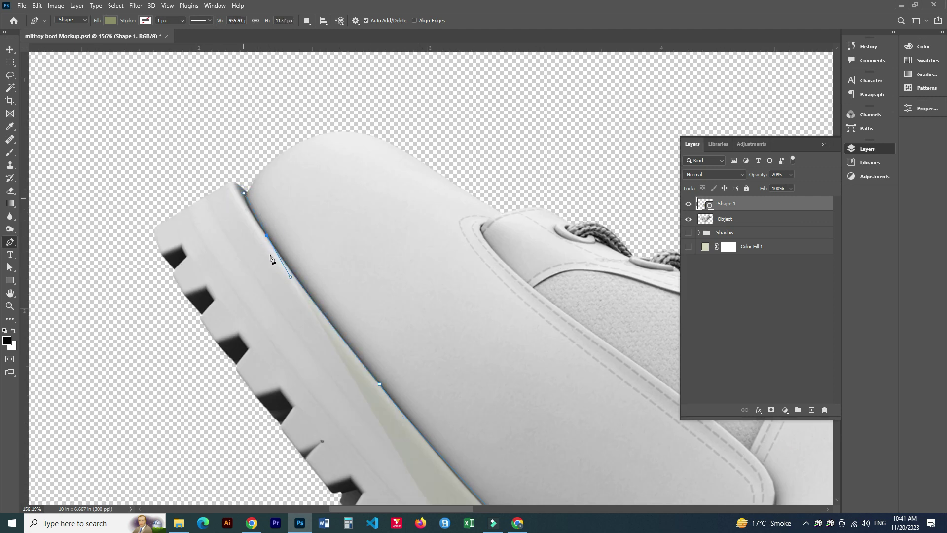
pyautogui.keyDown('alt'); pyautogui.scroll(2, 264, 222); pyautogui.keyUp('alt')
pyautogui.keyDown('alt'); pyautogui.scroll(2, 263, 222); pyautogui.keyUp('alt')
pyautogui.moveTo(280, 264); pyautogui.dragTo(292, 241)
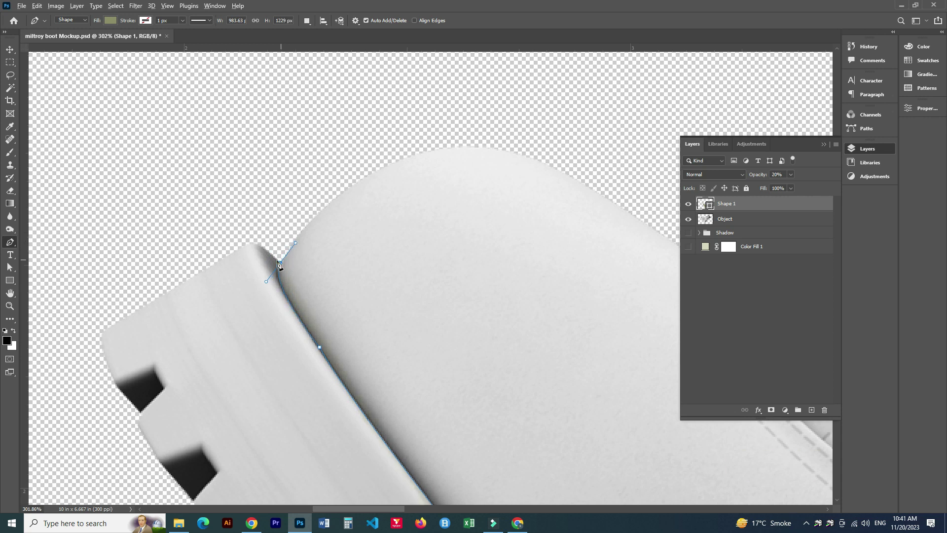
pyautogui.keyDown('alt'); pyautogui.scroll(-2, 293, 242); pyautogui.keyUp('alt')
pyautogui.keyDown('alt'); pyautogui.scroll(-3, 232, 308); pyautogui.keyUp('alt')
pyautogui.keyDown('alt'); pyautogui.scroll(-3, 239, 264); pyautogui.keyUp('alt')
pyautogui.keyDown('alt'); pyautogui.scroll(3, 343, 254); pyautogui.keyUp('alt')
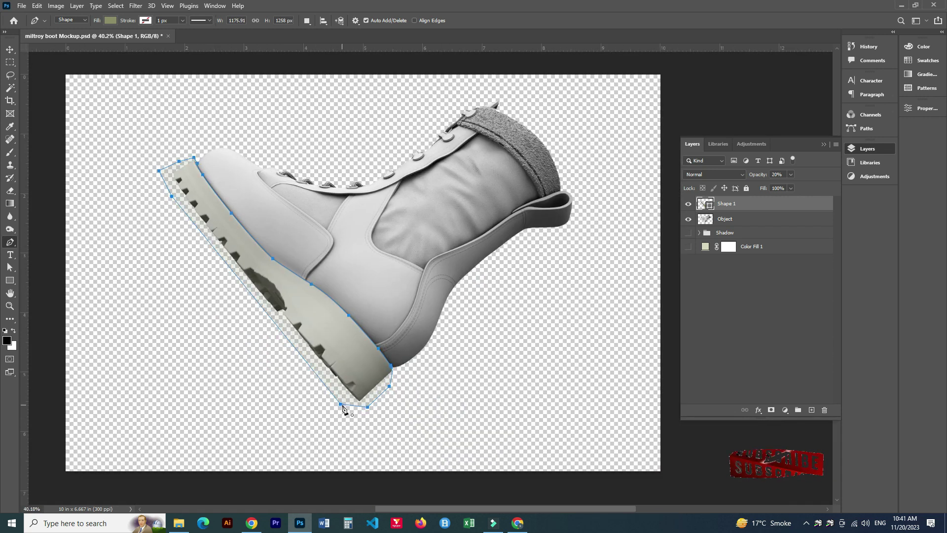
pyautogui.keyDown('alt'); pyautogui.scroll(4, 296, 276); pyautogui.keyUp('alt')
pyautogui.keyDown('alt'); pyautogui.scroll(4, 256, 306); pyautogui.keyUp('alt')
pyautogui.keyDown('alt'); pyautogui.scroll(3, 247, 321); pyautogui.keyUp('alt')
pyautogui.click(326, 240)
# - Trace Shape 2 along the upper panel's stitched edge onto the lace strap
pyautogui.click(236, 328)
pyautogui.moveTo(190, 382); pyautogui.dragTo(214, 423)
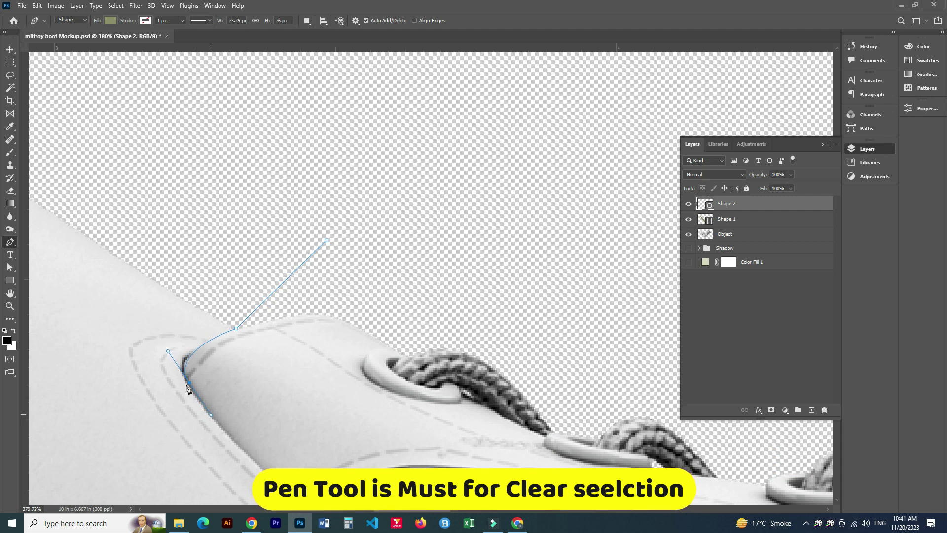
pyautogui.scroll(-4, 270, 405)
pyautogui.hscroll(2, 270, 405)
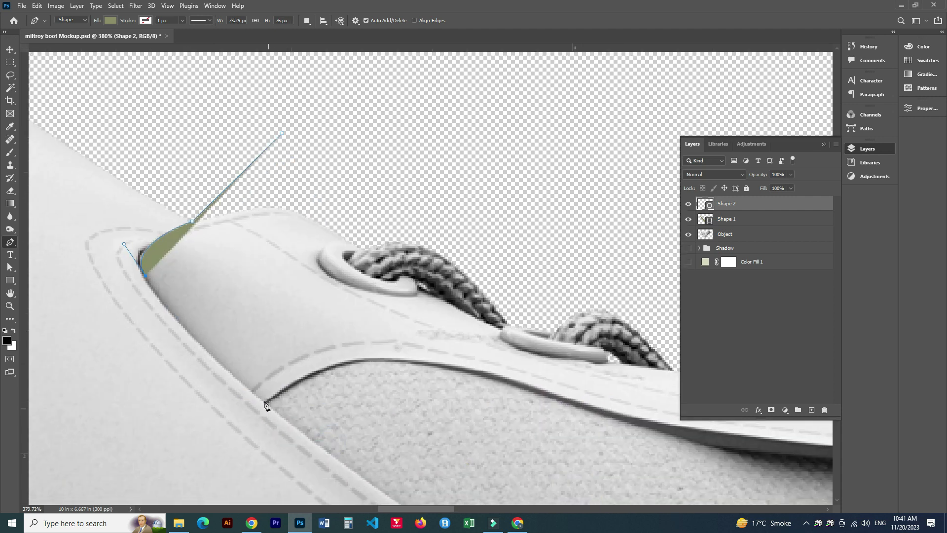
pyautogui.click(265, 402)
pyautogui.moveTo(264, 402); pyautogui.dragTo(346, 466)
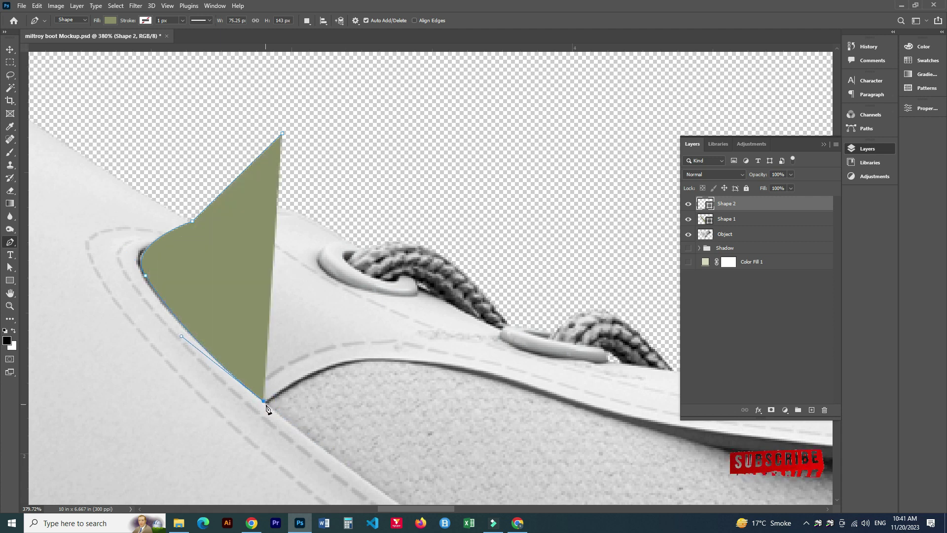
pyautogui.moveTo(423, 362); pyautogui.dragTo(524, 378)
pyautogui.moveTo(569, 423); pyautogui.dragTo(344, 411)
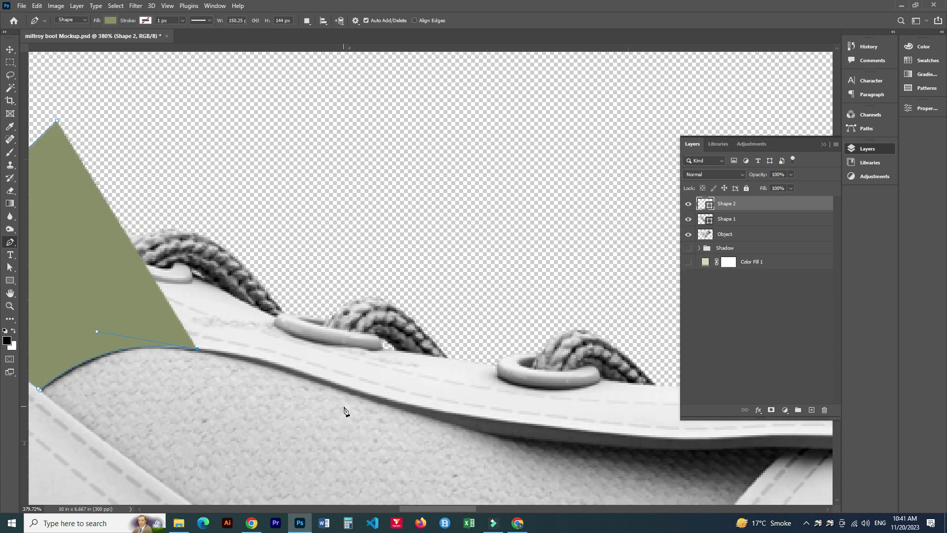
pyautogui.moveTo(415, 418)
pyautogui.mouseDown()
pyautogui.moveTo(377, 397)
pyautogui.moveTo(229, 386)
pyautogui.mouseUp()
# - Extend Shape 2 along the strap's underside to where it meets the padded collar
pyautogui.moveTo(472, 436); pyautogui.dragTo(672, 453)
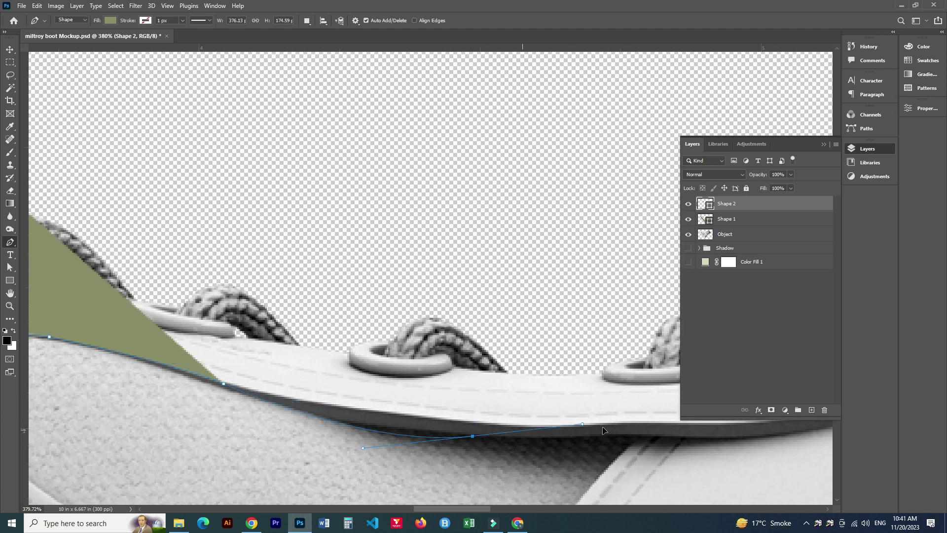
pyautogui.scroll(-3, 395, 424)
pyautogui.moveTo(353, 426); pyautogui.dragTo(392, 423)
pyautogui.moveTo(482, 385); pyautogui.dragTo(556, 350)
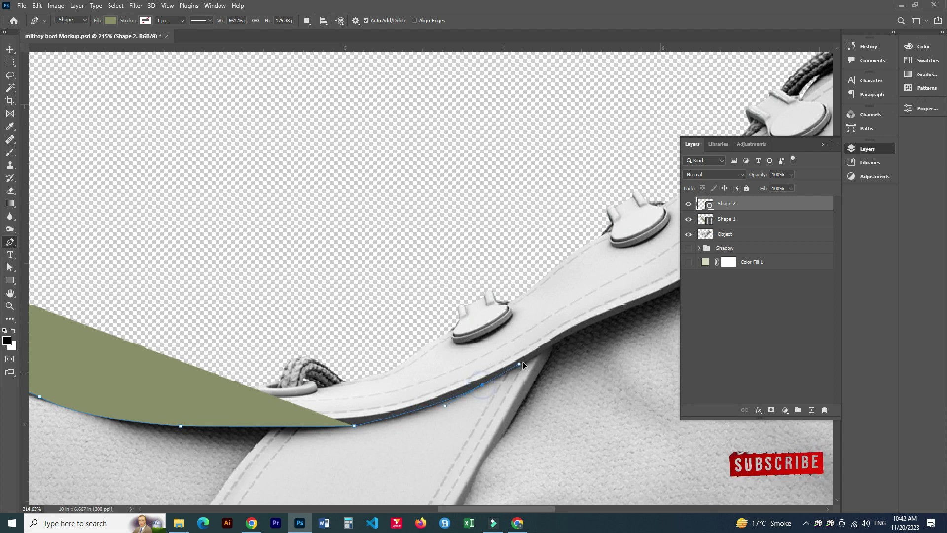
pyautogui.hscroll(5, 345, 415)
pyautogui.scroll(1, 283, 392)
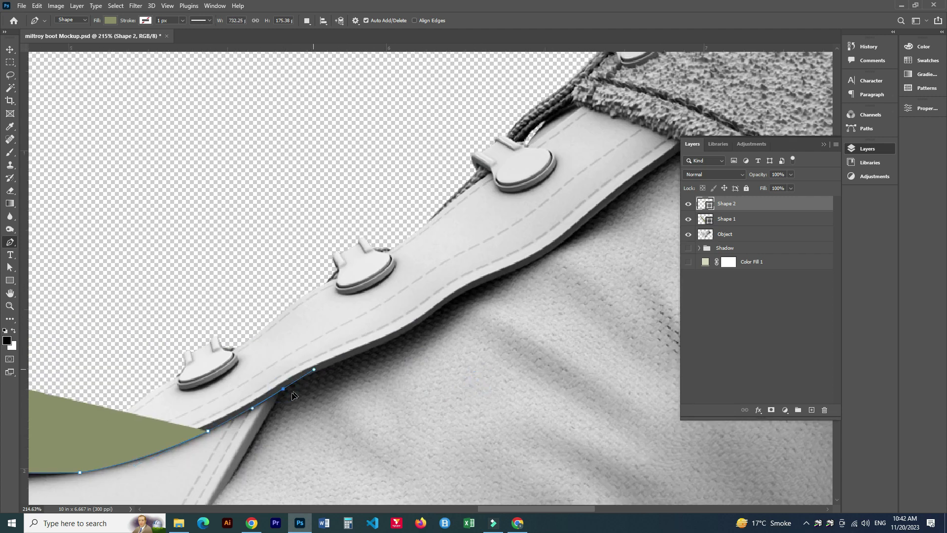
pyautogui.scroll(-2, 293, 395)
pyautogui.scroll(2, 275, 395)
pyautogui.moveTo(276, 400); pyautogui.dragTo(332, 384)
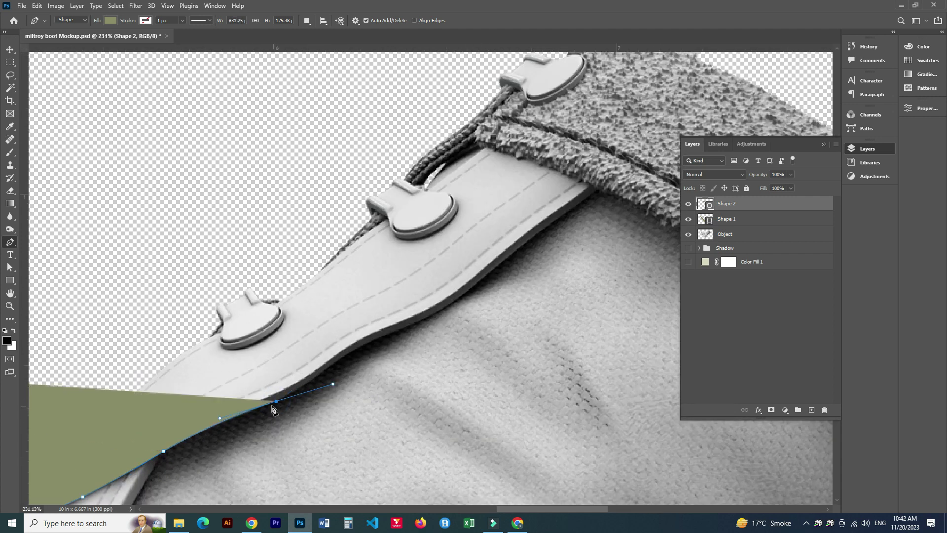
pyautogui.scroll(-1, 273, 409)
pyautogui.hscroll(2, 274, 409)
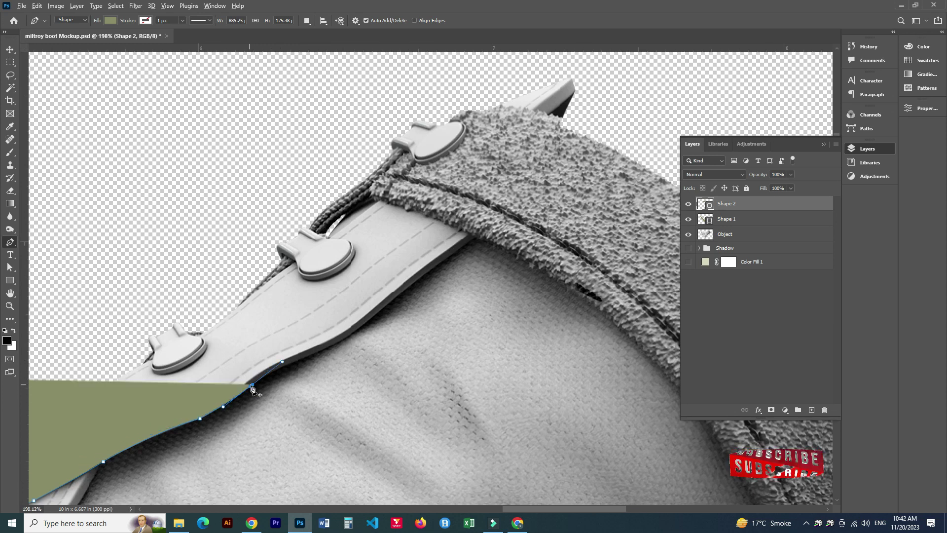
pyautogui.scroll(2, 253, 390)
pyautogui.click(345, 345)
pyautogui.scroll(-3, 346, 345)
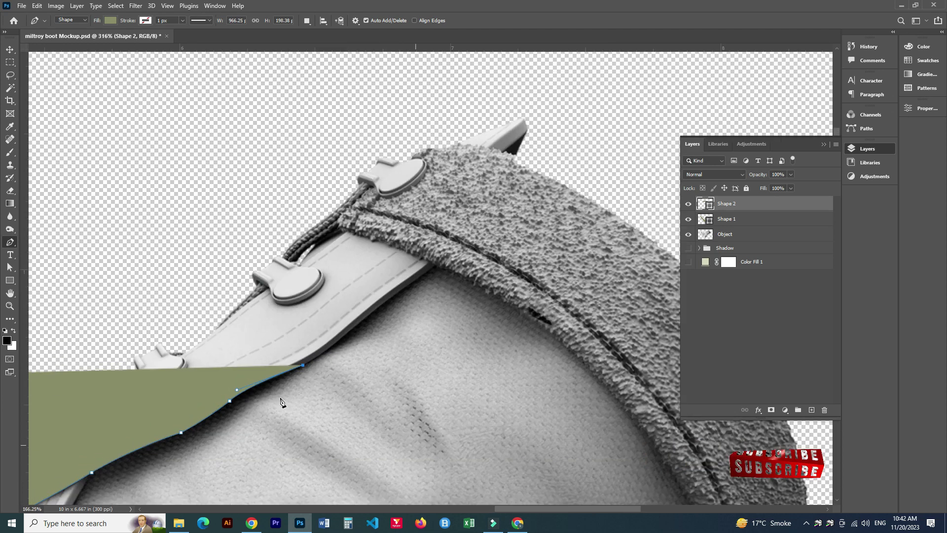
pyautogui.scroll(3, 281, 402)
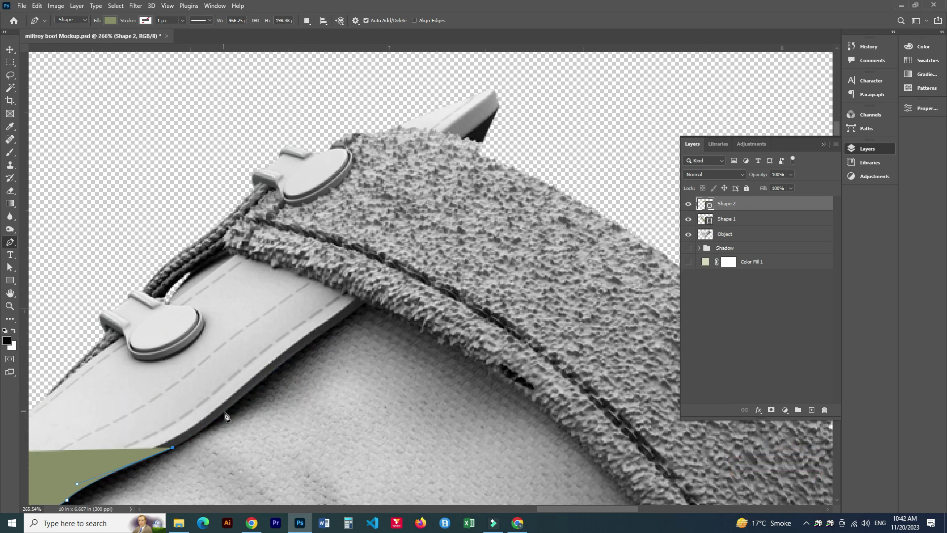
# - Set Shape 2 to 55% opacity and trace along the padded collar's lower edge
pyautogui.press('5')
pyautogui.press('5')
pyautogui.scroll(2, 175, 443)
pyautogui.click(263, 385)
pyautogui.scroll(2, 237, 402)
pyautogui.hscroll(3, 236, 401)
pyautogui.moveTo(276, 362); pyautogui.dragTo(299, 350)
pyautogui.scroll(2, 279, 370)
pyautogui.hscroll(3, 278, 370)
pyautogui.click(288, 341)
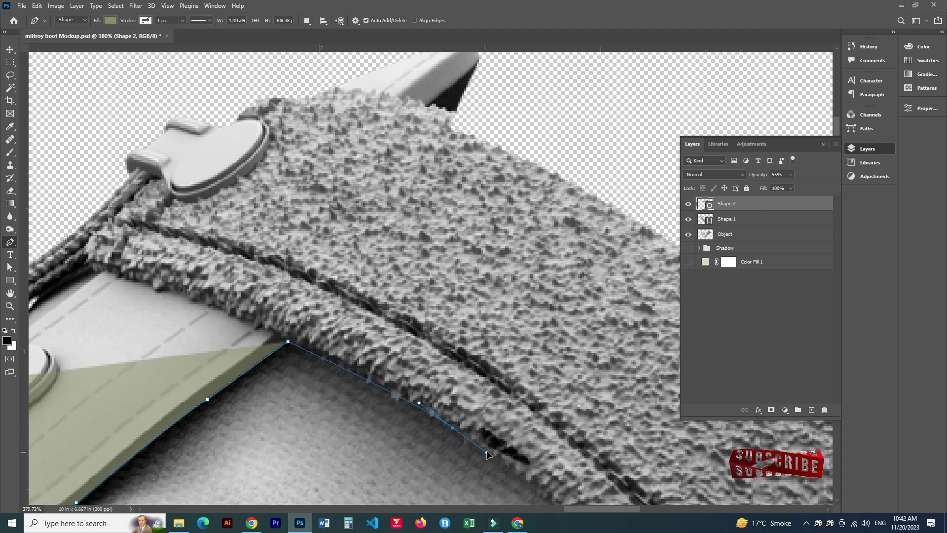
pyautogui.click(453, 429)
# - Add Shape 2 anchors at the collar–heel loop junction and down the heel panel
pyautogui.scroll(-5, 234, 277)
pyautogui.scroll(-3, 398, 502)
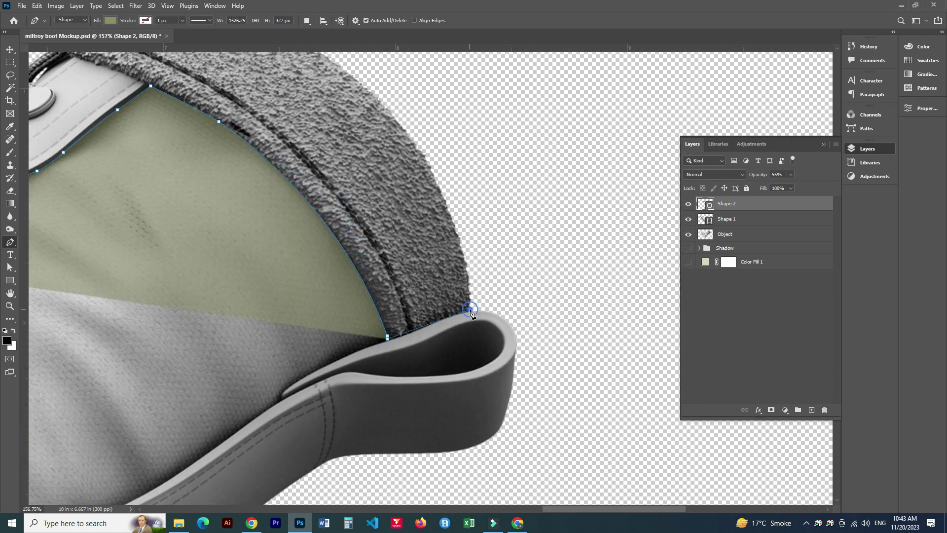
pyautogui.scroll(5, 368, 360)
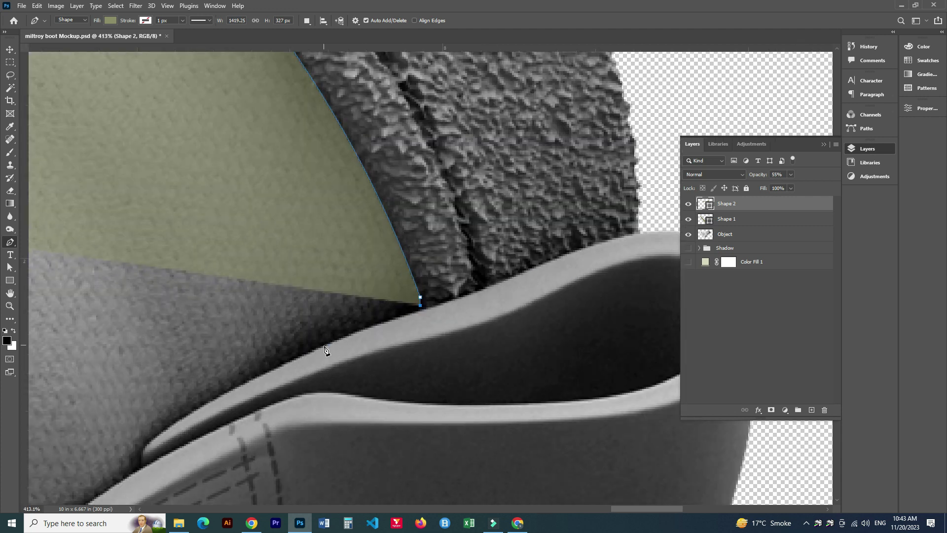
pyautogui.click(271, 370)
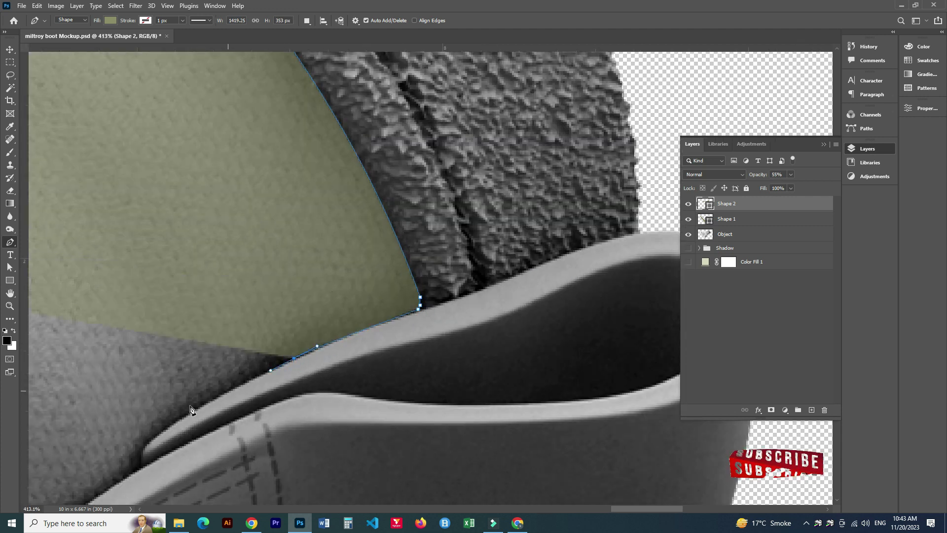
pyautogui.click(161, 431)
pyautogui.scroll(-3, 173, 447)
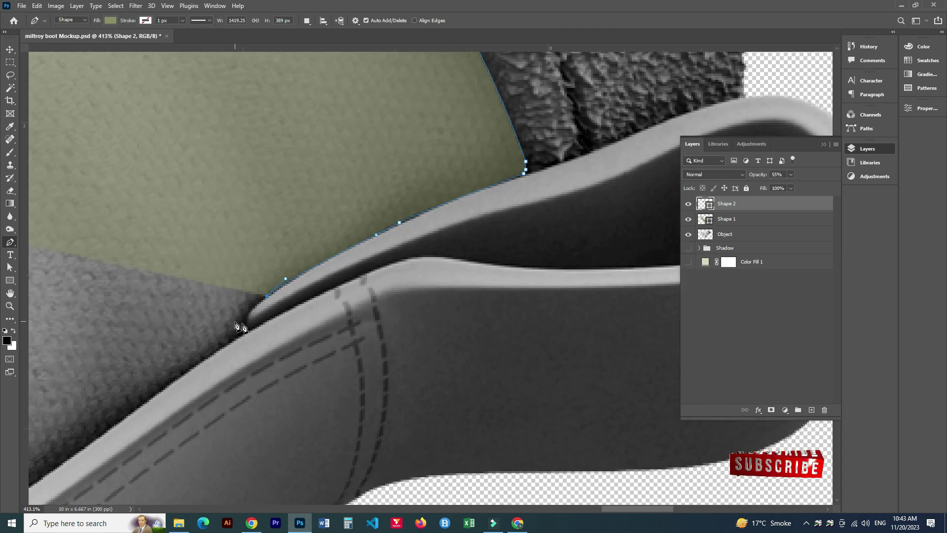
pyautogui.scroll(-5, 247, 347)
pyautogui.scroll(2, 390, 271)
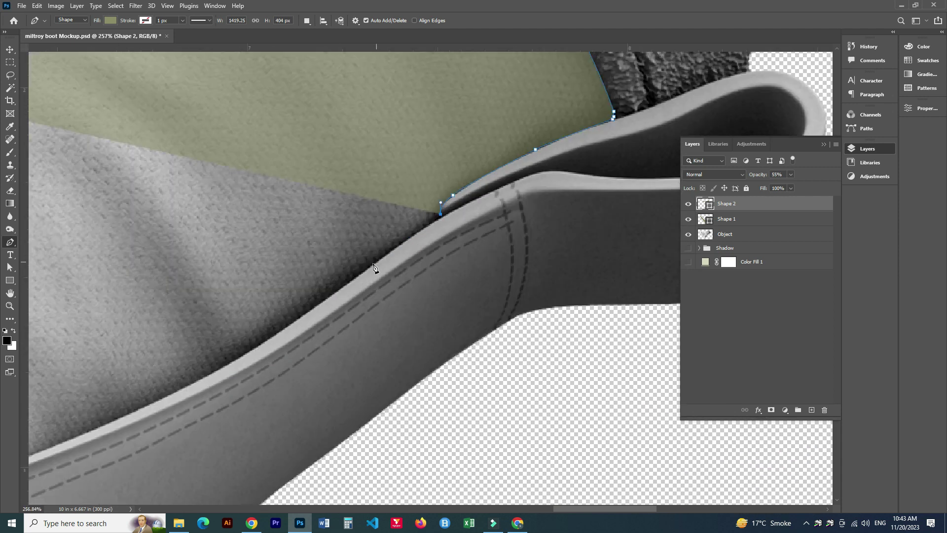
pyautogui.scroll(1, 370, 274)
pyautogui.scroll(-3, 394, 296)
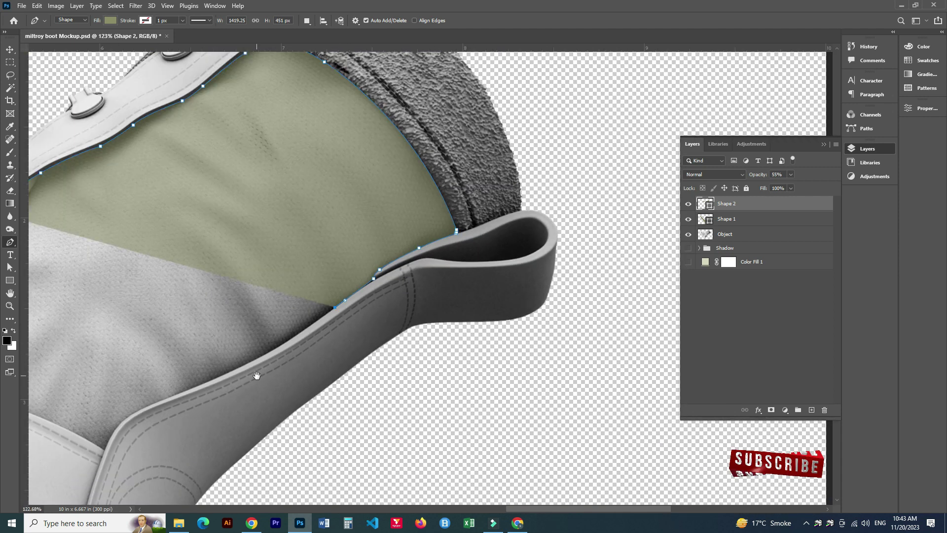
pyautogui.scroll(-2, 415, 306)
pyautogui.scroll(3, 395, 305)
# - Curve the path along the heel panel edge, undoing several misplaced anchors
pyautogui.moveTo(409, 289); pyautogui.dragTo(370, 302)
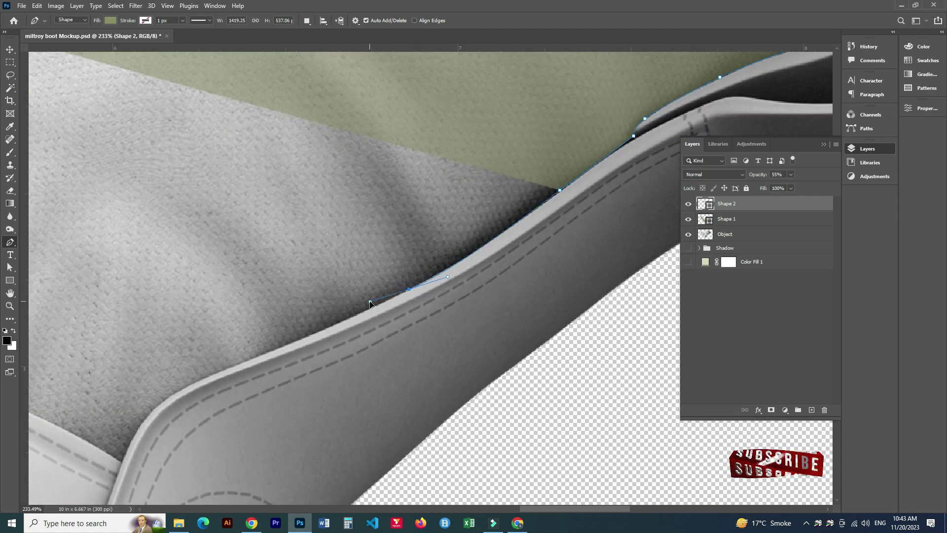
pyautogui.click(265, 352)
pyautogui.scroll(-3, 351, 346)
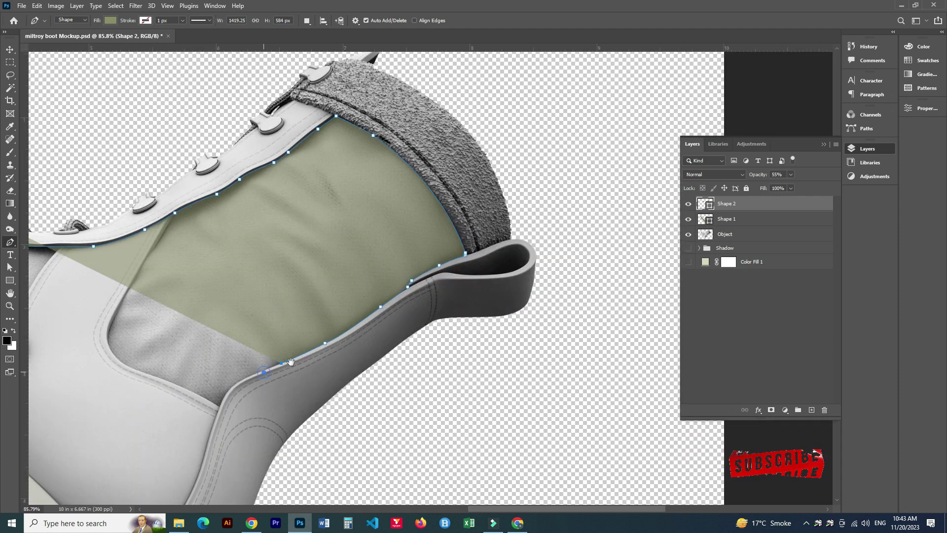
pyautogui.hotkey('ctrl', 'z')
pyautogui.scroll(3, 343, 361)
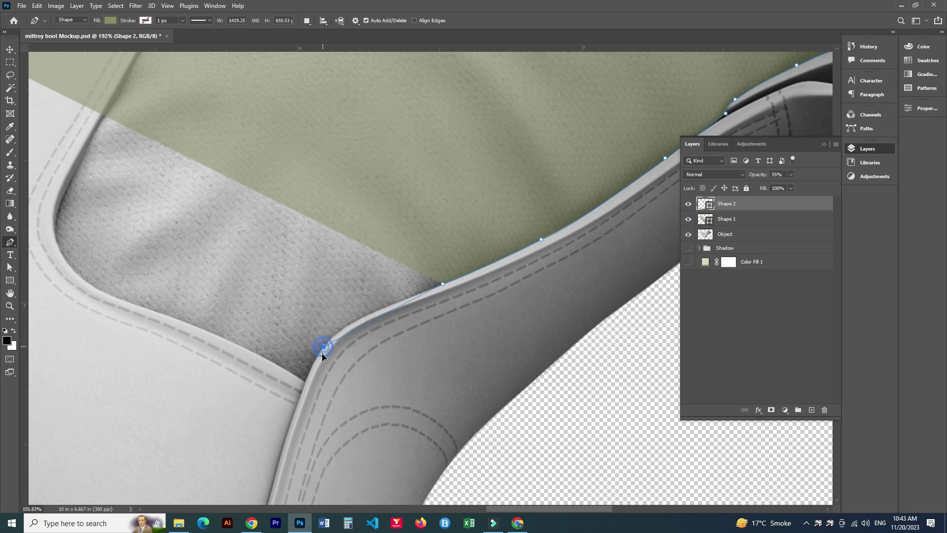
pyautogui.moveTo(345, 385); pyautogui.dragTo(391, 257)
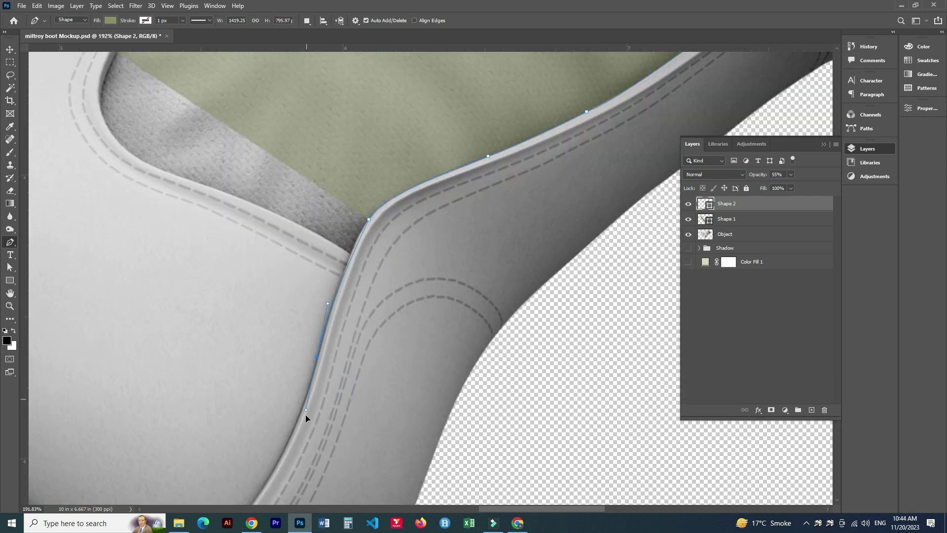
pyautogui.scroll(-2, 438, 230)
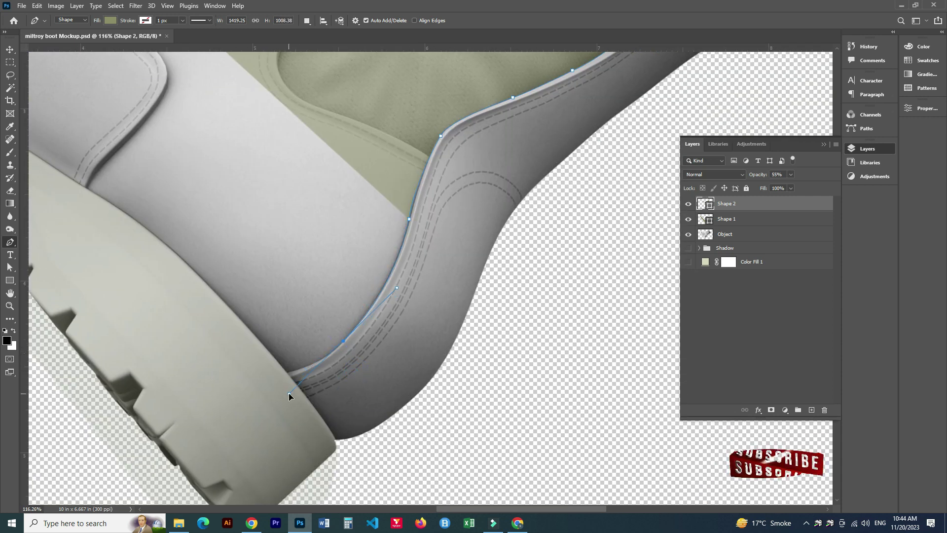
pyautogui.hotkey('ctrl', 'z')
pyautogui.scroll(3, 270, 375)
pyautogui.hotkey('ctrl', 'z')
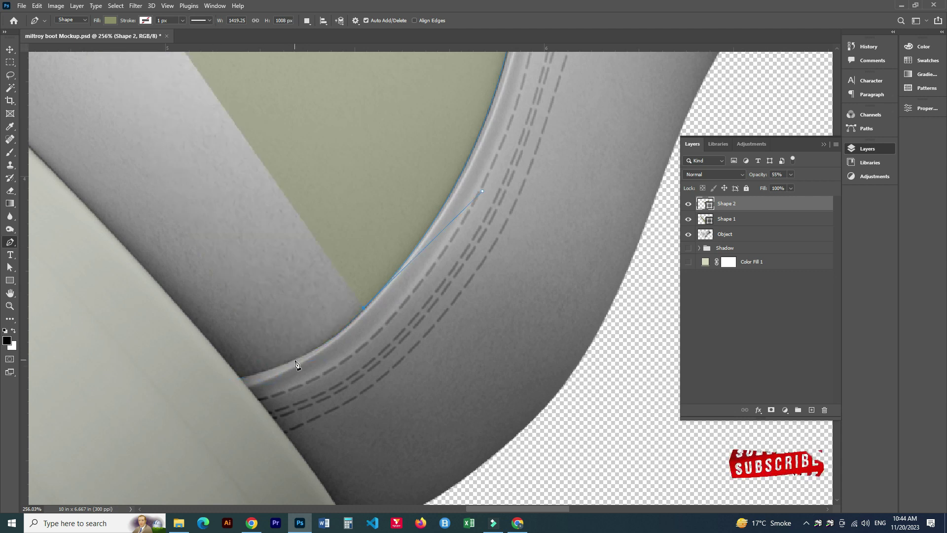
pyautogui.hotkey('ctrl', 'z')
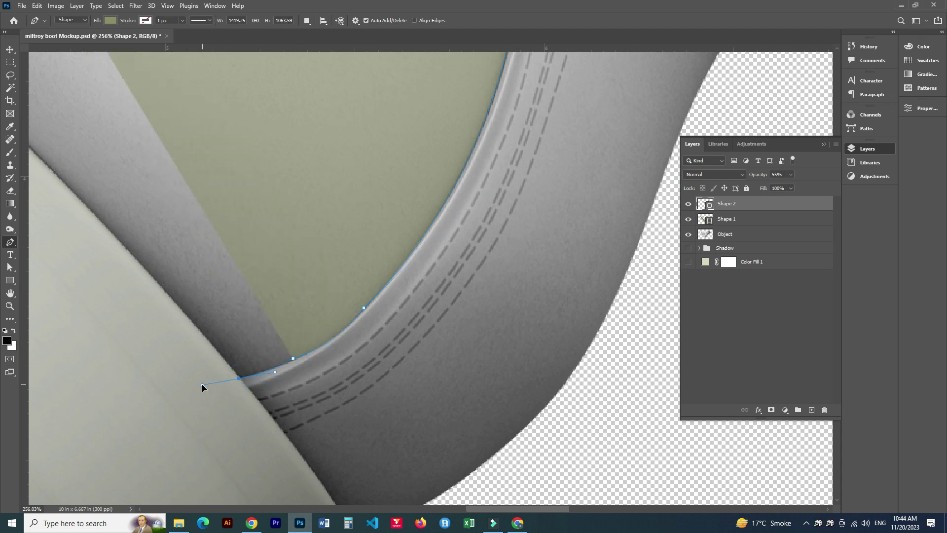
# - Curve the path along the boot opening's edge and the collar seam
pyautogui.moveTo(203, 384); pyautogui.dragTo(203, 385)
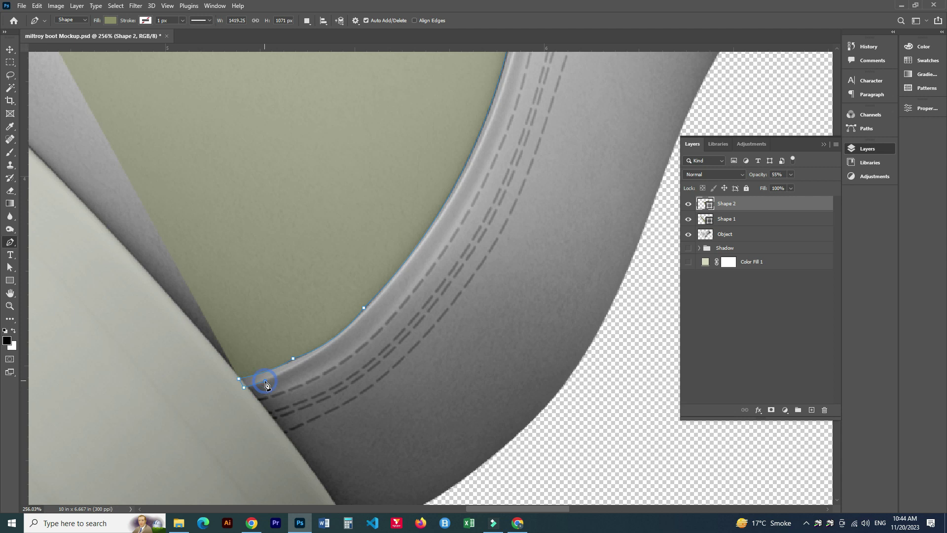
pyautogui.click(336, 341)
pyautogui.moveTo(339, 339); pyautogui.dragTo(266, 401)
pyautogui.moveTo(363, 291)
pyautogui.mouseDown()
pyautogui.moveTo(379, 260)
pyautogui.moveTo(347, 390)
pyautogui.mouseUp()
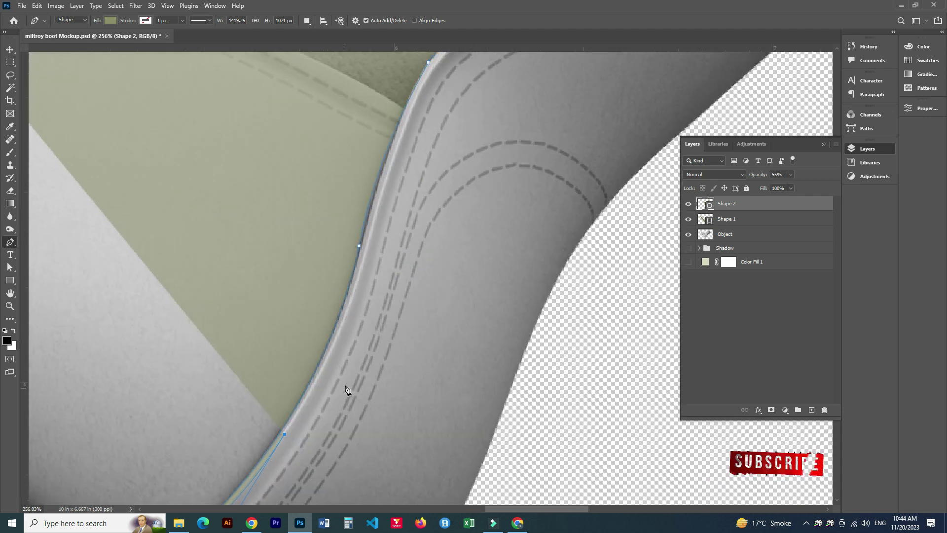
pyautogui.click(356, 285)
pyautogui.scroll(-3, 360, 281)
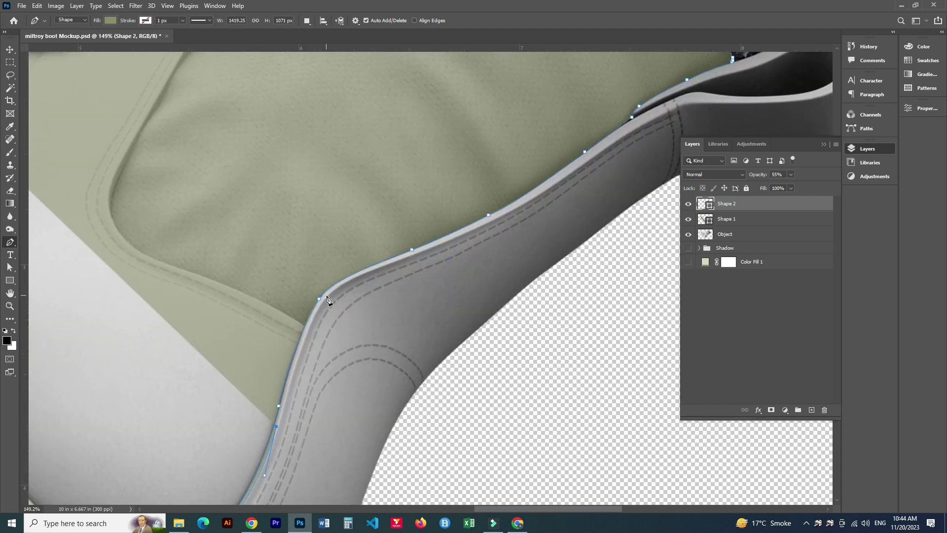
pyautogui.click(327, 296)
pyautogui.hscroll(5, 328, 296)
pyautogui.scroll(2, 328, 296)
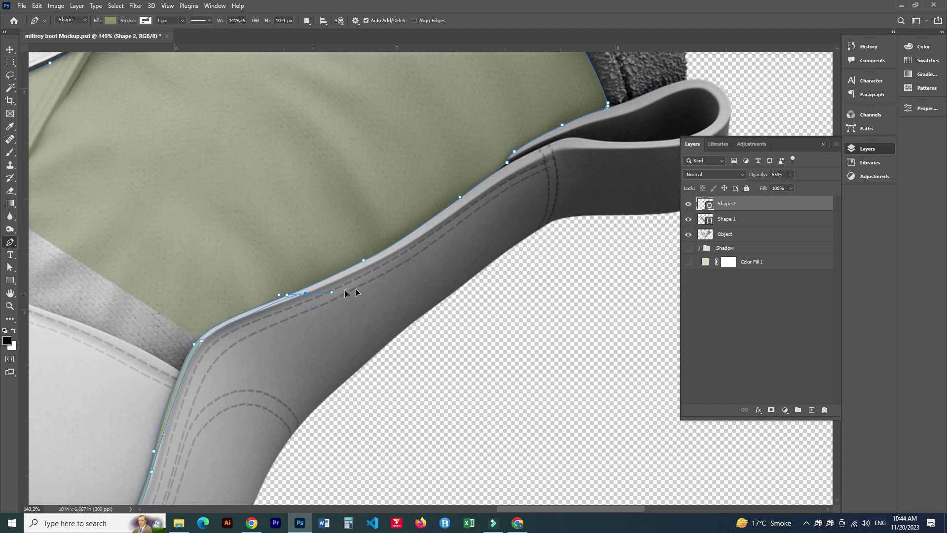
pyautogui.scroll(-2, 302, 315)
pyautogui.hscroll(-3, 317, 322)
pyautogui.scroll(1, 317, 322)
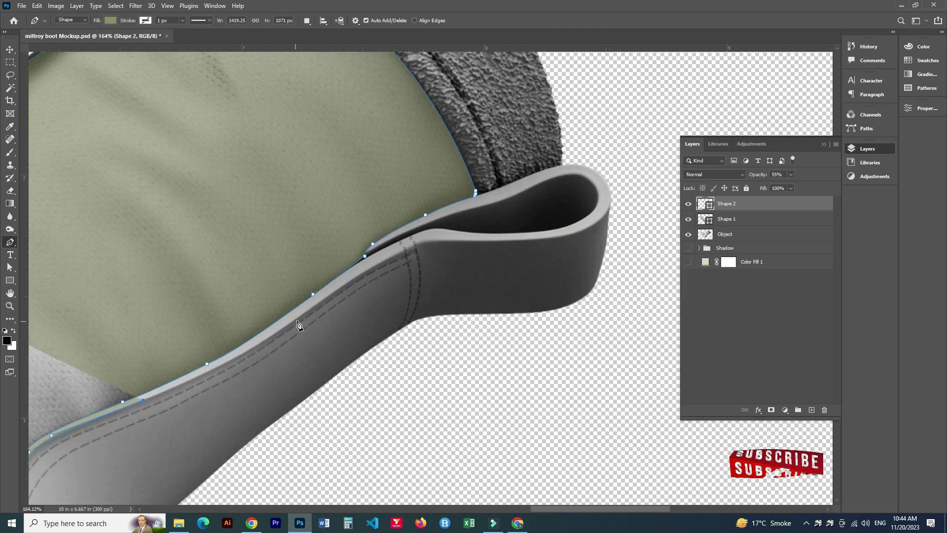
# - Place corner anchors around the pull tab's base and tip, correcting misplaced ones
pyautogui.click(357, 280)
pyautogui.hscroll(5, 361, 280)
pyautogui.scroll(3, 361, 279)
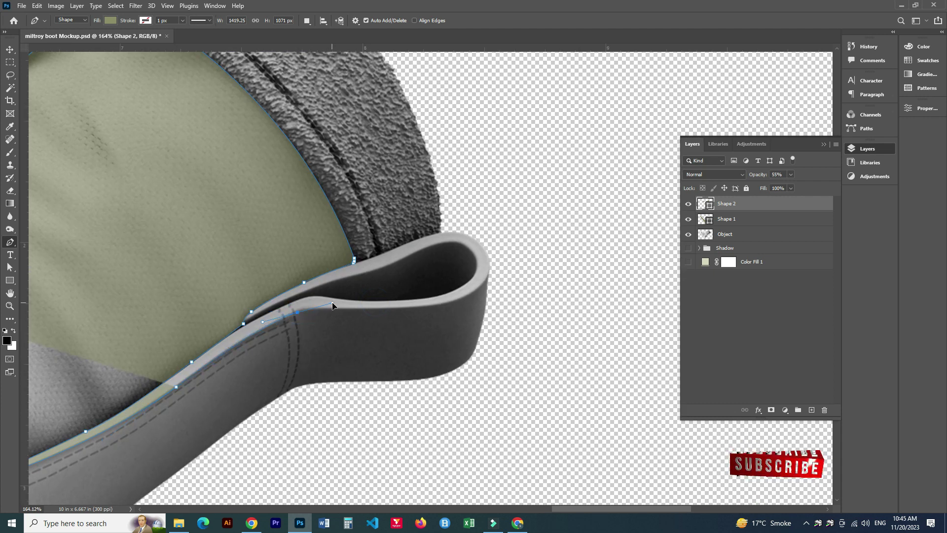
pyautogui.click(298, 312)
pyautogui.hotkey('ctrl', 'z')
pyautogui.moveTo(408, 317); pyautogui.dragTo(413, 315)
pyautogui.keyDown('alt'); pyautogui.click(357, 310); pyautogui.keyUp('alt')
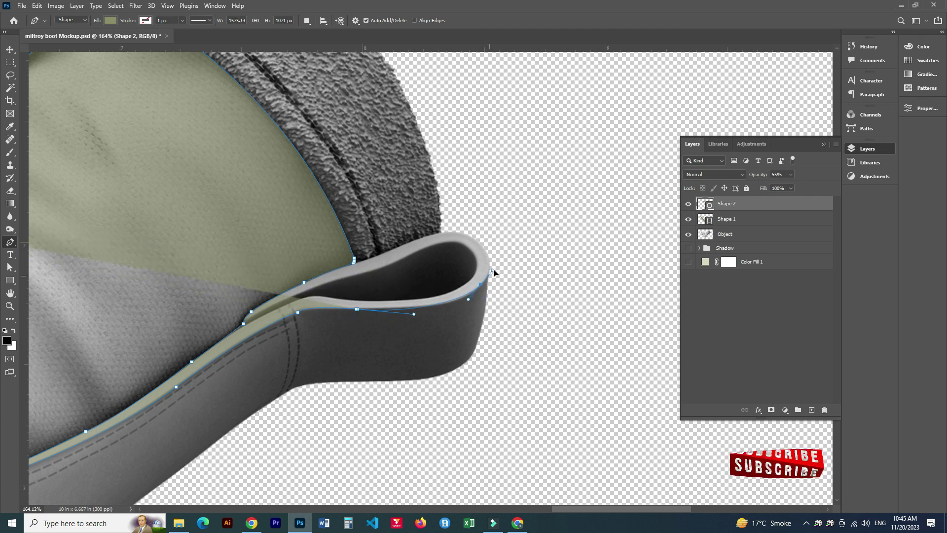
pyautogui.click(493, 267)
pyautogui.hotkey('ctrl', 'z')
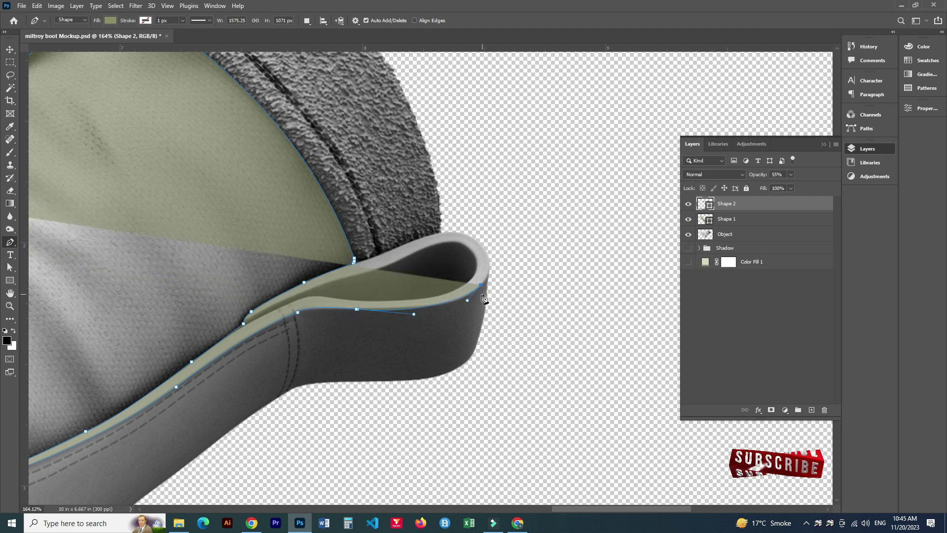
pyautogui.click(493, 250)
# - Fit the boot in view, close Shape 2 around the collar top, and deselect it
pyautogui.hotkey('ctrl', '0')
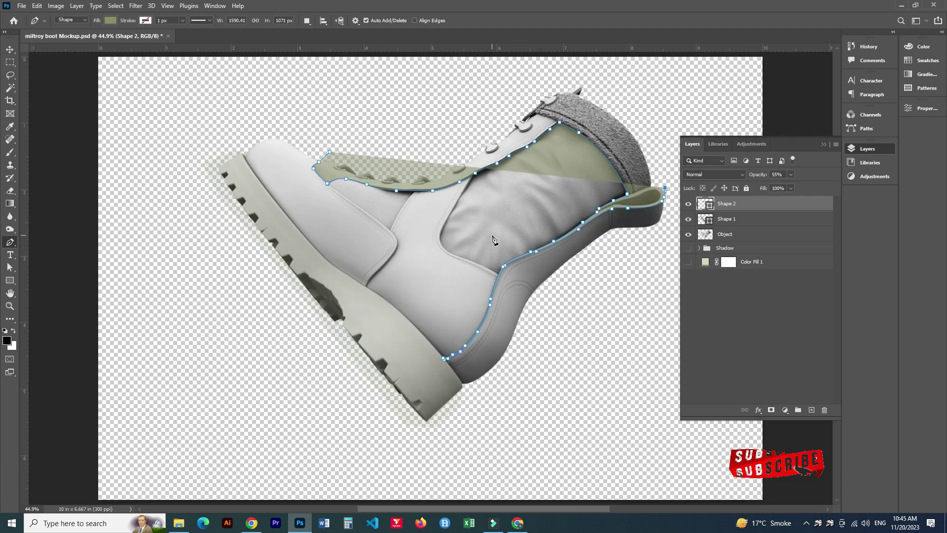
pyautogui.click(632, 107)
pyautogui.click(594, 76)
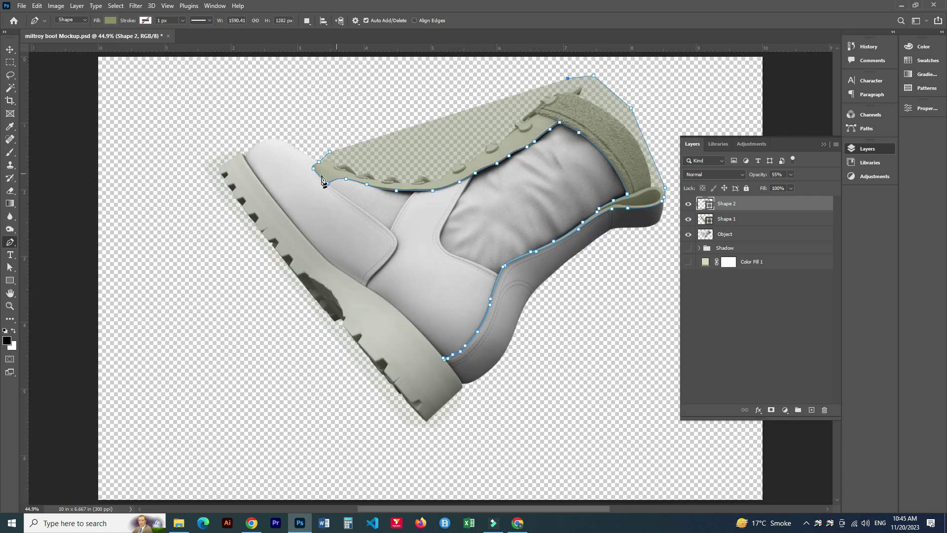
pyautogui.click(330, 153)
pyautogui.click(772, 350)
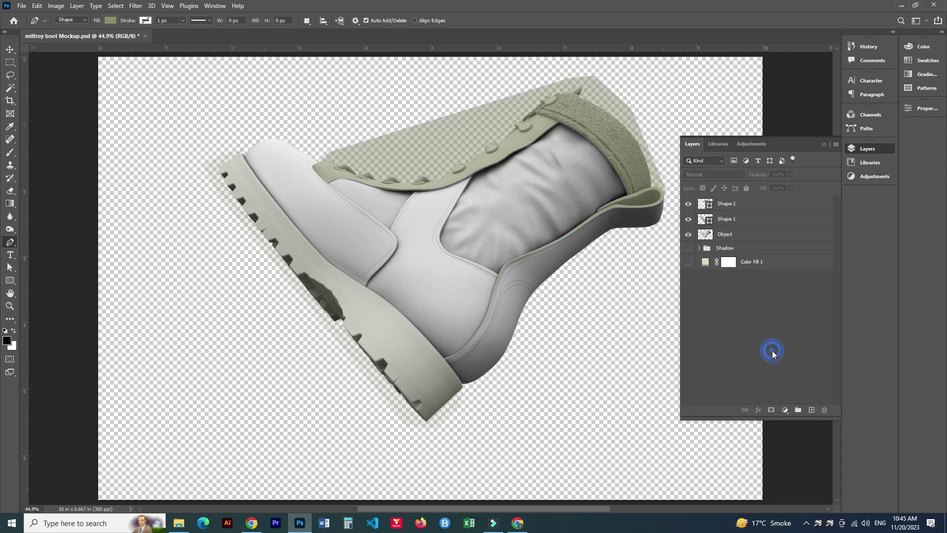
# - Merge Shape 1 and Shape 2 into a single shape layer with Ctrl+E
pyautogui.click(742, 204)
pyautogui.click(741, 218)
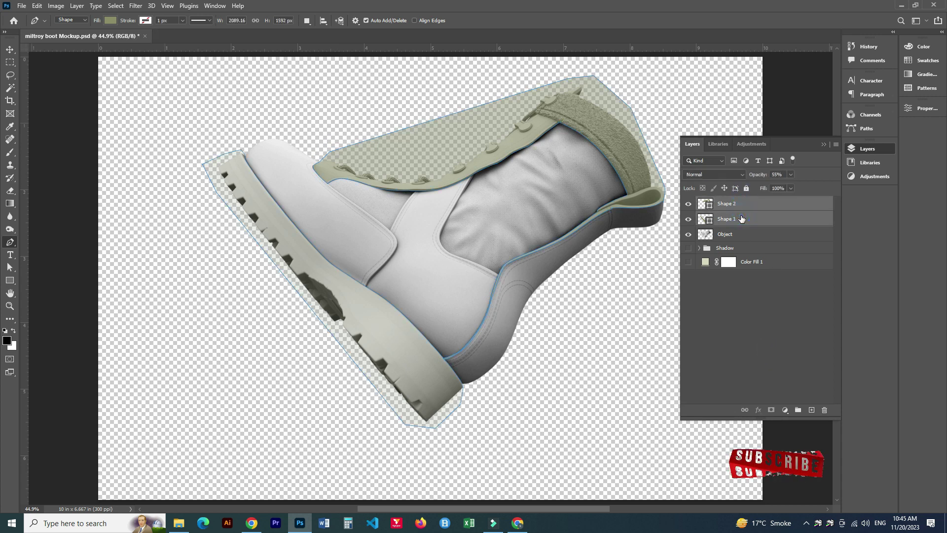
pyautogui.hotkey('ctrl', 'e')
pyautogui.click(736, 270)
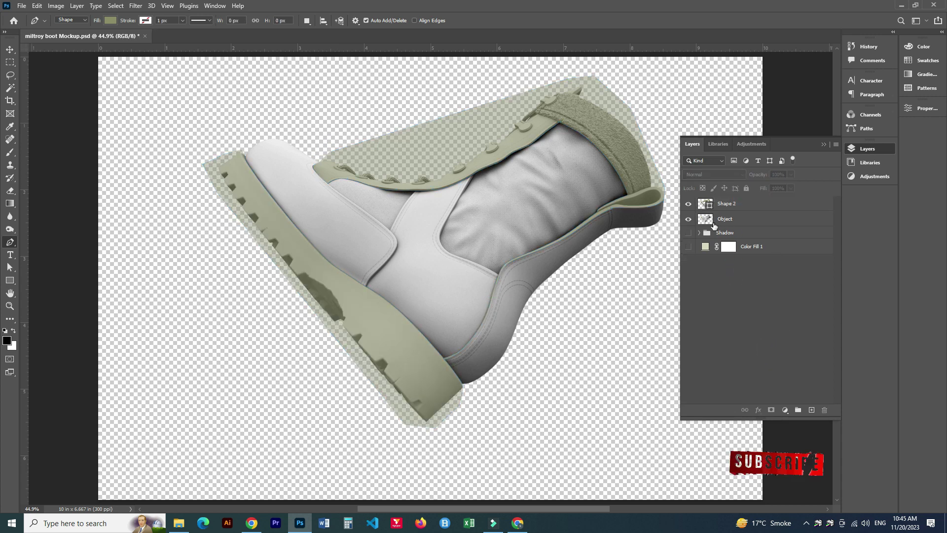
# - Load the merged panel outlines as a selection, create new Layer 1, then hide the green shape
pyautogui.keyDown('ctrl'); pyautogui.click(706, 204); pyautogui.keyUp('ctrl')
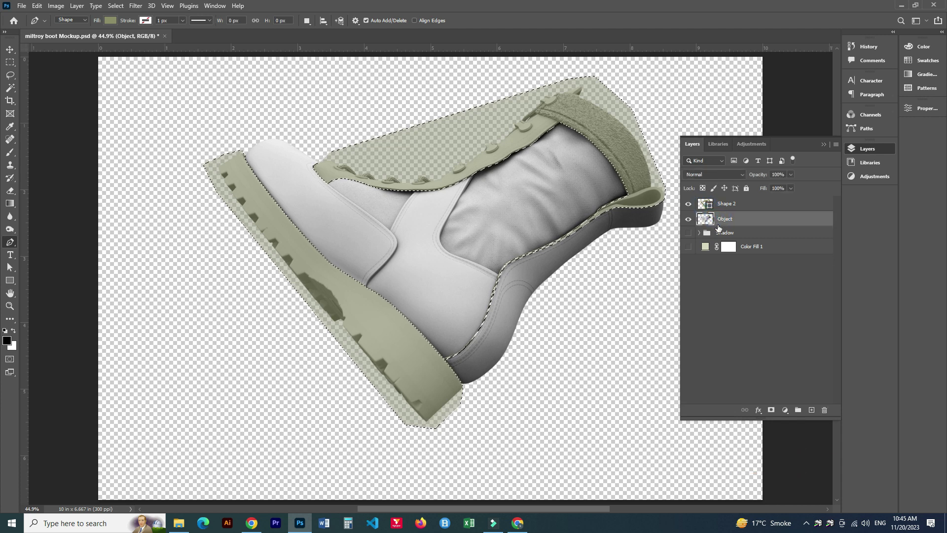
pyautogui.hotkey('ctrl', 'shift', 'alt', 'n')
pyautogui.hotkey('ctrl', 'd')
pyautogui.click(688, 204)
pyautogui.click(689, 235)
# - Add a black Solid Color fill layer and mask Layer 1 from its own selection
pyautogui.click(789, 410)
pyautogui.click(799, 234)
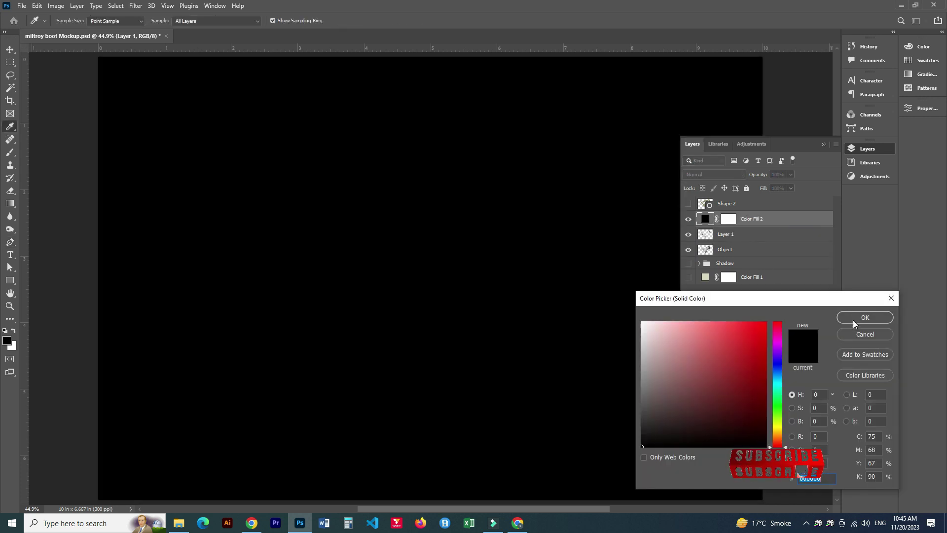
pyautogui.click(865, 318)
pyautogui.click(710, 236)
pyautogui.keyDown('ctrl'); pyautogui.click(710, 236); pyautogui.keyUp('ctrl')
pyautogui.click(771, 410)
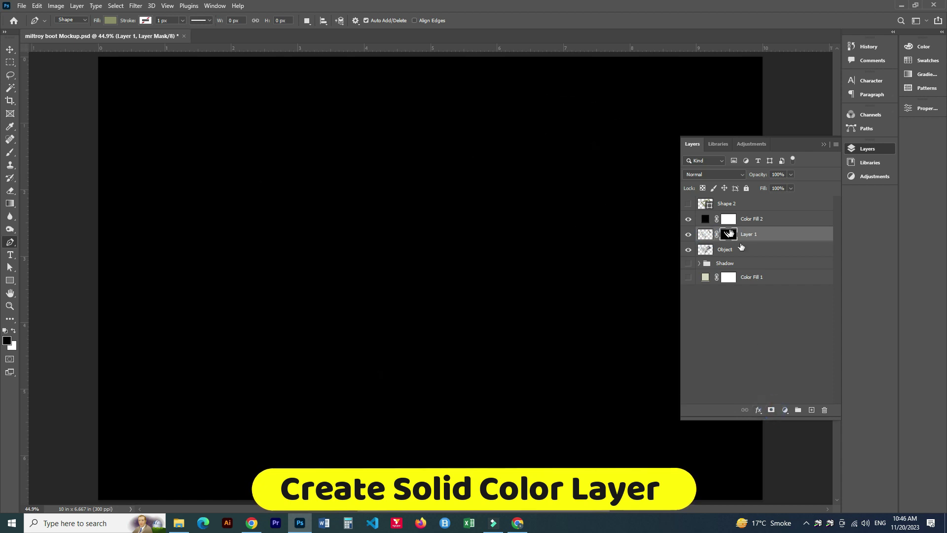
# - Move Layer 1's mask onto Color Fill 2 and show the pale green Color Fill 1
pyautogui.moveTo(730, 234); pyautogui.dragTo(729, 219)
pyautogui.click(438, 197)
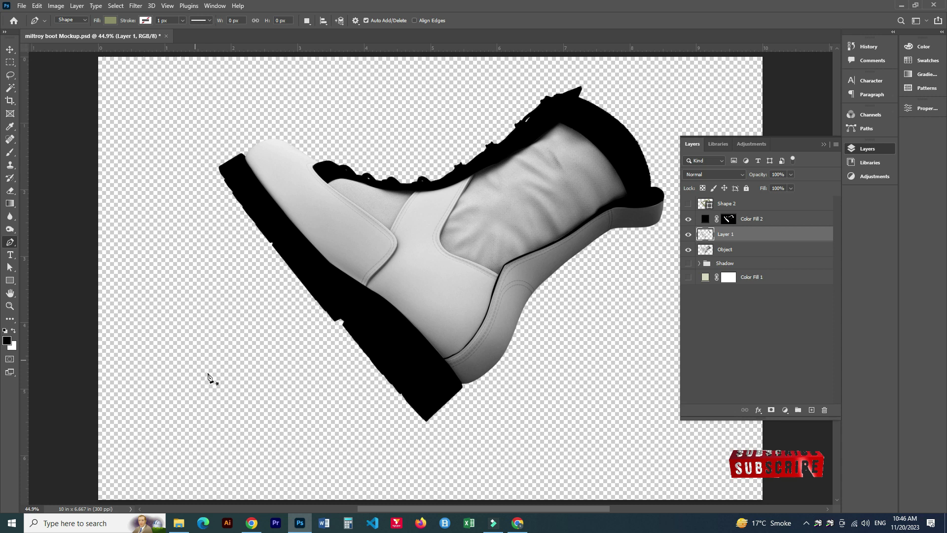
pyautogui.click(688, 277)
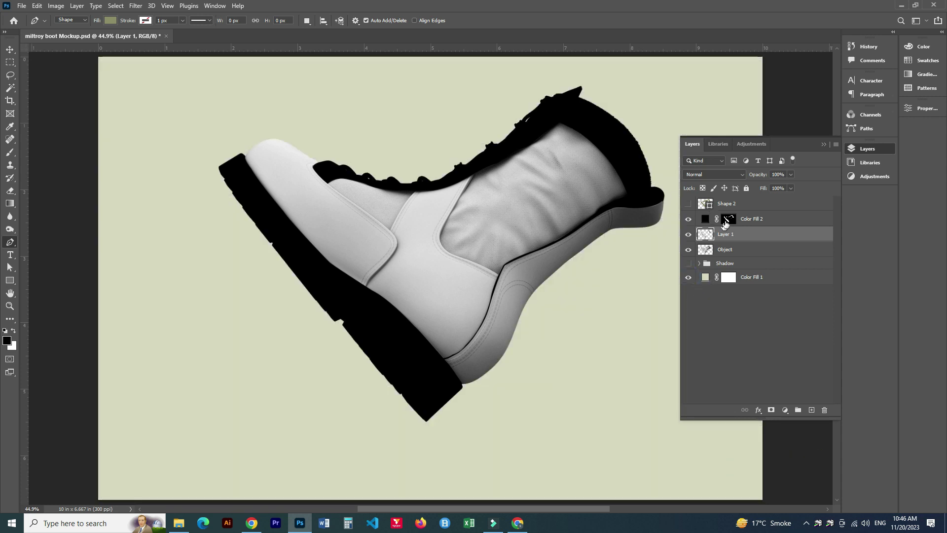
# - Set Color Fill 2 to a sage green based on the background colour, then hide it
pyautogui.doubleClick(706, 219)
pyautogui.click(192, 354)
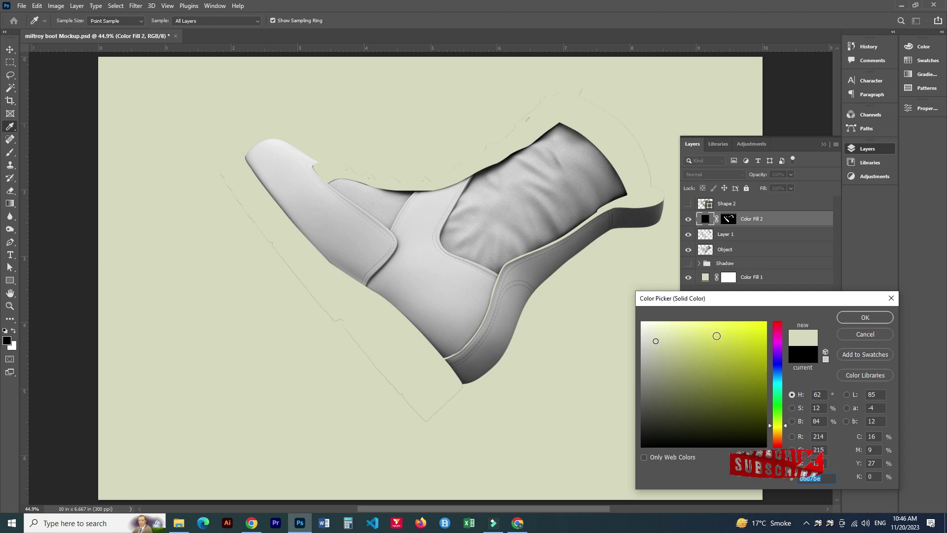
pyautogui.moveTo(668, 348); pyautogui.dragTo(670, 359)
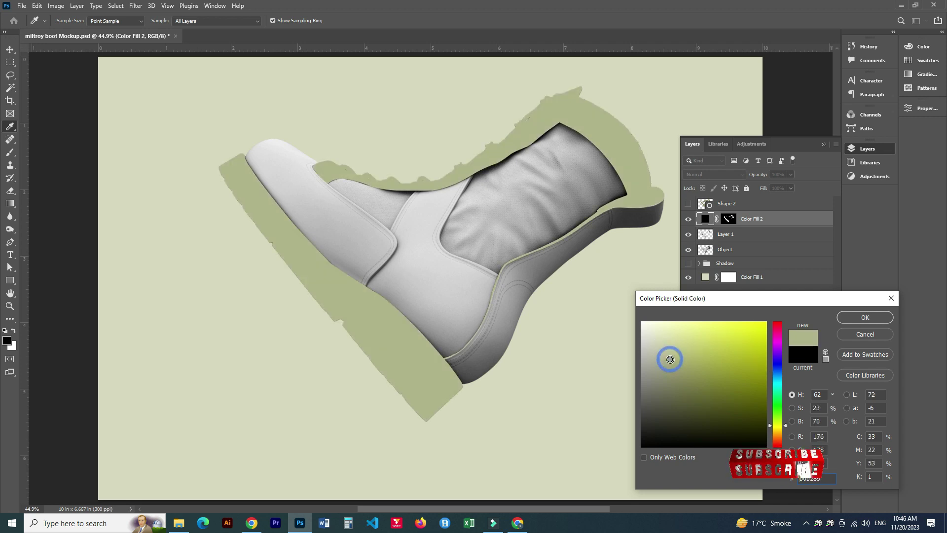
pyautogui.click(855, 318)
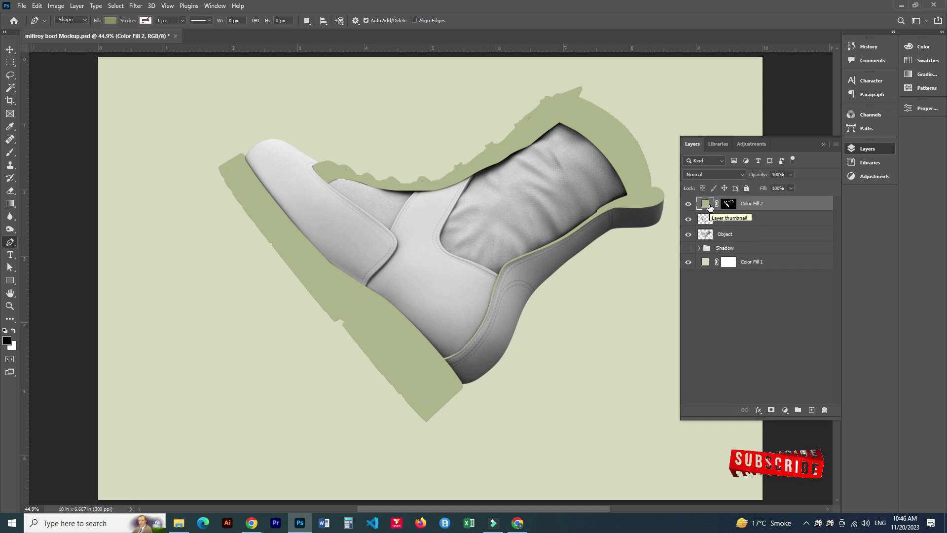
pyautogui.click(688, 204)
# - Rename Layer 1 to 'Solid Color Area'
pyautogui.doubleClick(727, 219)
pyautogui.write('Solid Color Area')
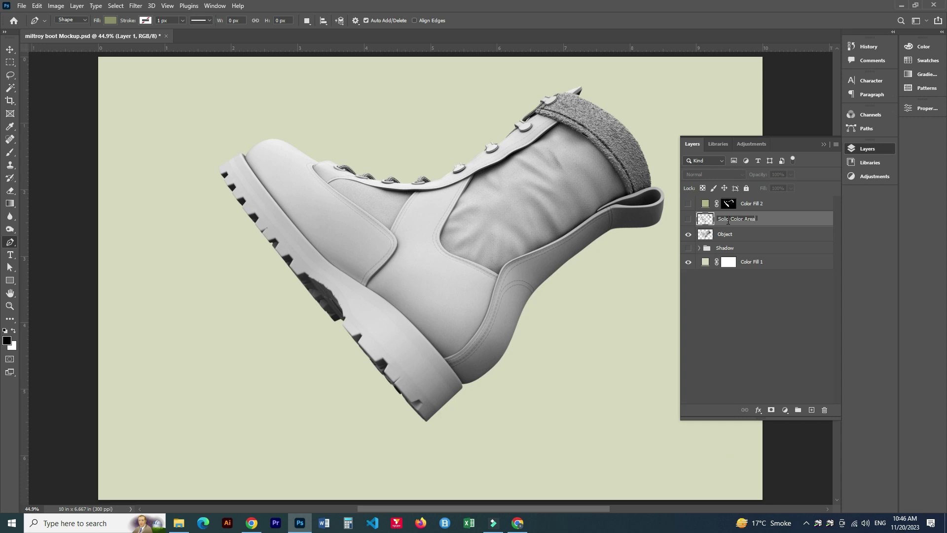
pyautogui.press('Return')
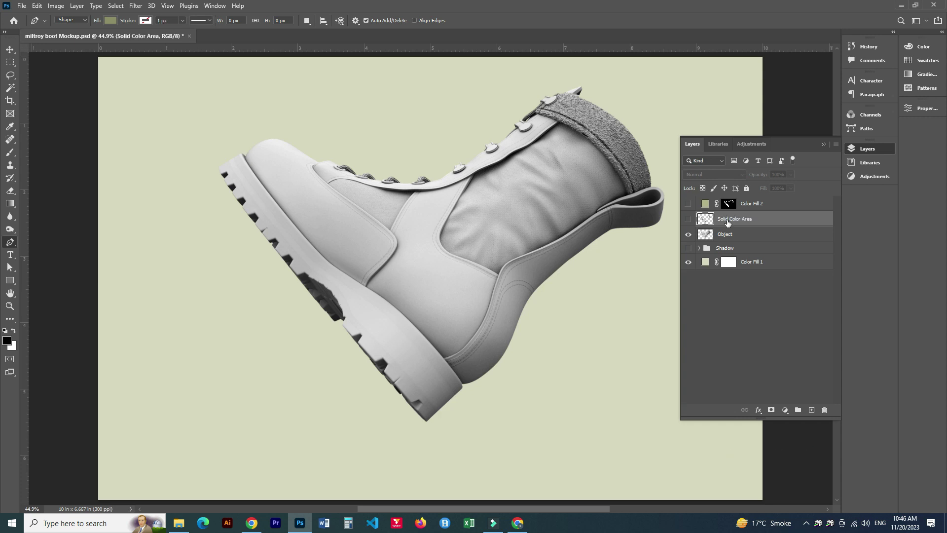
pyautogui.click(726, 235)
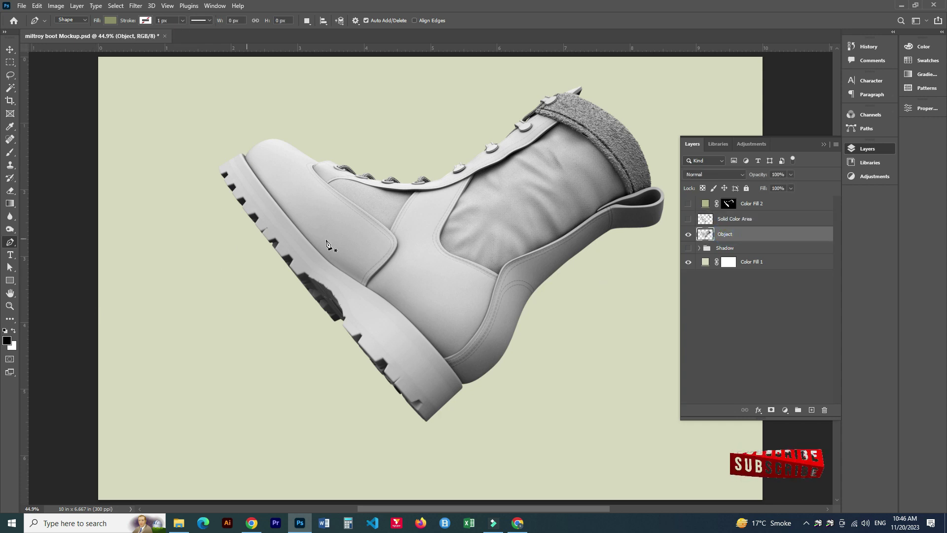
# - Start a 55%-opacity Pen shape tracing the toe panel's seam and top edge
pyautogui.scroll(3, 326, 243)
pyautogui.click(360, 329)
pyautogui.click(380, 327)
pyautogui.scroll(2, 380, 327)
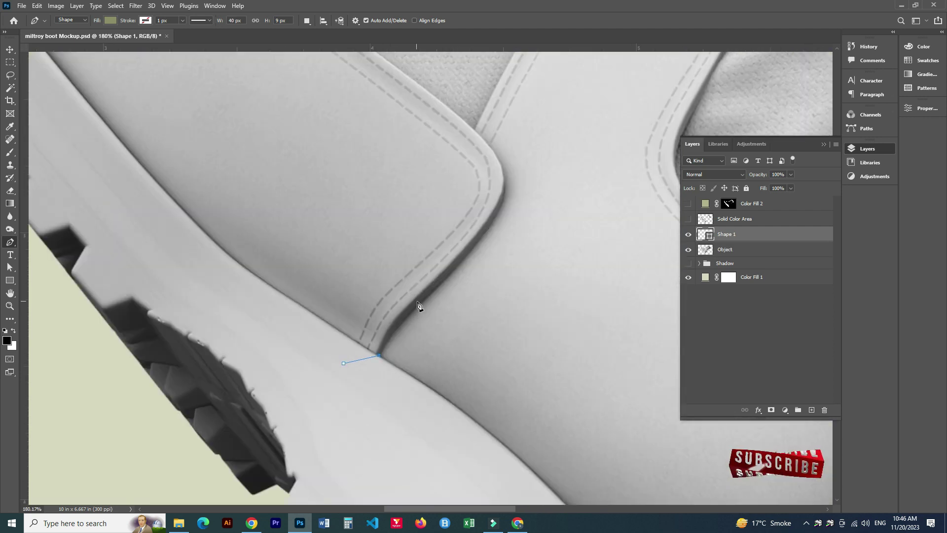
pyautogui.scroll(2, 408, 315)
pyautogui.hscroll(3, 409, 315)
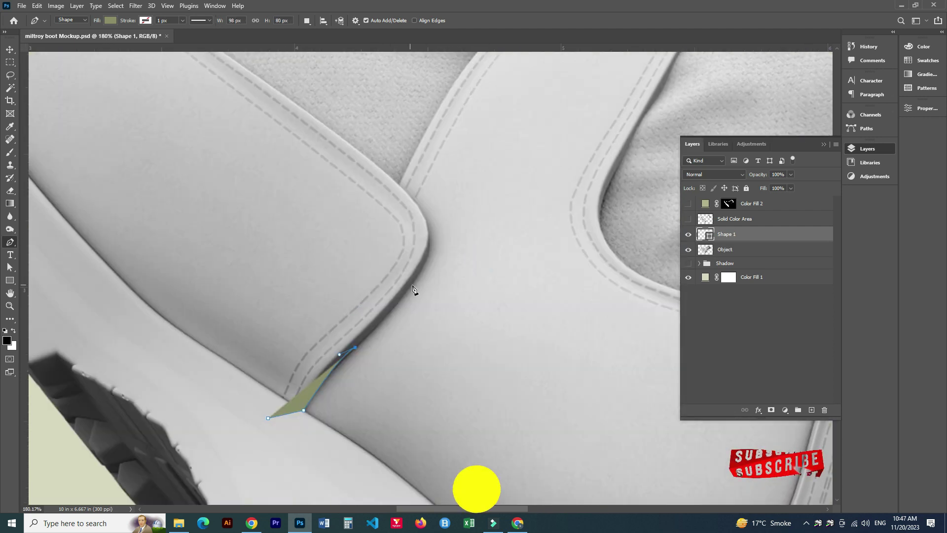
pyautogui.moveTo(412, 285); pyautogui.dragTo(428, 257)
pyautogui.press('5')
pyautogui.press('5')
pyautogui.scroll(3, 363, 319)
pyautogui.hscroll(-1, 363, 320)
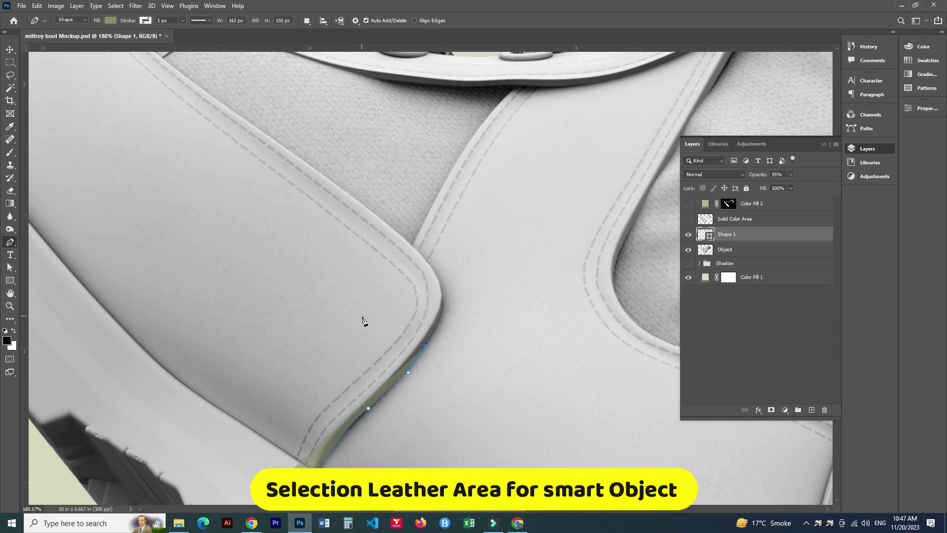
pyautogui.moveTo(420, 254)
pyautogui.mouseDown()
pyautogui.moveTo(370, 213)
pyautogui.moveTo(266, 159)
pyautogui.mouseUp()
pyautogui.scroll(2, 327, 207)
pyautogui.hscroll(-2, 327, 207)
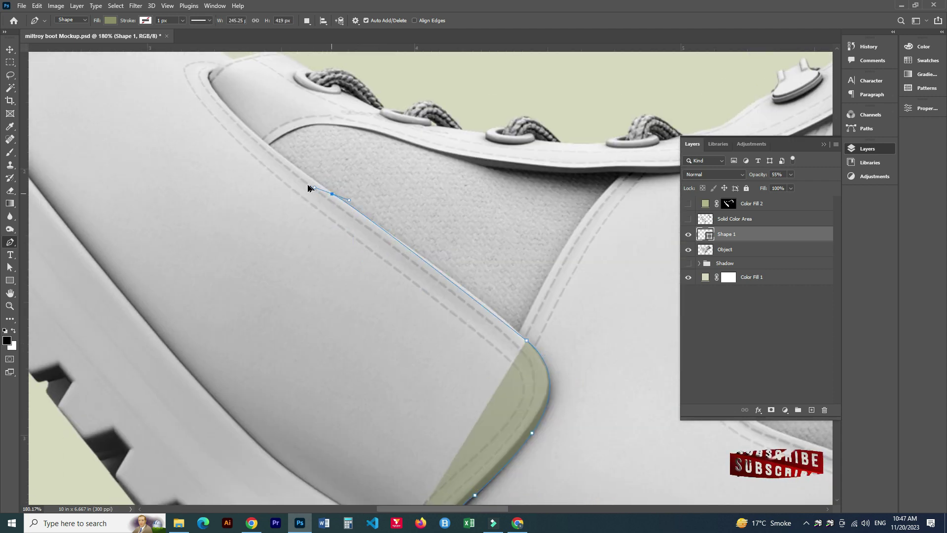
pyautogui.hotkey('ctrl', 'z')
pyautogui.moveTo(393, 236); pyautogui.dragTo(342, 204)
pyautogui.scroll(2, 372, 223)
pyautogui.hscroll(-2, 371, 223)
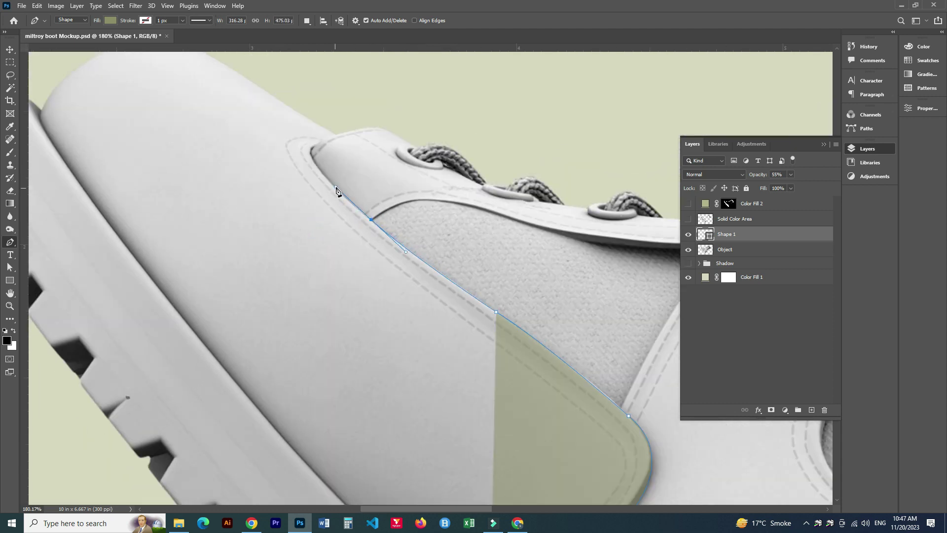
pyautogui.scroll(3, 346, 218)
pyautogui.scroll(2, 346, 217)
pyautogui.moveTo(351, 229)
pyautogui.mouseDown()
pyautogui.moveTo(377, 182)
pyautogui.moveTo(391, 194)
pyautogui.mouseUp()
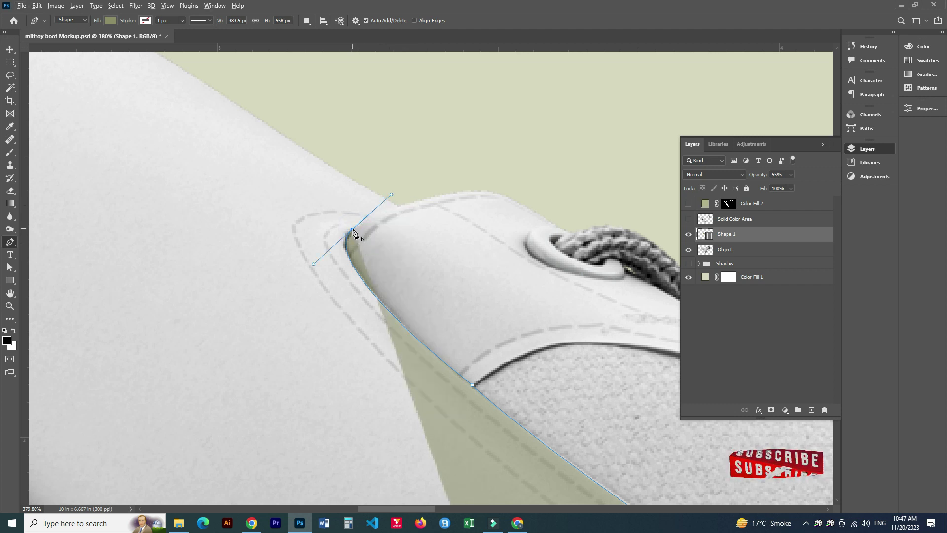
pyautogui.click(400, 211)
pyautogui.scroll(-5, 380, 250)
pyautogui.click(413, 241)
pyautogui.click(323, 213)
pyautogui.click(284, 205)
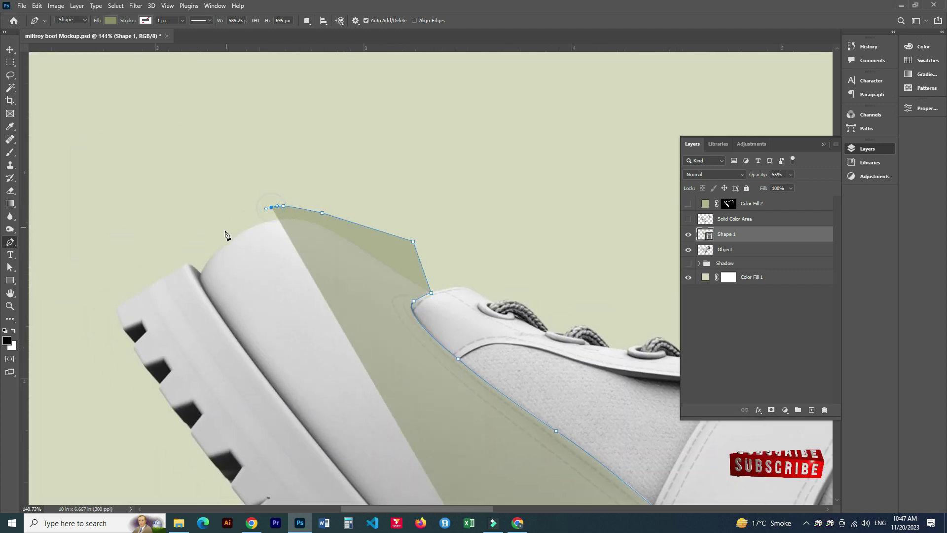
pyautogui.click(220, 234)
# - Trace the toe outline down along the sole edge, close it, and zoom out to fit
pyautogui.scroll(8, 187, 288)
pyautogui.scroll(-5, 216, 271)
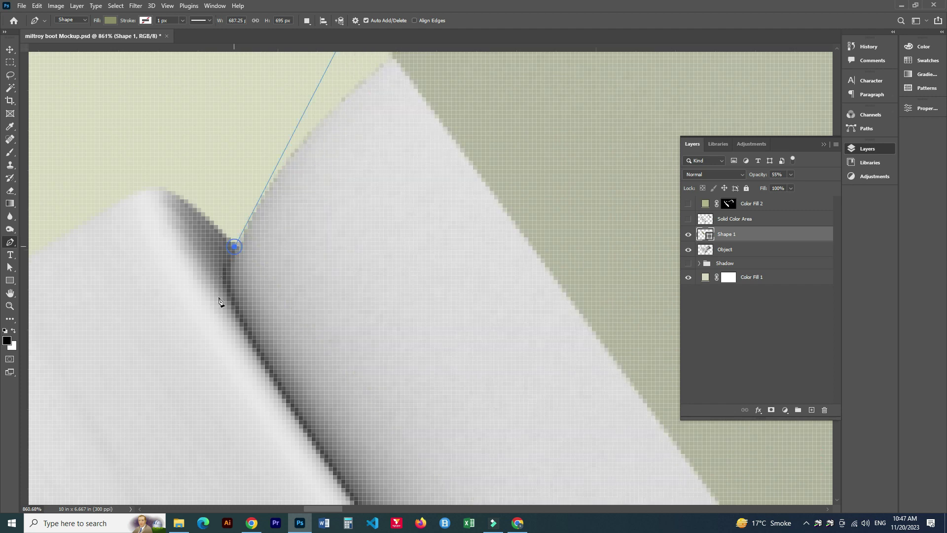
pyautogui.scroll(5, 207, 234)
pyautogui.scroll(-2, 212, 281)
pyautogui.scroll(-3, 205, 302)
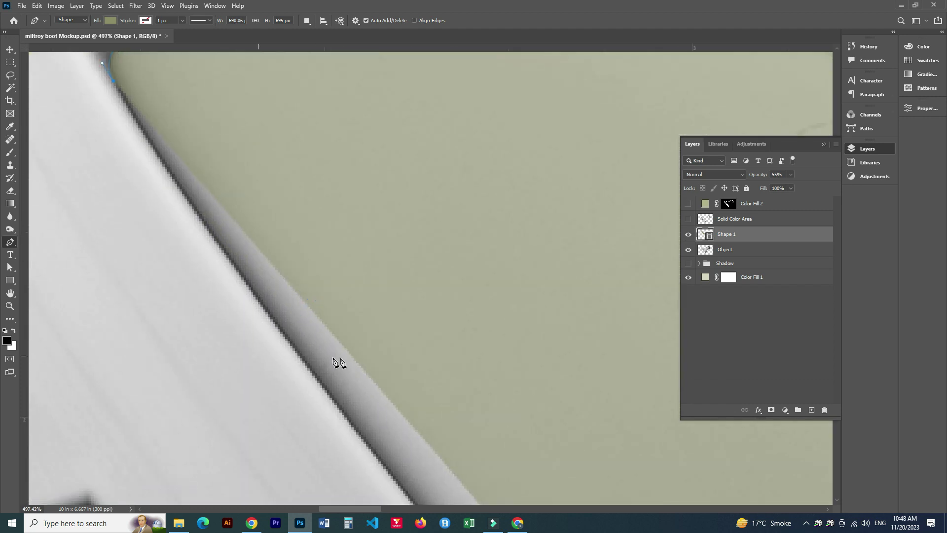
pyautogui.click(272, 322)
pyautogui.click(345, 415)
pyautogui.scroll(-3, 272, 326)
pyautogui.scroll(1, 351, 341)
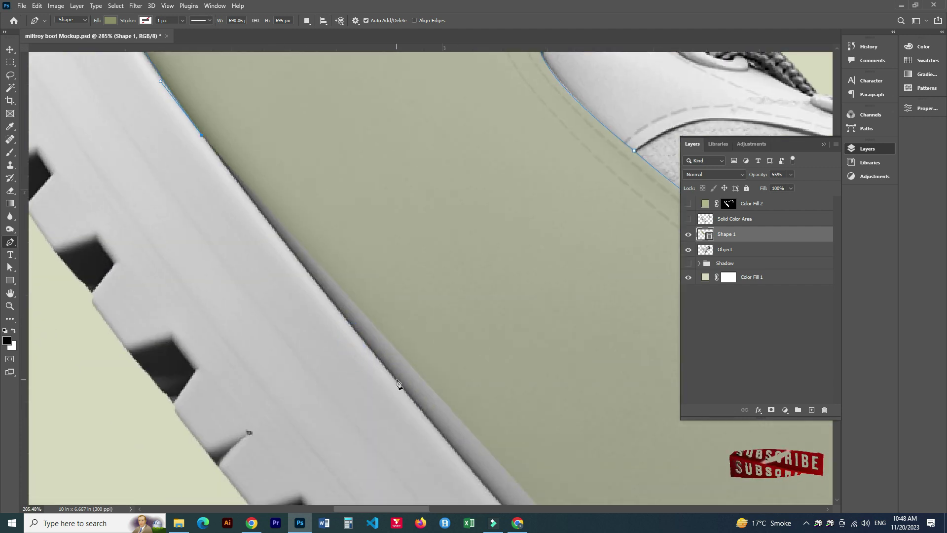
pyautogui.moveTo(399, 389); pyautogui.dragTo(327, 315)
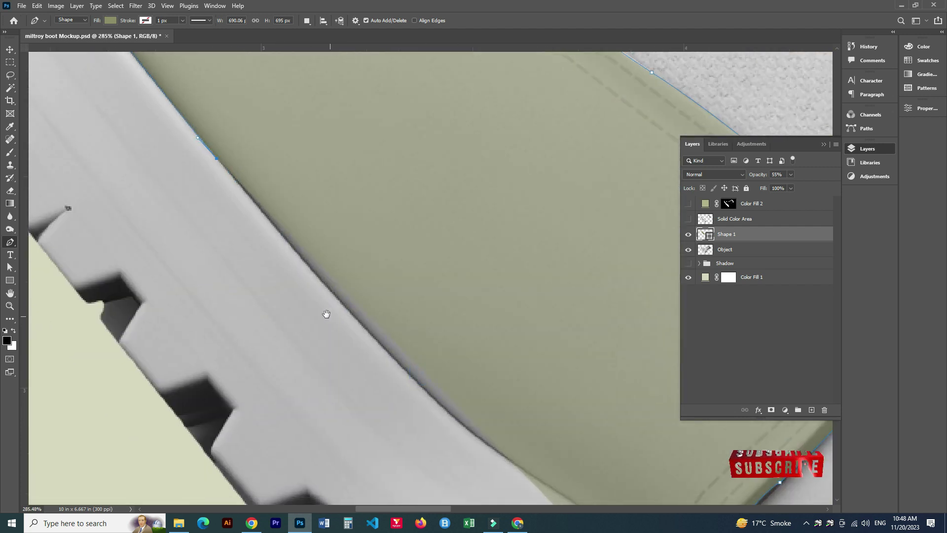
pyautogui.click(403, 368)
pyautogui.moveTo(508, 472); pyautogui.dragTo(334, 363)
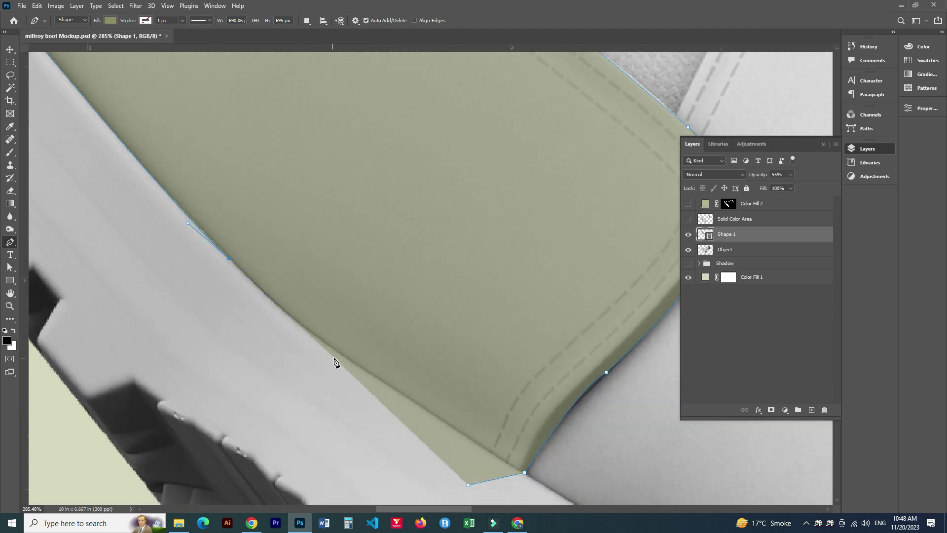
pyautogui.moveTo(478, 444); pyautogui.dragTo(492, 454)
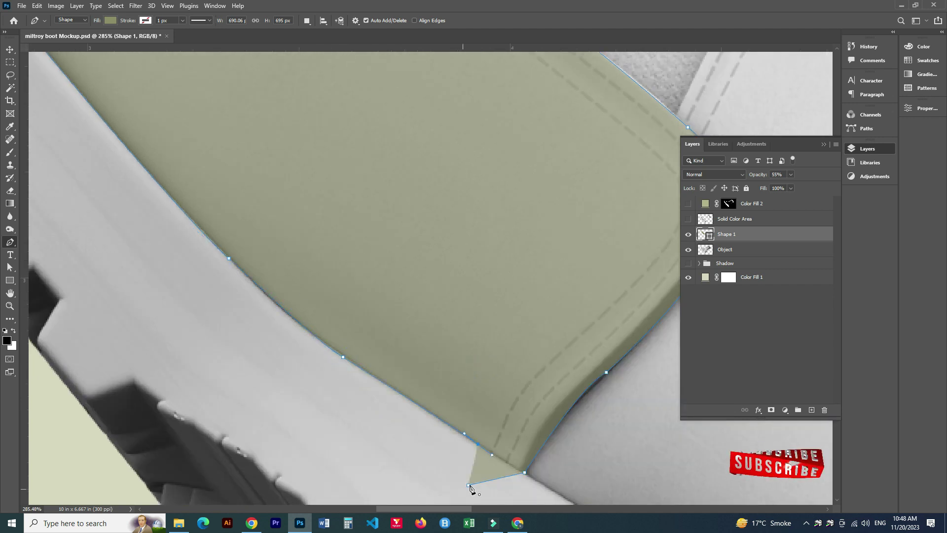
pyautogui.click(469, 485)
pyautogui.click(468, 486)
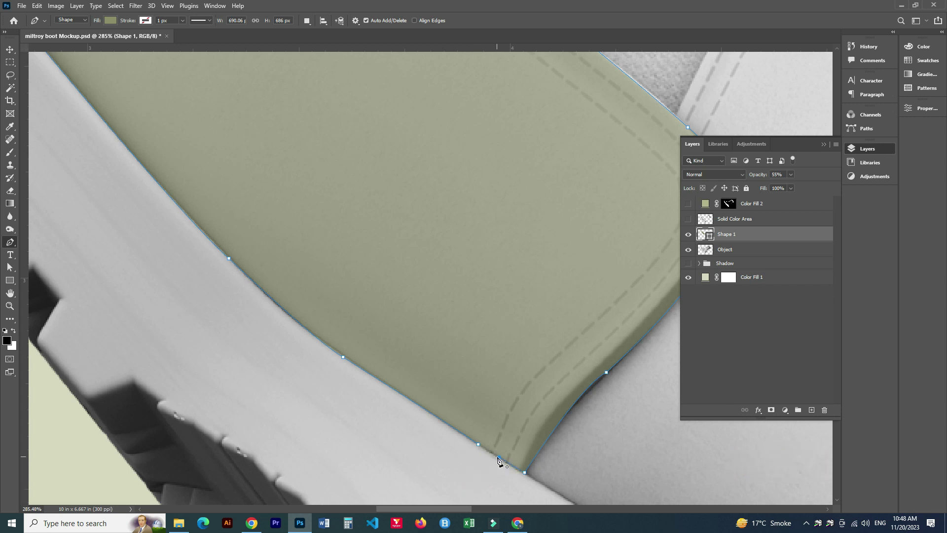
pyautogui.hotkey('ctrl', '0')
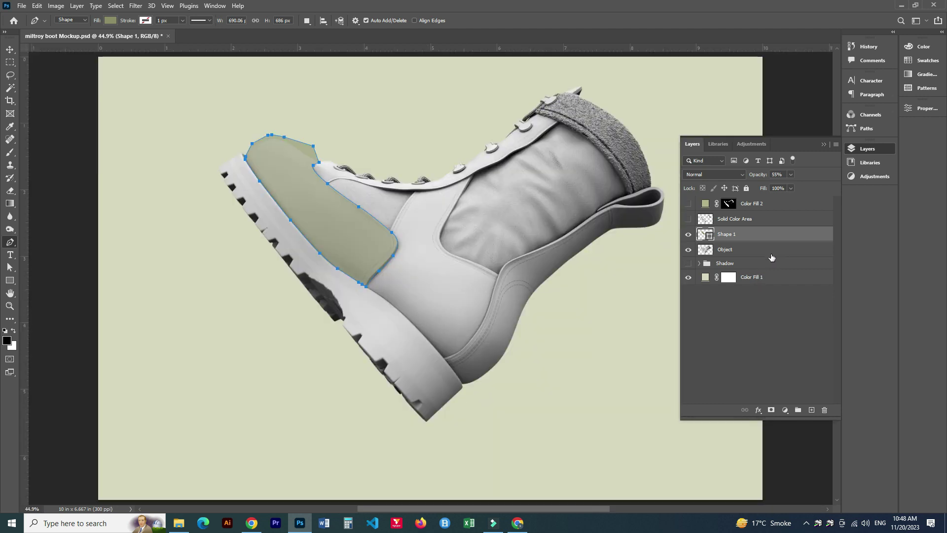
# - Add a new layer named Leather 012 and delete the green toe shape layer
pyautogui.hotkey('ctrl', 'shift', 'alt', 'n')
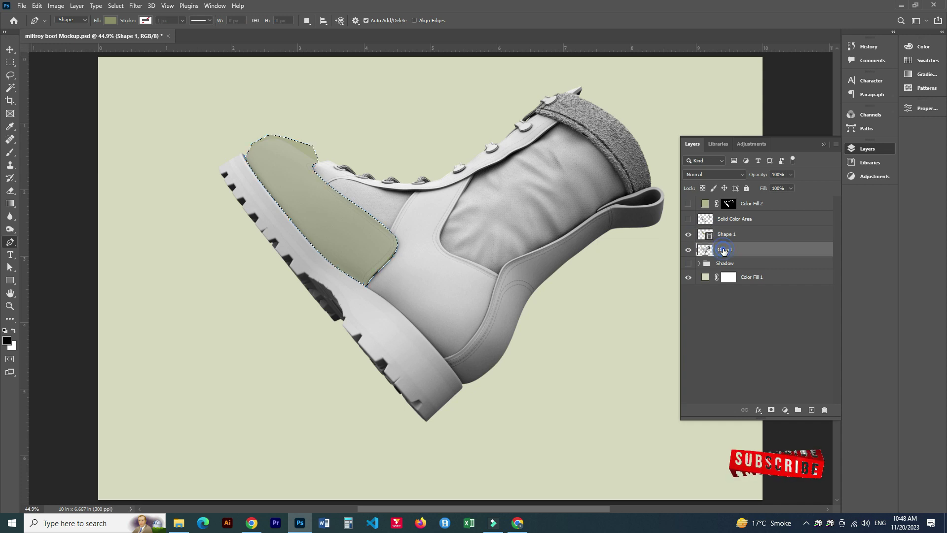
pyautogui.click(719, 233)
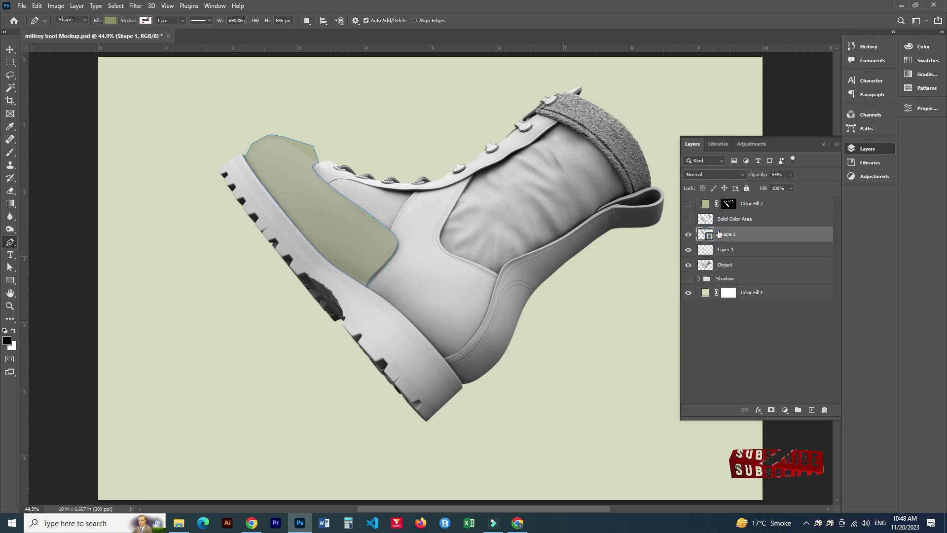
pyautogui.press('Delete')
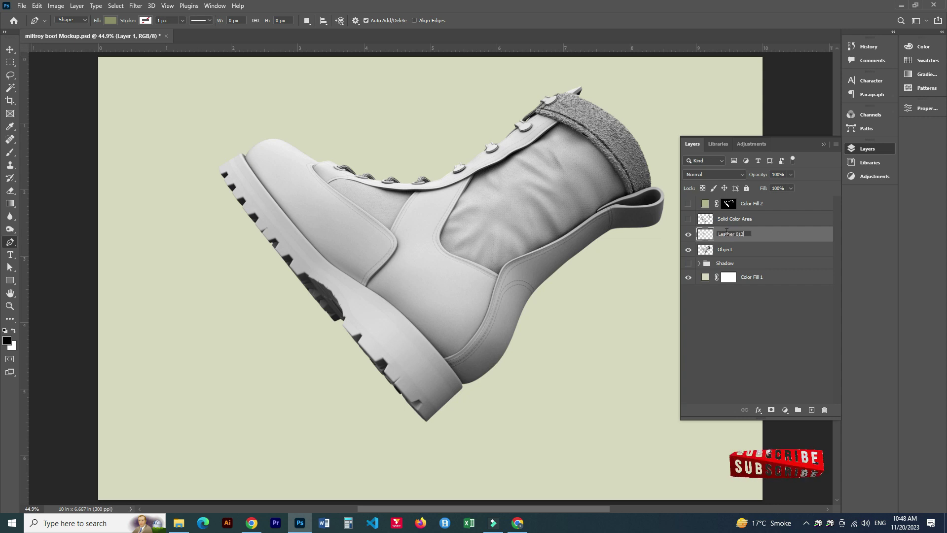
pyautogui.press('Return')
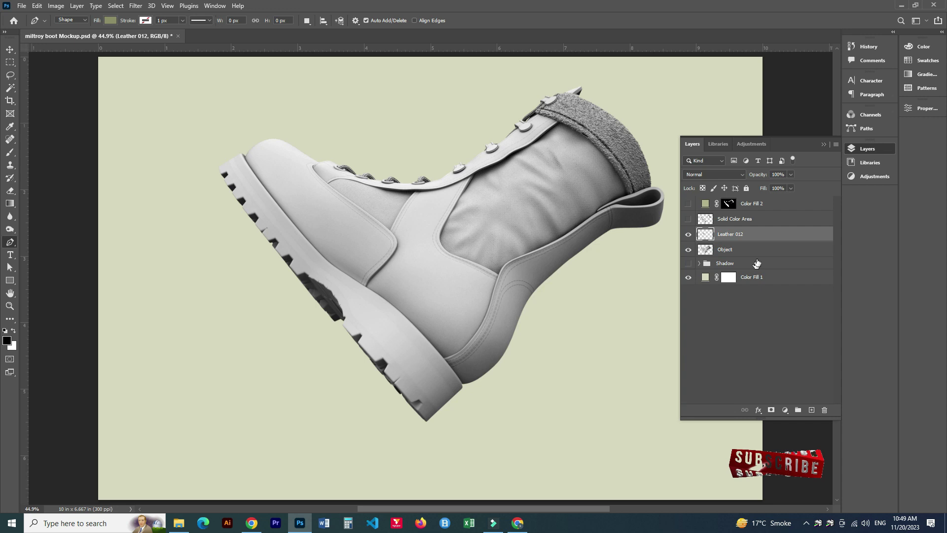
pyautogui.click(747, 251)
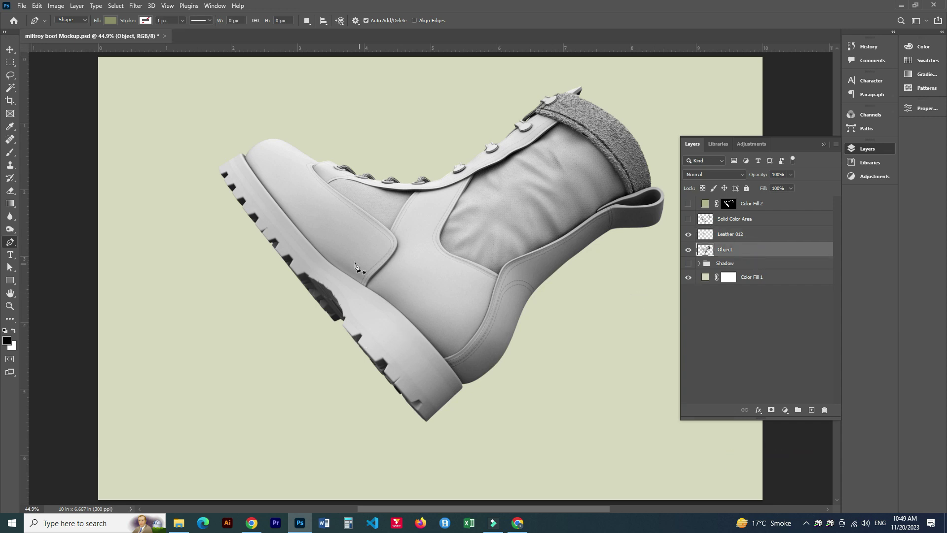
pyautogui.keyDown('alt'); pyautogui.scroll(5, 356, 266); pyautogui.keyUp('alt')
# - Start outlining the side leather panel from its inner corner along the sole edge
pyautogui.keyDown('alt'); pyautogui.scroll(3, 370, 264); pyautogui.keyUp('alt')
pyautogui.click(446, 185)
pyautogui.click(375, 274)
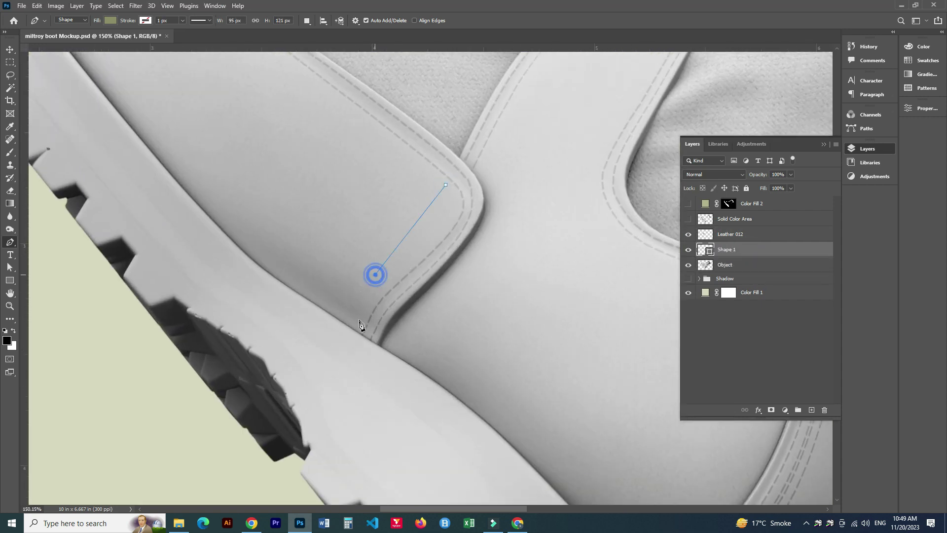
pyautogui.click(374, 342)
pyautogui.keyDown('alt'); pyautogui.scroll(3, 383, 365); pyautogui.keyUp('alt')
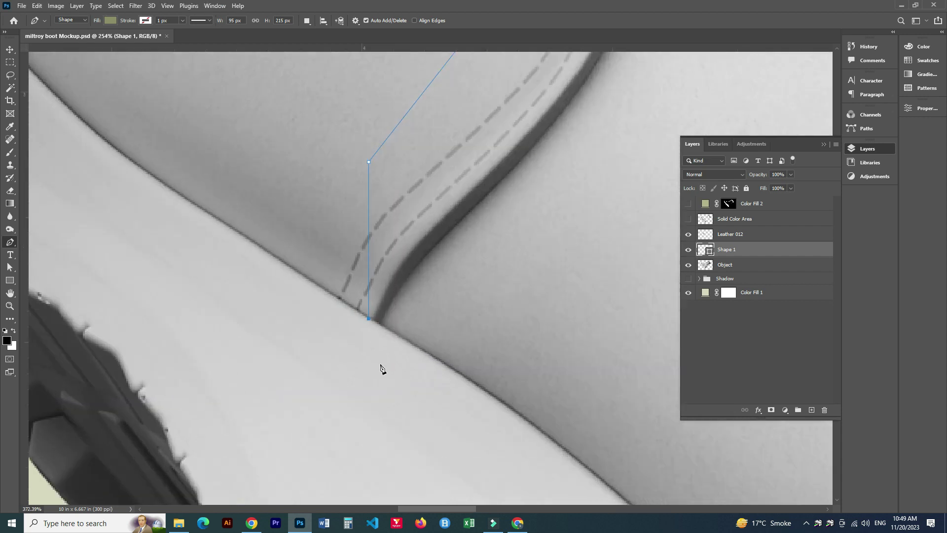
pyautogui.keyDown('alt'); pyautogui.scroll(3, 390, 360); pyautogui.keyUp('alt')
pyautogui.moveTo(518, 400); pyautogui.dragTo(546, 473)
pyautogui.scroll(-3, 488, 421)
pyautogui.hscroll(5, 488, 421)
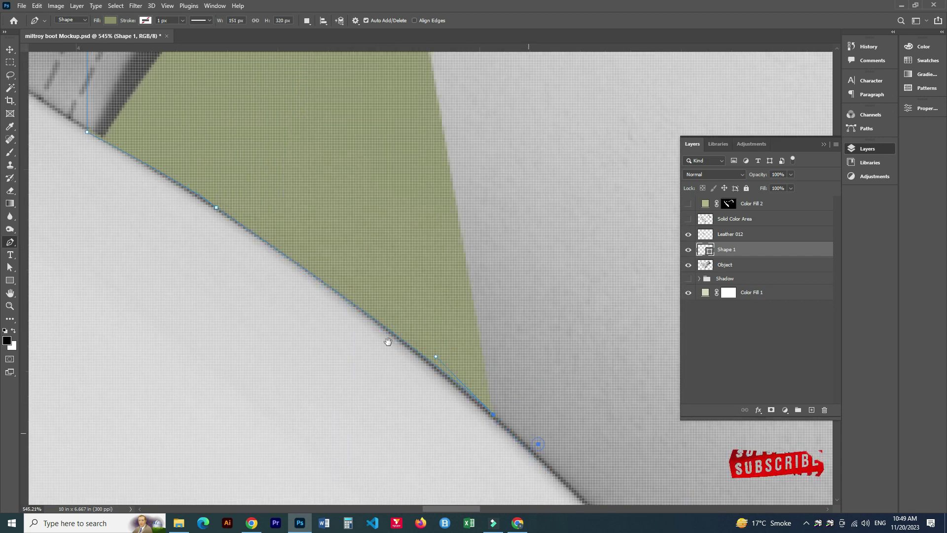
pyautogui.scroll(-5, 485, 428)
pyautogui.hscroll(5, 485, 429)
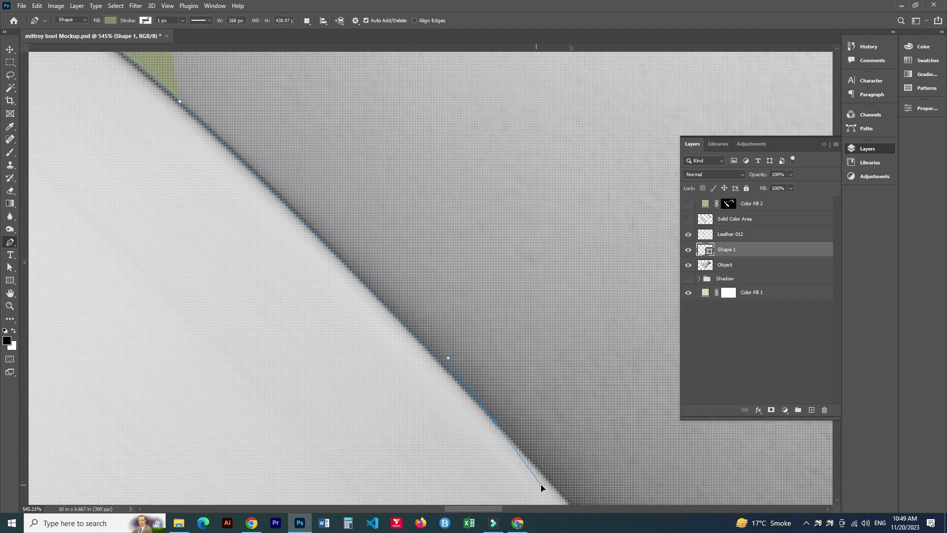
pyautogui.hotkey('ctrl', 'z')
pyautogui.moveTo(415, 348); pyautogui.dragTo(415, 350)
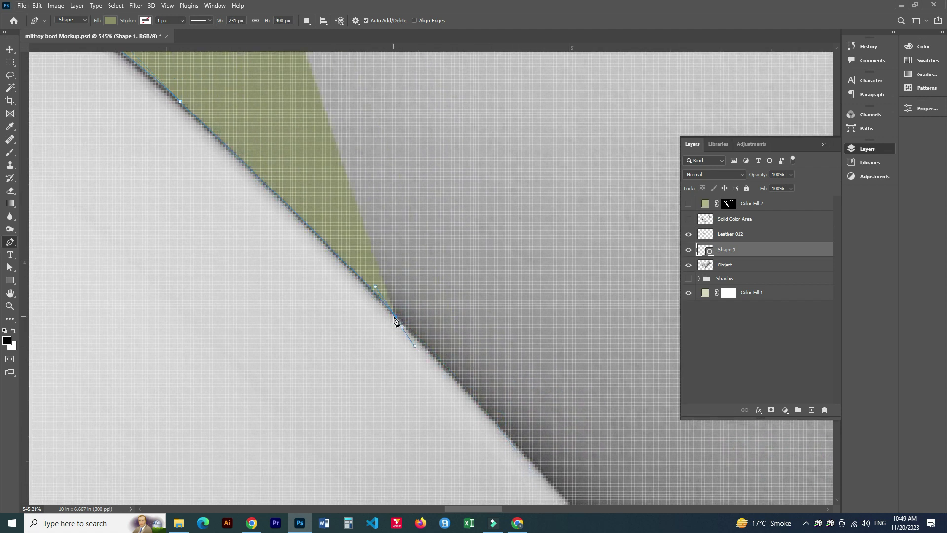
pyautogui.scroll(-5, 237, 162)
pyautogui.moveTo(444, 386); pyautogui.dragTo(457, 411)
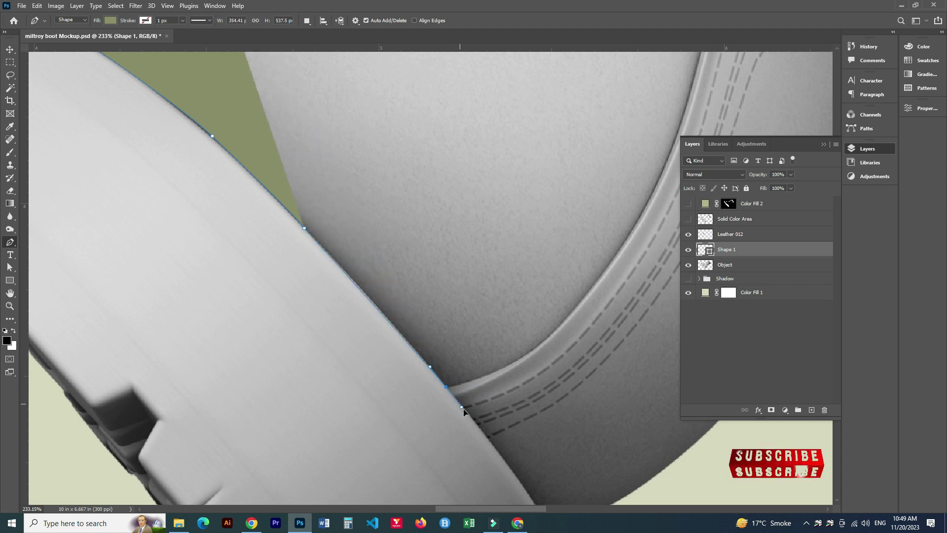
pyautogui.click(444, 386)
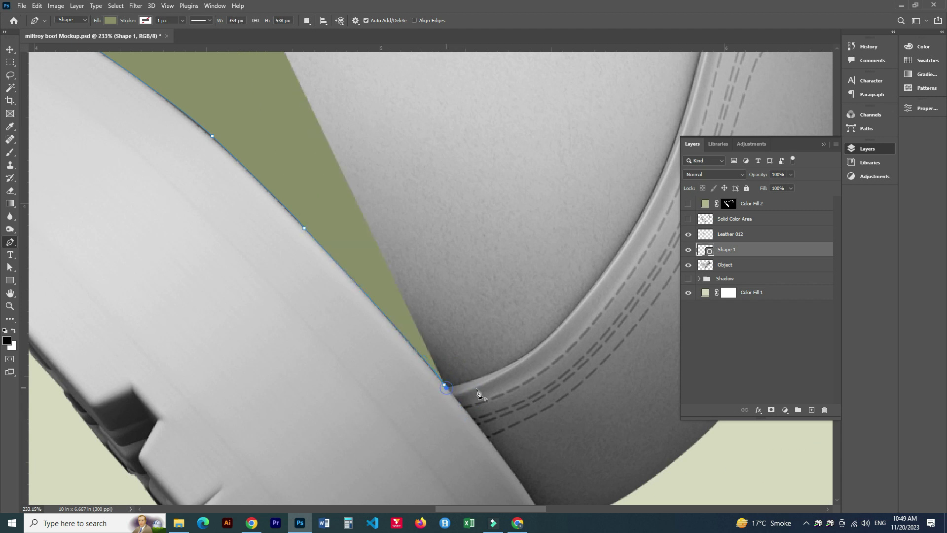
# - Trace up the heel seam and around the panel corner, setting the shape to 50% opacity
pyautogui.moveTo(555, 328); pyautogui.dragTo(558, 245)
pyautogui.scroll(3, 555, 328)
pyautogui.hscroll(3, 554, 329)
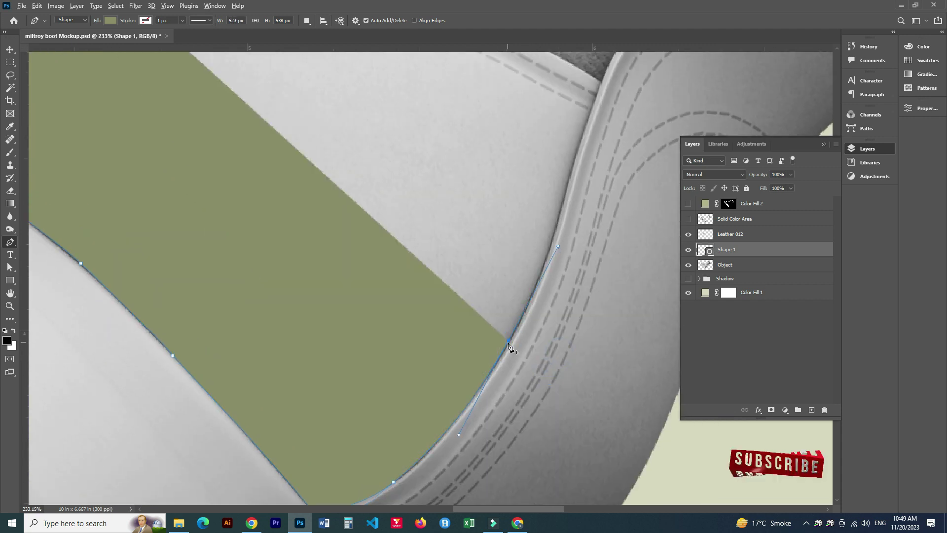
pyautogui.scroll(-3, 559, 245)
pyautogui.moveTo(475, 338); pyautogui.dragTo(475, 344)
pyautogui.scroll(-5, 475, 344)
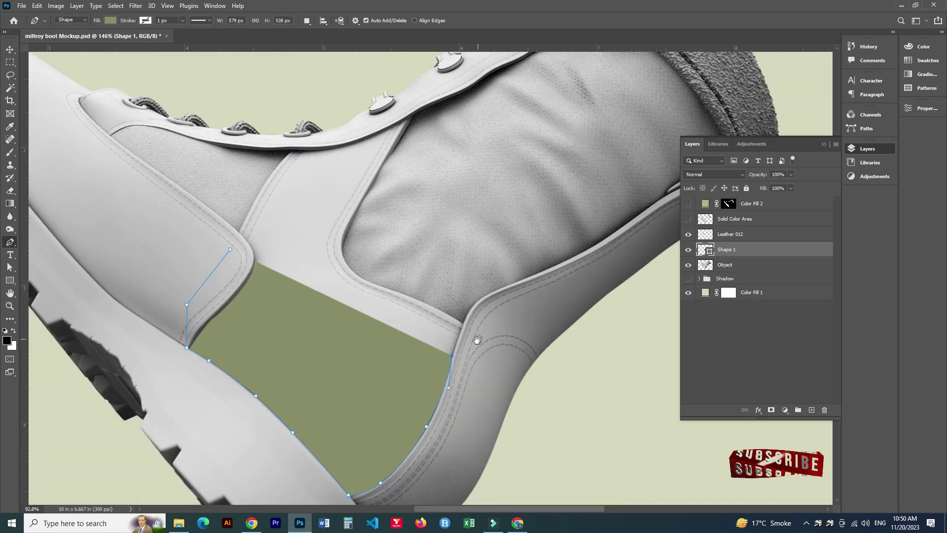
pyautogui.scroll(7, 374, 297)
pyautogui.click(374, 297)
pyautogui.moveTo(371, 299); pyautogui.dragTo(365, 295)
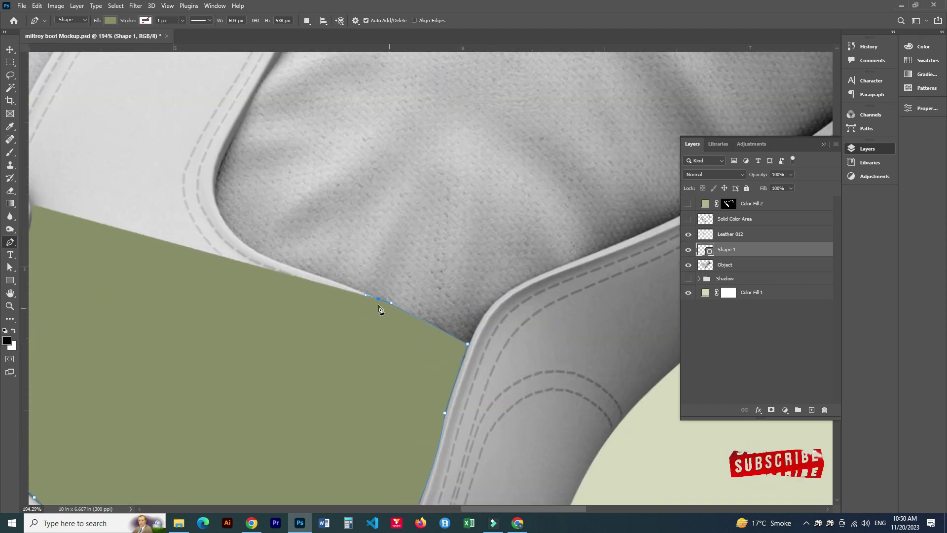
pyautogui.press('5')
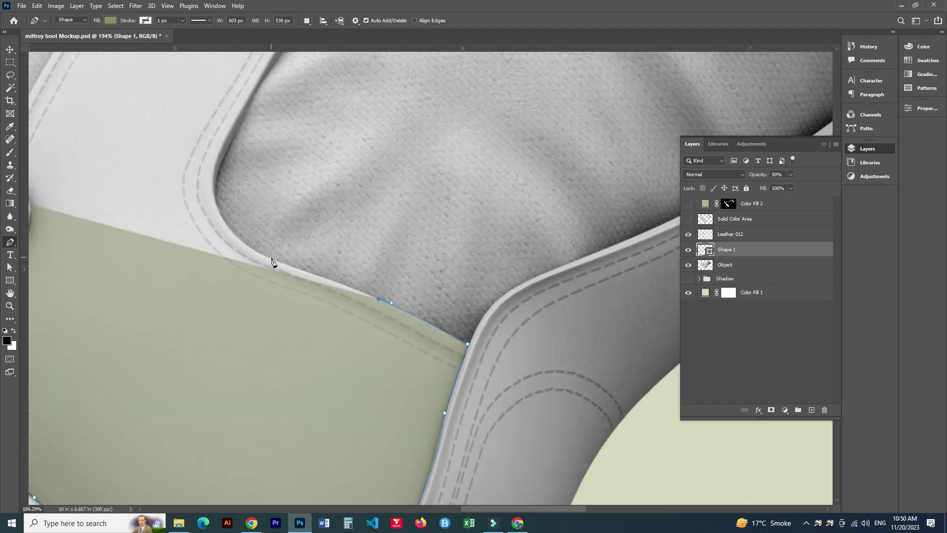
pyautogui.scroll(2, 272, 261)
pyautogui.scroll(2, 311, 288)
pyautogui.moveTo(181, 197); pyautogui.dragTo(218, 49)
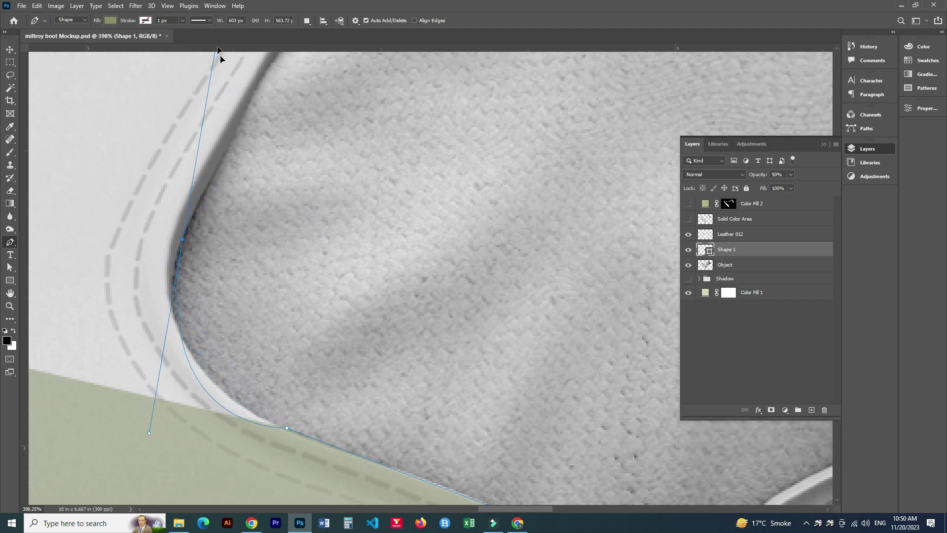
pyautogui.scroll(2, 188, 237)
pyautogui.scroll(4, 183, 291)
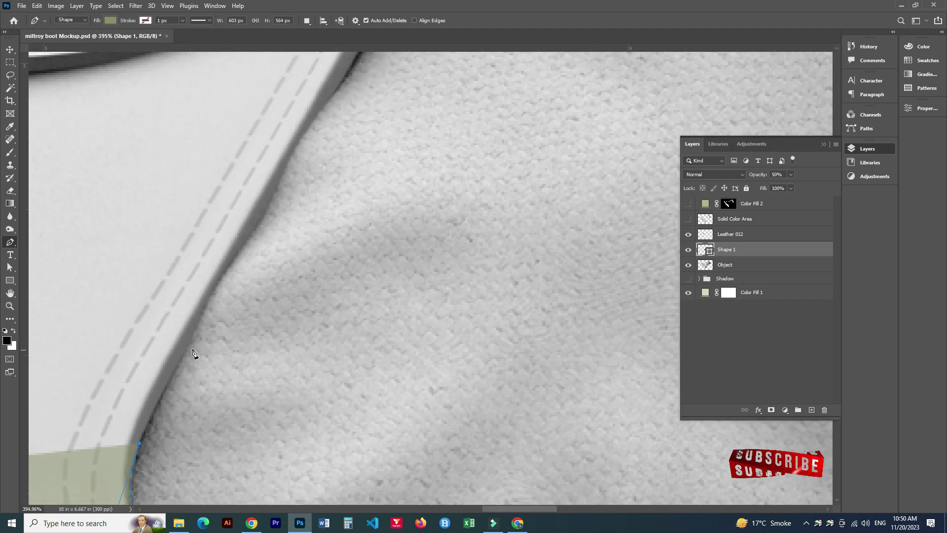
pyautogui.click(197, 329)
pyautogui.click(216, 279)
# - Continue the outline up the strap to the lacing strip and along the white strap edge
pyautogui.moveTo(232, 271); pyautogui.dragTo(220, 341)
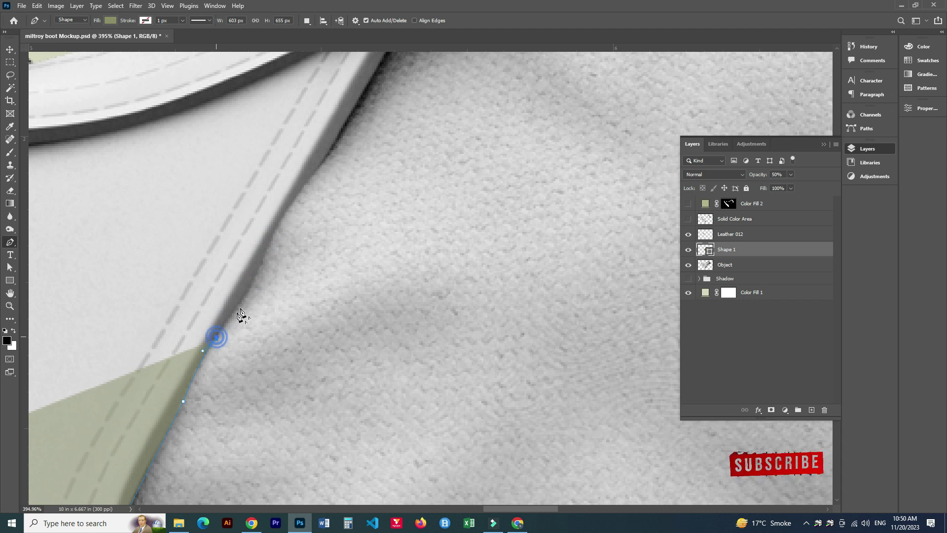
pyautogui.click(247, 293)
pyautogui.moveTo(277, 272); pyautogui.dragTo(259, 351)
pyautogui.moveTo(303, 246); pyautogui.dragTo(339, 222)
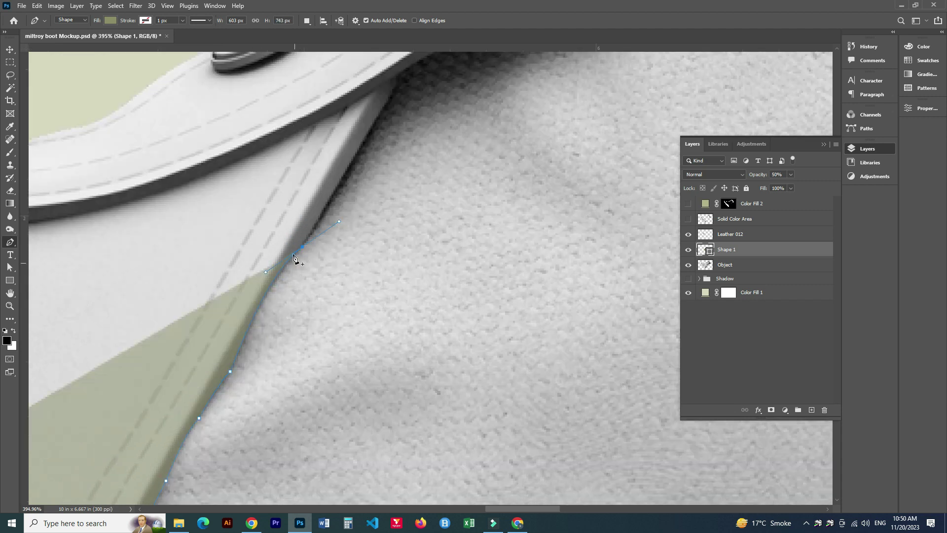
pyautogui.scroll(2, 296, 257)
pyautogui.scroll(2, 302, 307)
pyautogui.click(332, 216)
pyautogui.scroll(2, 328, 276)
pyautogui.click(314, 259)
pyautogui.scroll(-3, 355, 303)
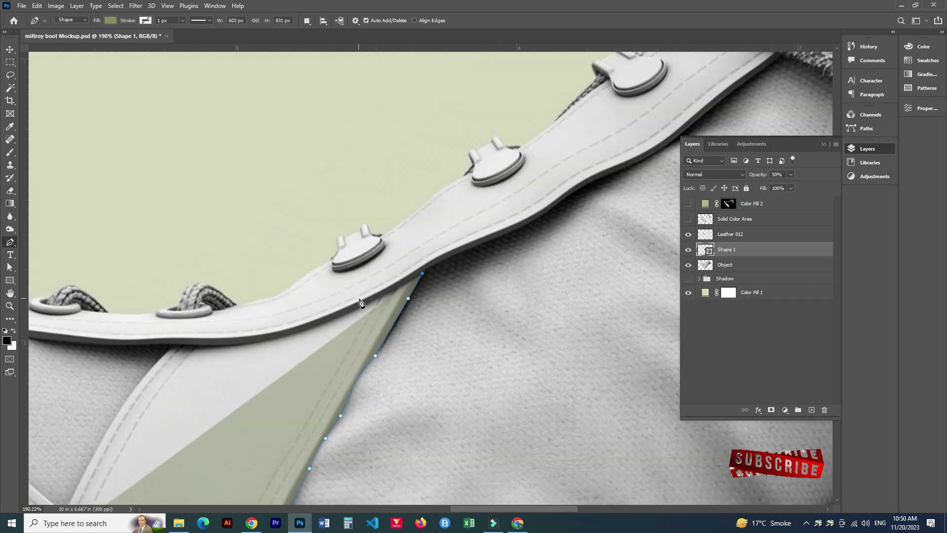
pyautogui.scroll(3, 380, 316)
pyautogui.click(322, 328)
pyautogui.click(243, 358)
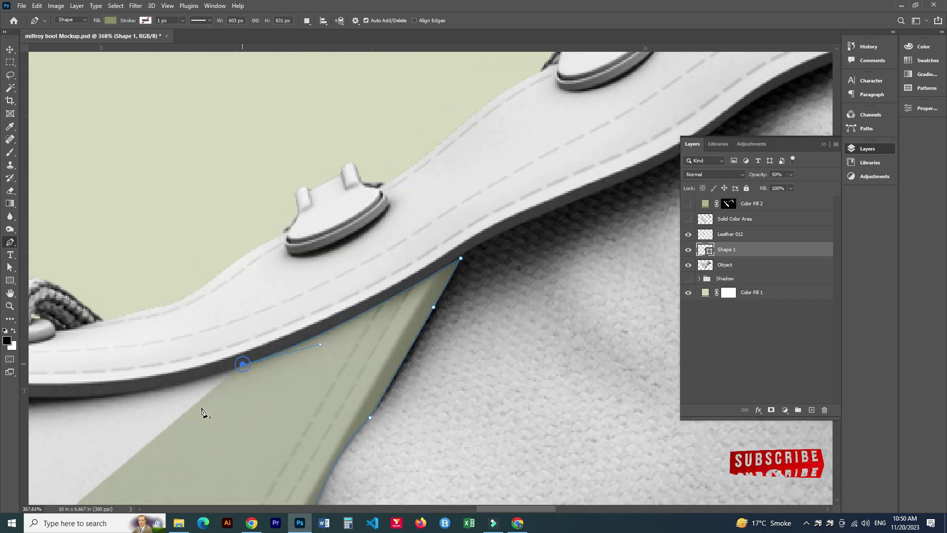
pyautogui.hscroll(-5, 193, 414)
pyautogui.click(215, 371)
pyautogui.moveTo(196, 452); pyautogui.dragTo(340, 339)
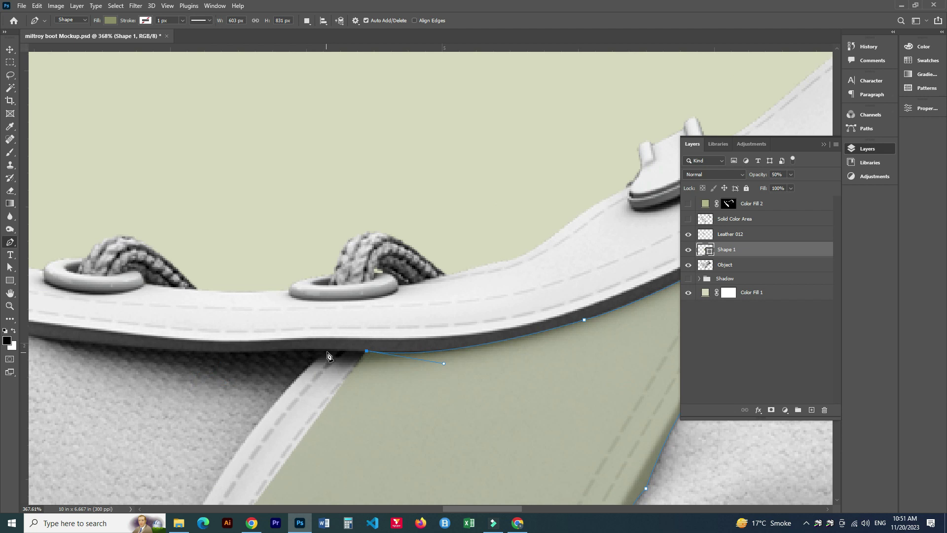
pyautogui.moveTo(229, 423); pyautogui.dragTo(156, 488)
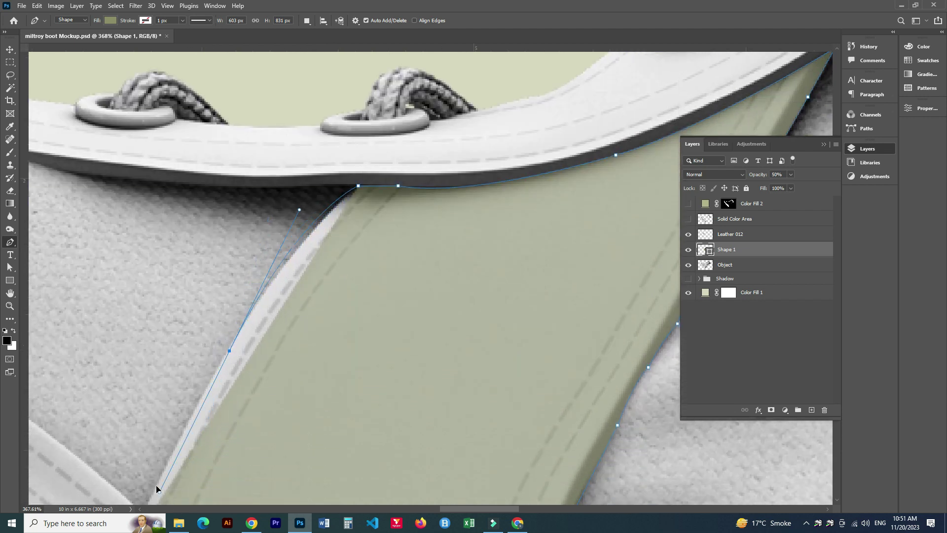
pyautogui.moveTo(229, 352)
pyautogui.mouseDown()
pyautogui.moveTo(145, 502)
pyautogui.moveTo(119, 464)
pyautogui.moveTo(109, 503)
pyautogui.mouseUp()
pyautogui.keyDown('alt'); pyautogui.click(199, 320); pyautogui.keyUp('alt')
pyautogui.scroll(-3, 137, 488)
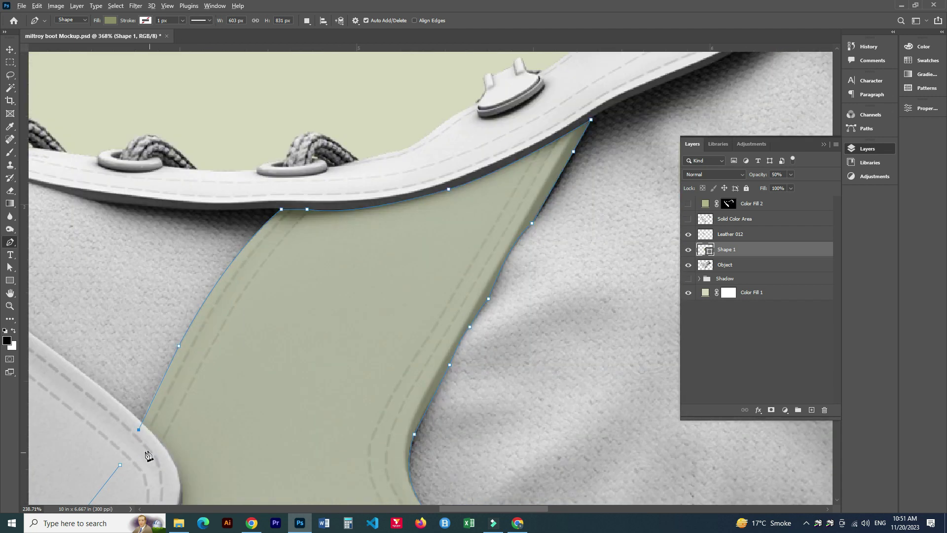
# - Copy the traced side panel from Object onto a new layer named Leather 02
pyautogui.hotkey('ctrl', '0')
pyautogui.hotkey('ctrl', 'Return')
pyautogui.click(748, 266)
pyautogui.hotkey('ctrl', 'j')
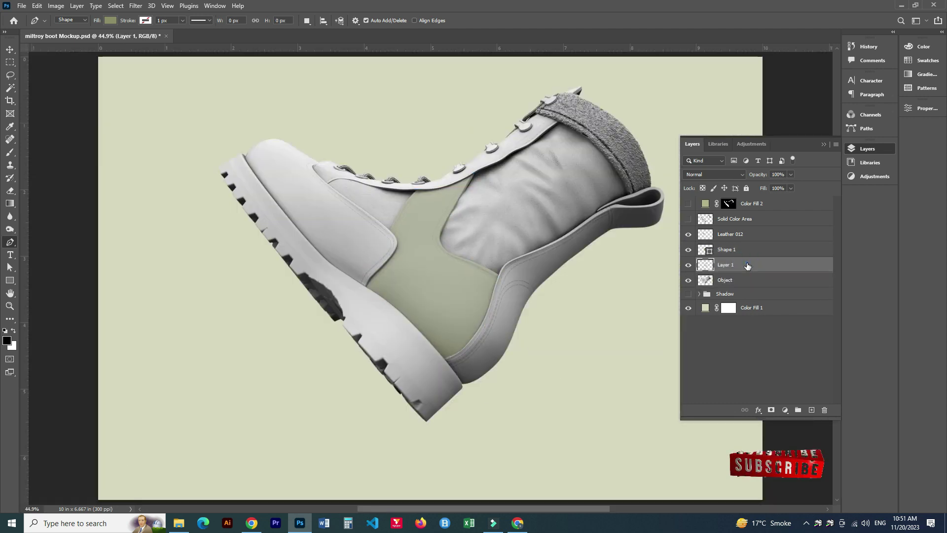
pyautogui.doubleClick(725, 265)
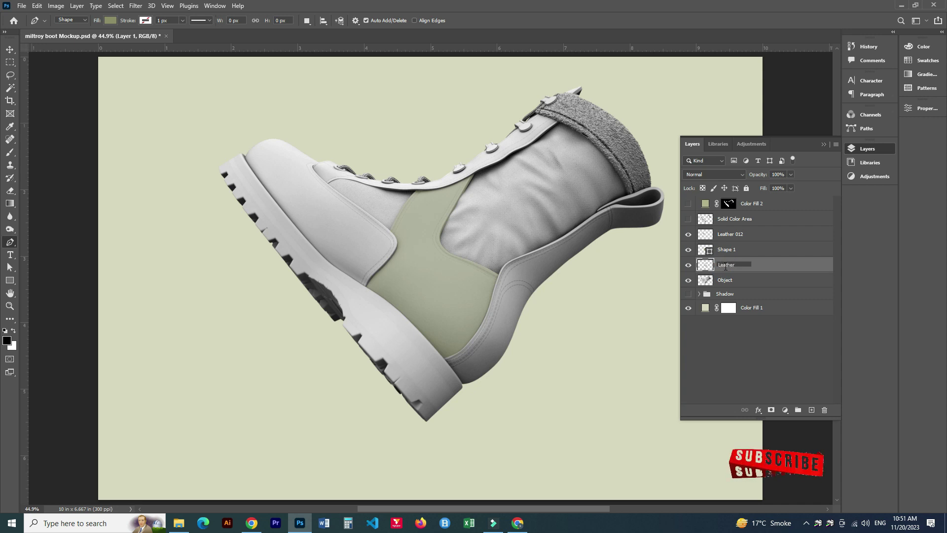
pyautogui.write('02')
# - Rename Leather 012 to Leather 01 and delete the Shape 1 tracing shape
pyautogui.doubleClick(732, 236)
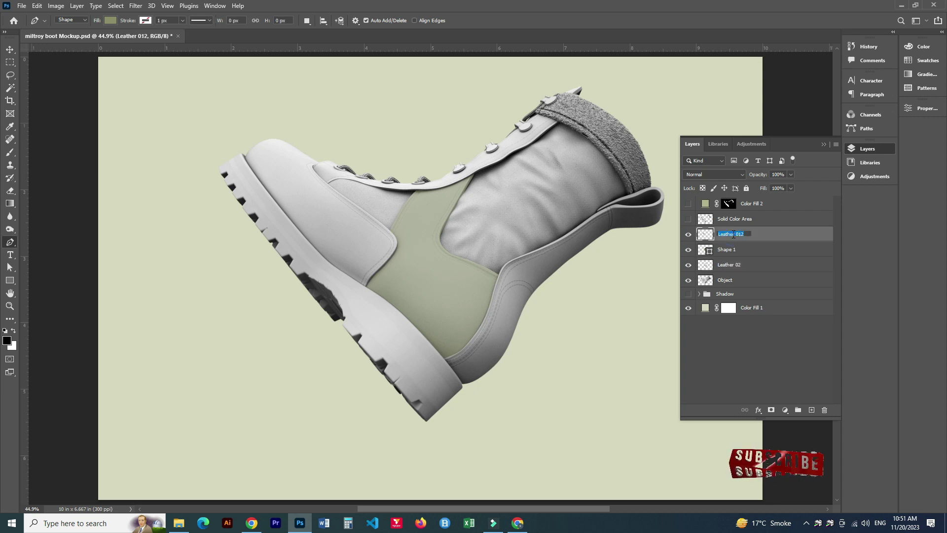
pyautogui.click(733, 251)
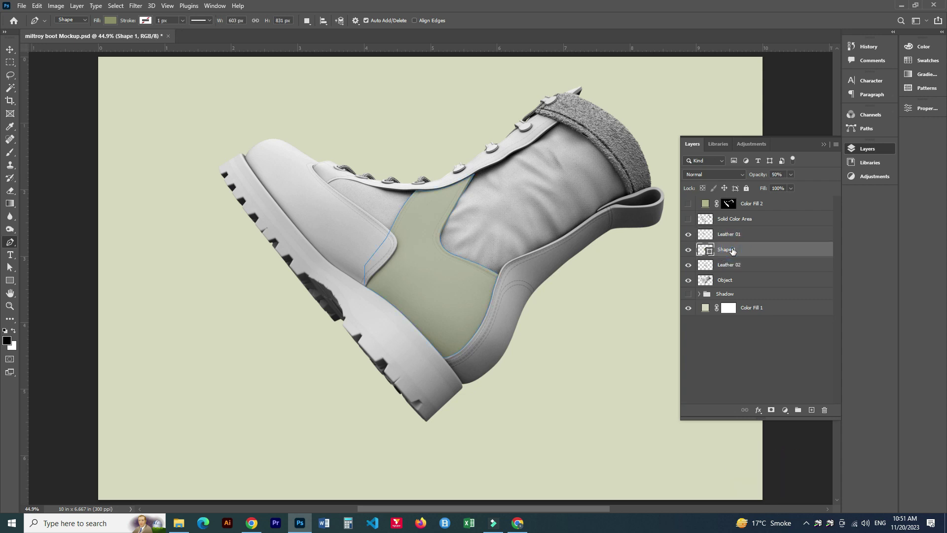
pyautogui.press('Delete')
pyautogui.click(689, 265)
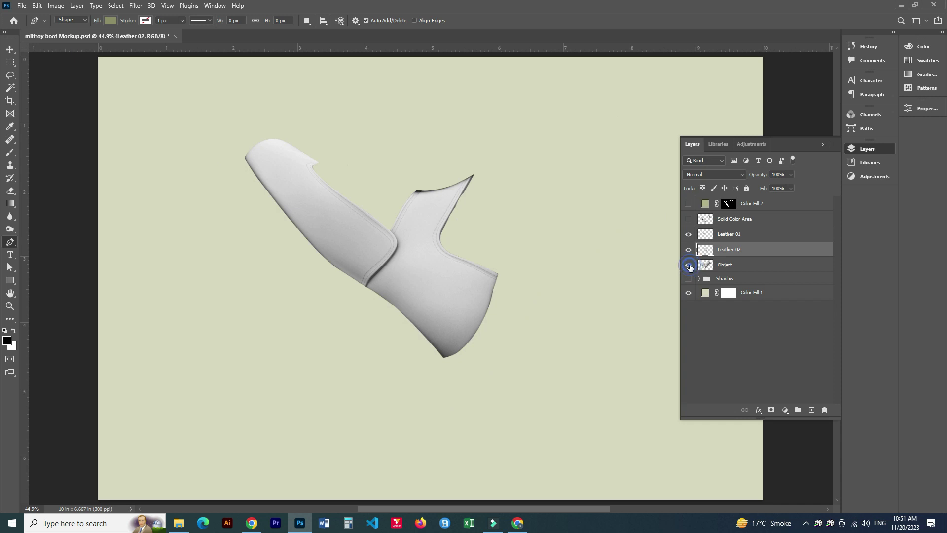
pyautogui.click(731, 266)
# - Start a 50%-opacity Pen outline of the fabric patch along the lace strap edge
pyautogui.scroll(5, 380, 212)
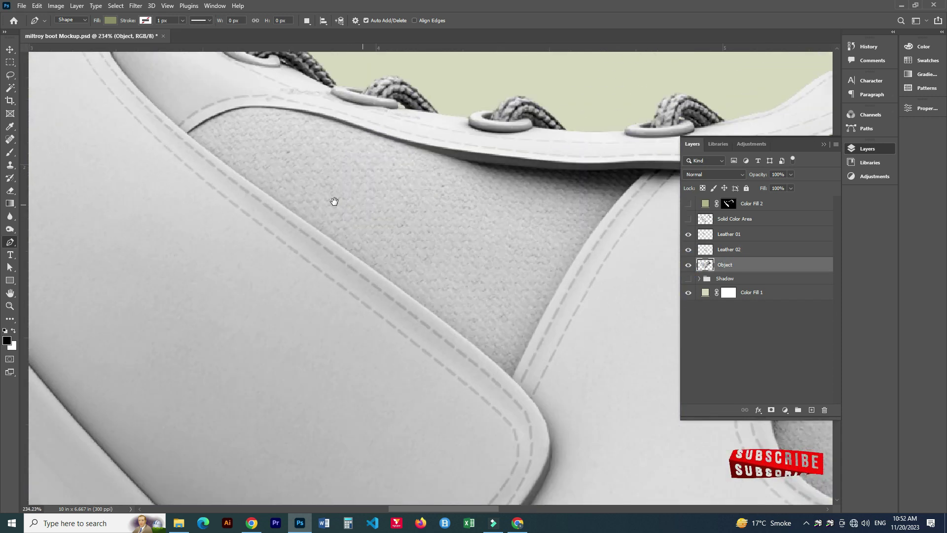
pyautogui.scroll(2, 291, 258)
pyautogui.click(530, 244)
pyautogui.moveTo(539, 253); pyautogui.dragTo(416, 269)
pyautogui.moveTo(363, 248); pyautogui.dragTo(429, 267)
pyautogui.moveTo(502, 282)
pyautogui.mouseDown()
pyautogui.moveTo(364, 300)
pyautogui.moveTo(400, 309)
pyautogui.mouseUp()
pyautogui.press('5')
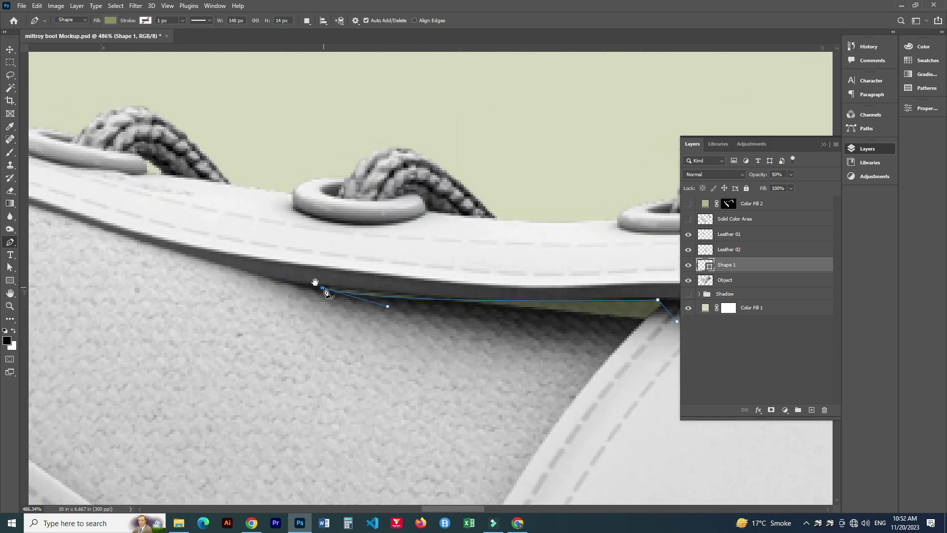
pyautogui.moveTo(317, 286); pyautogui.dragTo(511, 343)
pyautogui.moveTo(282, 280); pyautogui.dragTo(241, 260)
pyautogui.moveTo(68, 237)
pyautogui.mouseDown()
pyautogui.moveTo(296, 281)
pyautogui.moveTo(198, 280)
pyautogui.mouseUp()
pyautogui.moveTo(147, 314); pyautogui.dragTo(45, 369)
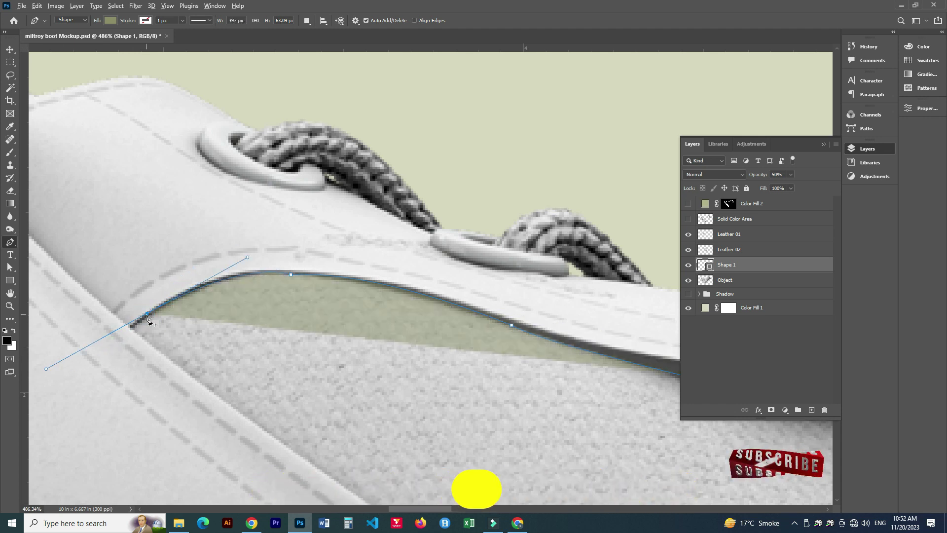
# - Finish the outline down the panel's left seam and close it at the start point
pyautogui.click(127, 330)
pyautogui.scroll(-3, 128, 330)
pyautogui.scroll(-1, 253, 364)
pyautogui.click(254, 367)
pyautogui.scroll(-3, 253, 367)
pyautogui.click(311, 411)
pyautogui.click(333, 407)
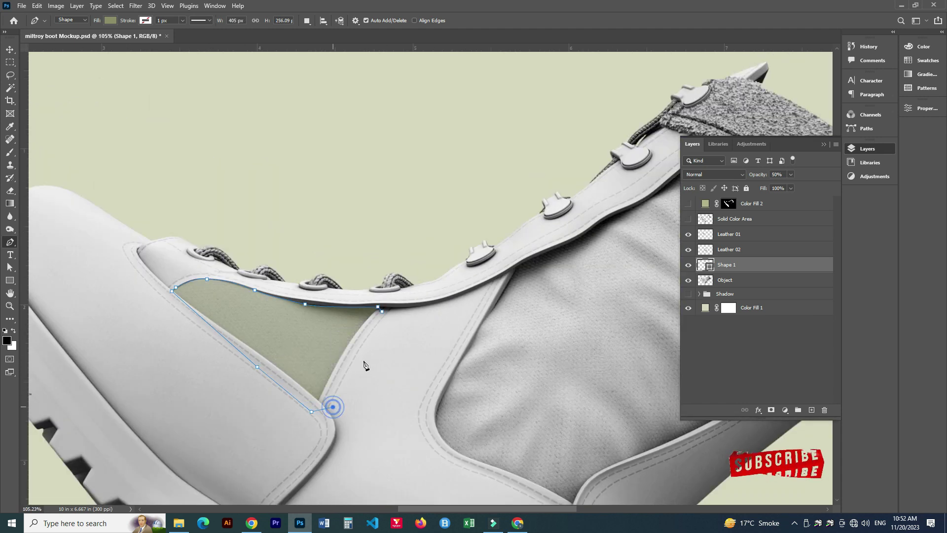
pyautogui.click(381, 312)
pyautogui.moveTo(434, 372); pyautogui.dragTo(197, 447)
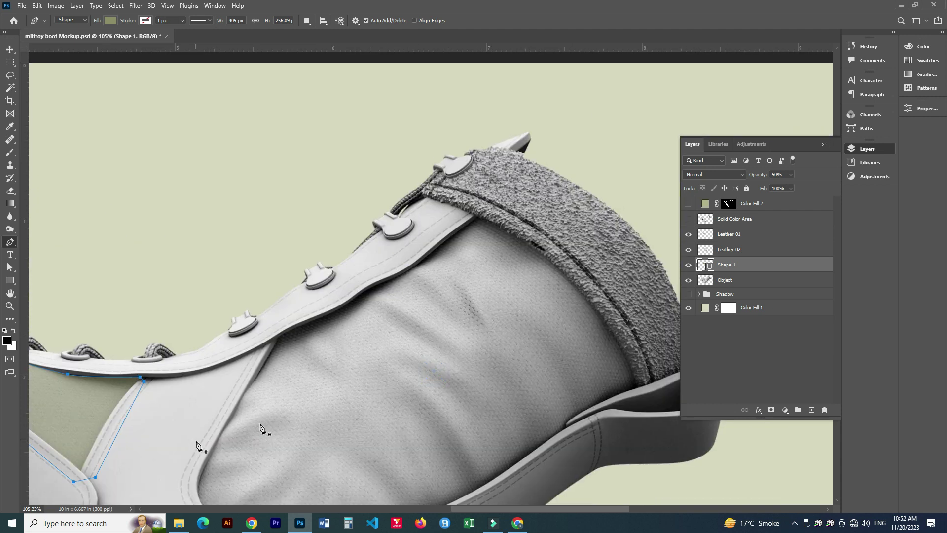
# - Copy the outlined fabric from Object onto a new layer named Fabric 01
pyautogui.keyDown('ctrl'); pyautogui.click(710, 269); pyautogui.keyUp('ctrl')
pyautogui.click(718, 281)
pyautogui.hotkey('ctrl', 'j')
pyautogui.doubleClick(725, 280)
pyautogui.write('Fabric 01')
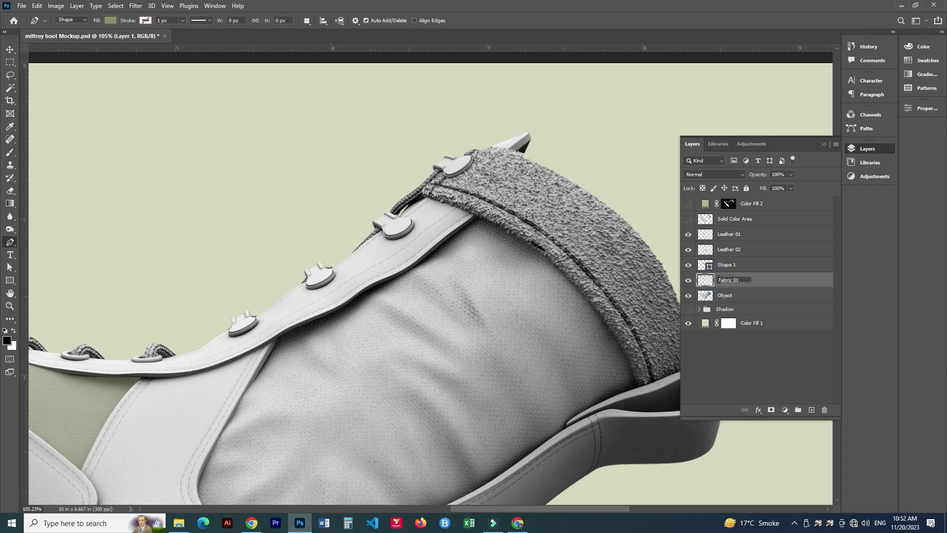
pyautogui.press('Return')
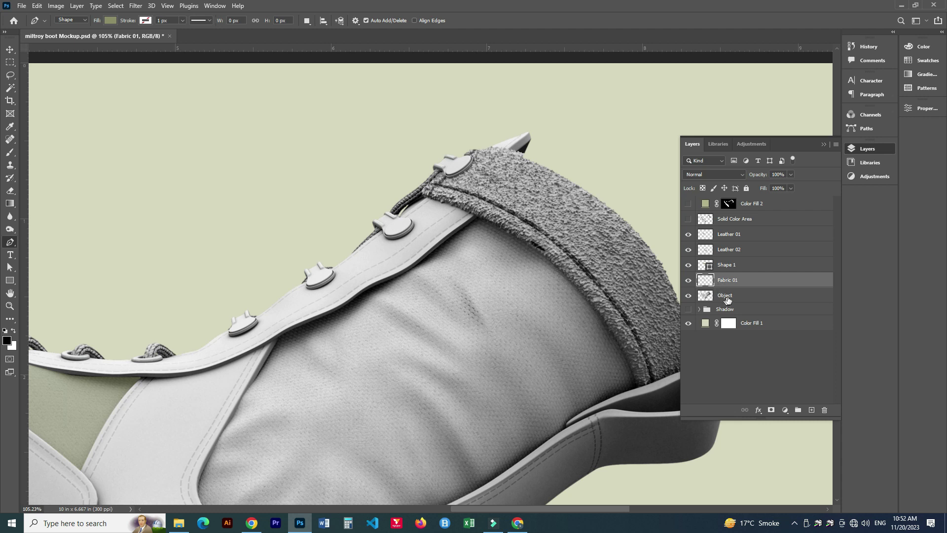
pyautogui.click(727, 296)
pyautogui.moveTo(439, 351); pyautogui.dragTo(349, 350)
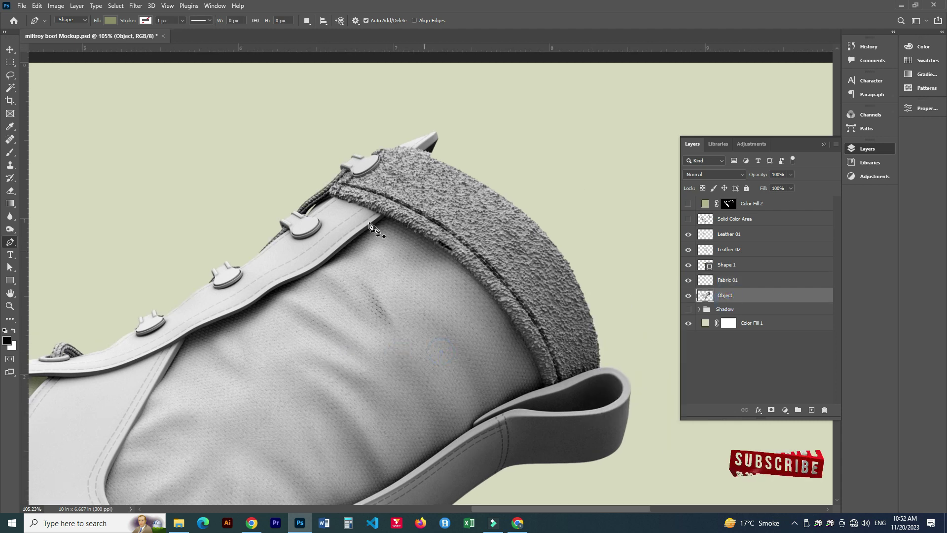
# - Begin the Shape 2 outline at 20% opacity along the collar and lace strap edges
pyautogui.scroll(2, 370, 225)
pyautogui.scroll(3, 587, 395)
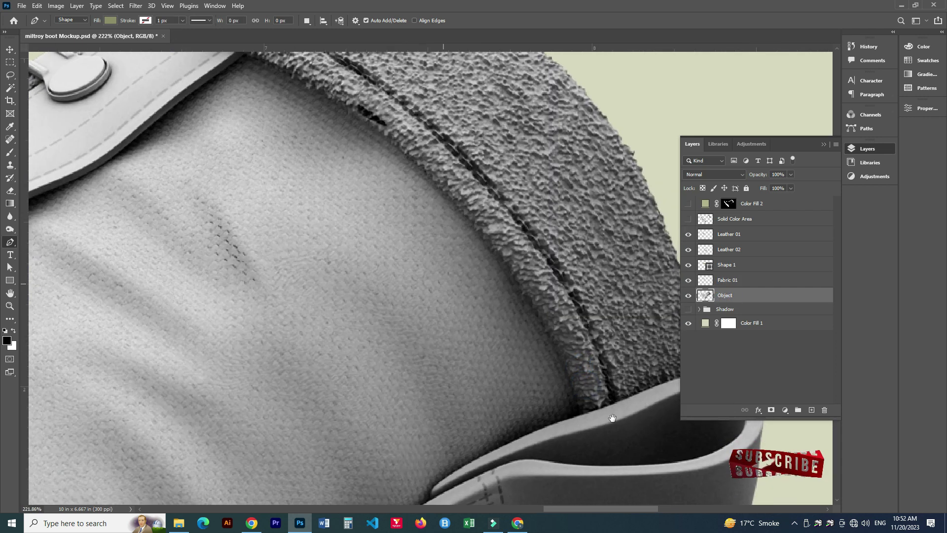
pyautogui.click(580, 413)
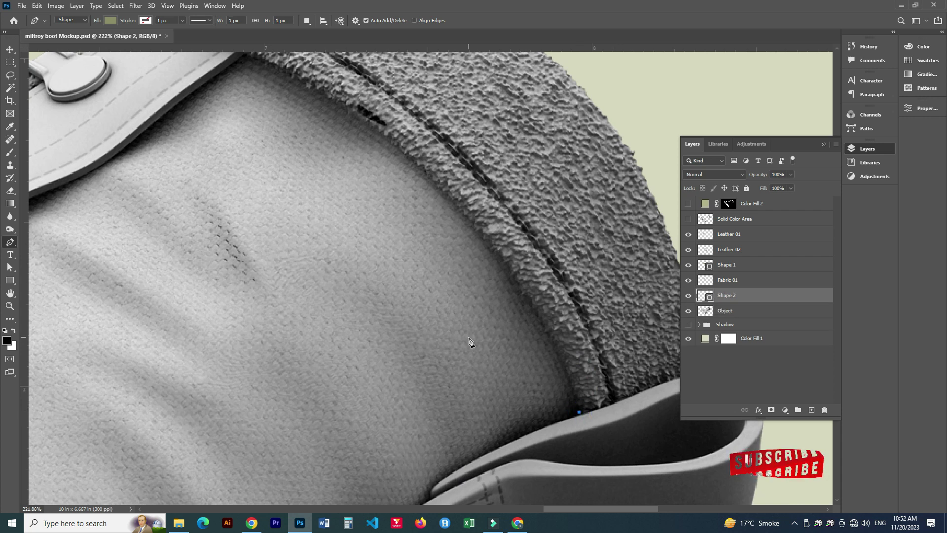
pyautogui.scroll(-3, 453, 316)
pyautogui.scroll(2, 443, 260)
pyautogui.moveTo(390, 201)
pyautogui.mouseDown()
pyautogui.moveTo(473, 253)
pyautogui.moveTo(306, 168)
pyautogui.mouseUp()
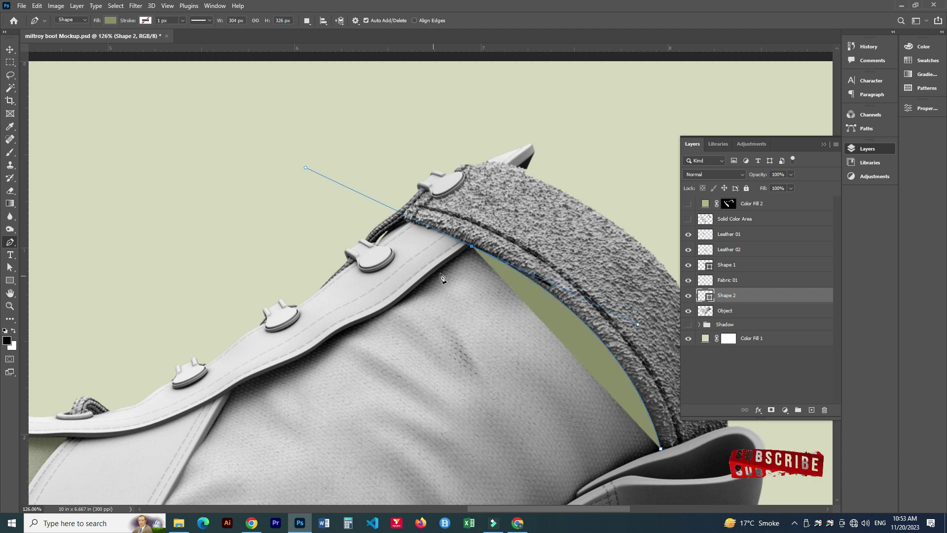
pyautogui.press('2')
pyautogui.keyDown('alt'); pyautogui.click(472, 246); pyautogui.keyUp('alt')
pyautogui.scroll(3, 425, 286)
pyautogui.moveTo(401, 295)
pyautogui.mouseDown()
pyautogui.moveTo(387, 311)
pyautogui.moveTo(516, 240)
pyautogui.mouseUp()
pyautogui.moveTo(432, 297)
pyautogui.mouseDown()
pyautogui.moveTo(380, 318)
pyautogui.moveTo(535, 301)
pyautogui.mouseUp()
pyautogui.moveTo(464, 308)
pyautogui.mouseDown()
pyautogui.moveTo(444, 328)
pyautogui.moveTo(474, 300)
pyautogui.mouseUp()
pyautogui.scroll(-3, 467, 311)
pyautogui.scroll(3, 481, 283)
pyautogui.click(504, 280)
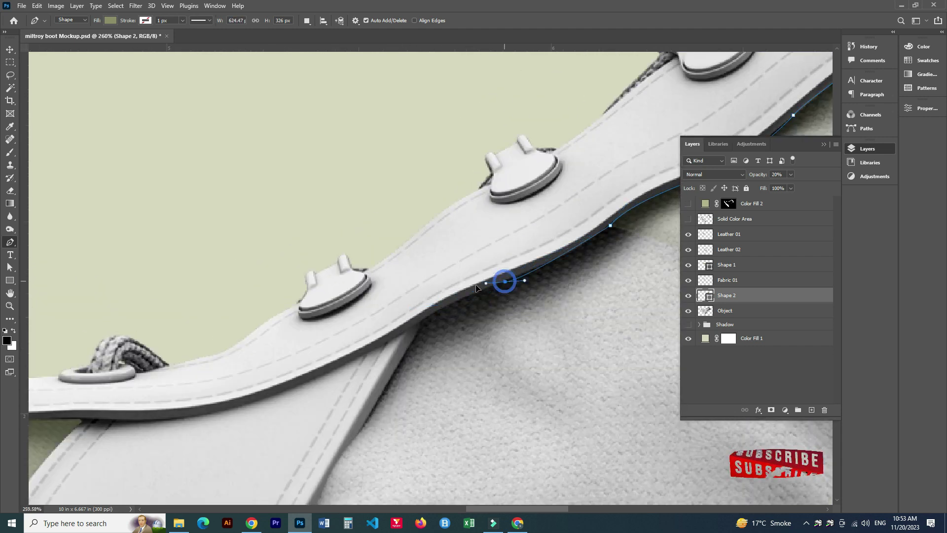
pyautogui.hotkey('ctrl', 'z')
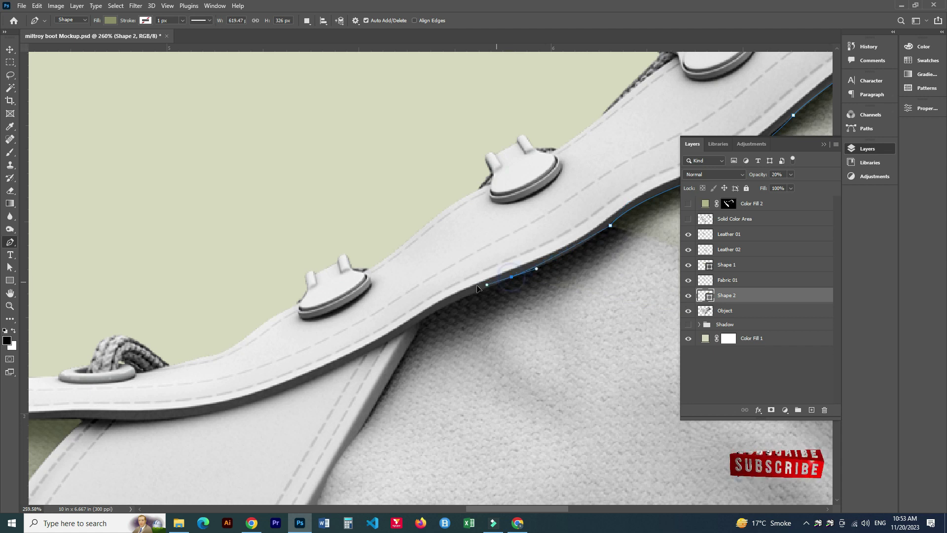
pyautogui.moveTo(422, 325); pyautogui.dragTo(430, 310)
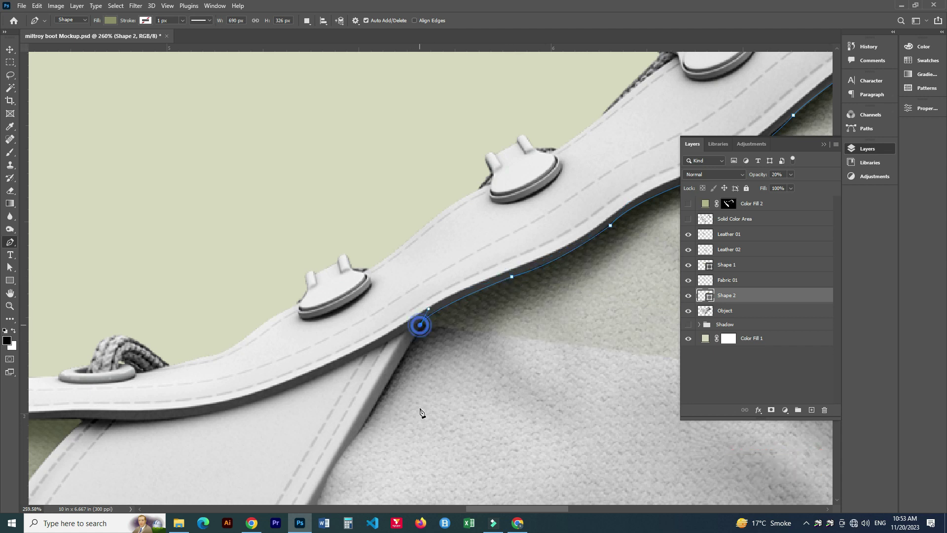
# - Continue the outline down the leather panel seam and around its lower corner
pyautogui.scroll(-2, 419, 316)
pyautogui.click(368, 270)
pyautogui.click(313, 350)
pyautogui.click(268, 418)
pyautogui.scroll(-3, 296, 394)
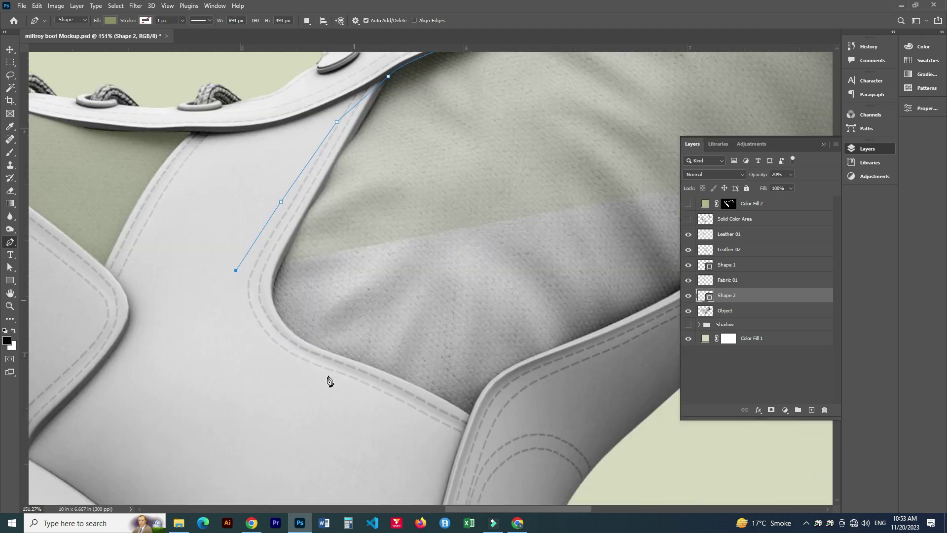
pyautogui.click(314, 385)
pyautogui.click(472, 421)
pyautogui.scroll(5, 486, 427)
pyautogui.hotkey('ctrl', 'z')
pyautogui.click(457, 408)
pyautogui.moveTo(646, 213)
pyautogui.mouseDown()
pyautogui.moveTo(412, 242)
pyautogui.moveTo(588, 192)
pyautogui.mouseUp()
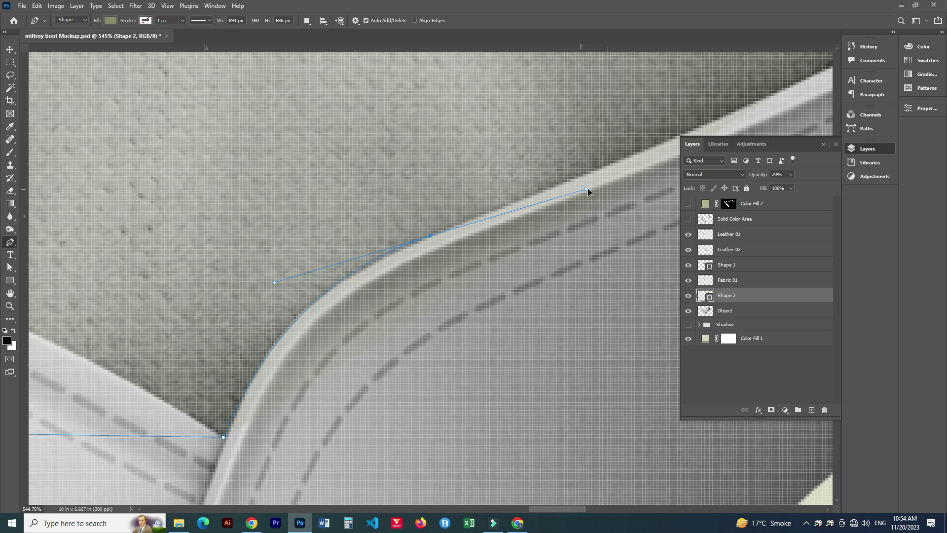
pyautogui.scroll(-3, 312, 316)
pyautogui.hotkey('ctrl', 'z')
pyautogui.moveTo(338, 289); pyautogui.dragTo(394, 266)
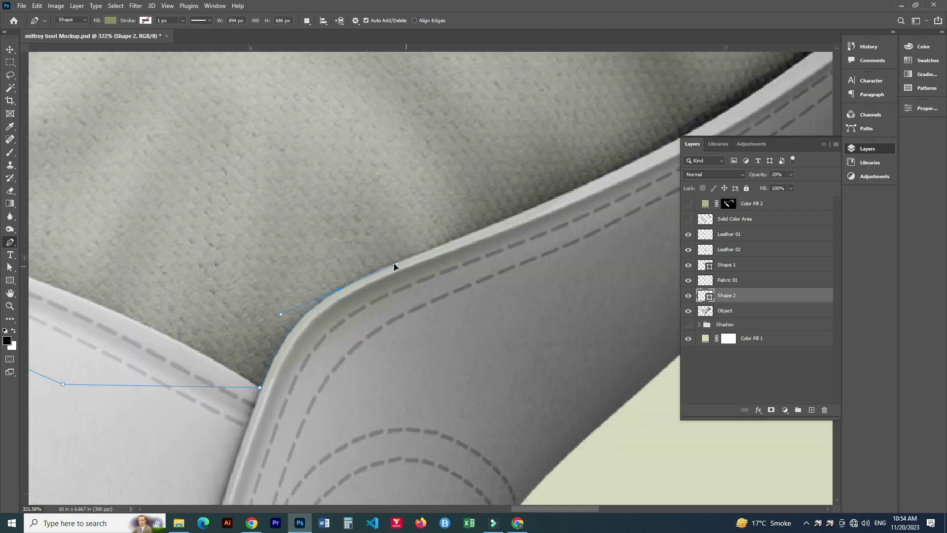
pyautogui.scroll(-5, 317, 318)
pyautogui.scroll(4, 323, 344)
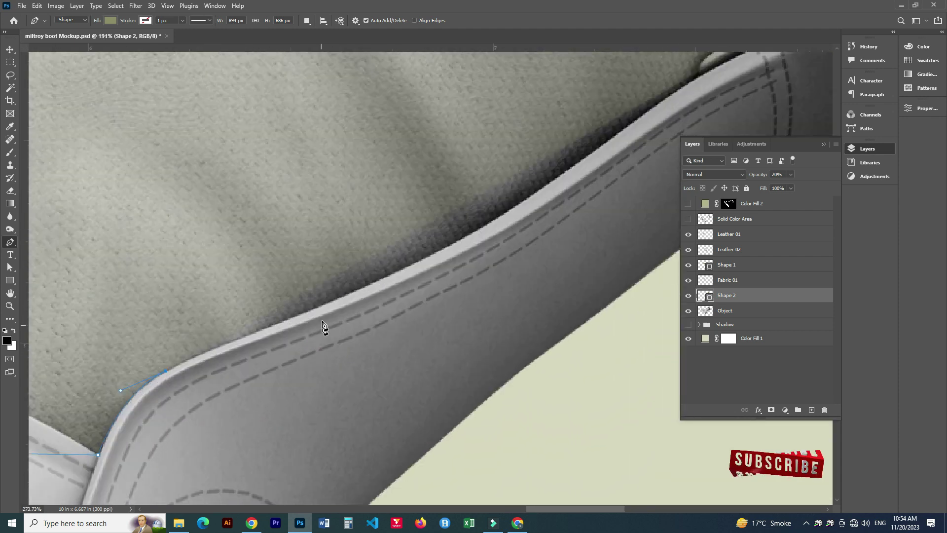
pyautogui.hotkey('ctrl', 'z')
pyautogui.hotkey('ctrl', 'z')
pyautogui.hotkey('ctrl', 'z')
# - Trace the rear panel and heel strap edges back to the collar and close the outline
pyautogui.click(257, 330)
pyautogui.moveTo(439, 249); pyautogui.dragTo(487, 217)
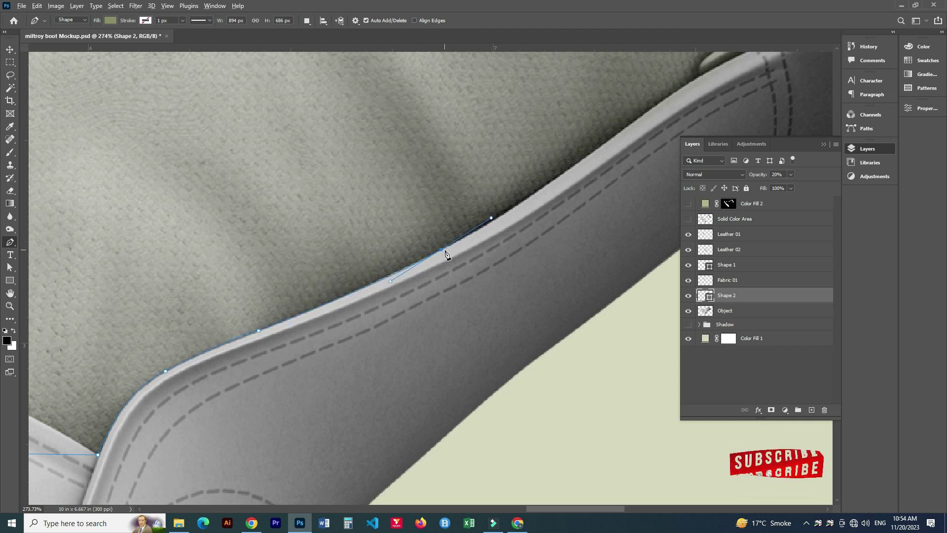
pyautogui.scroll(-5, 380, 285)
pyautogui.scroll(5, 311, 331)
pyautogui.moveTo(302, 267); pyautogui.dragTo(409, 185)
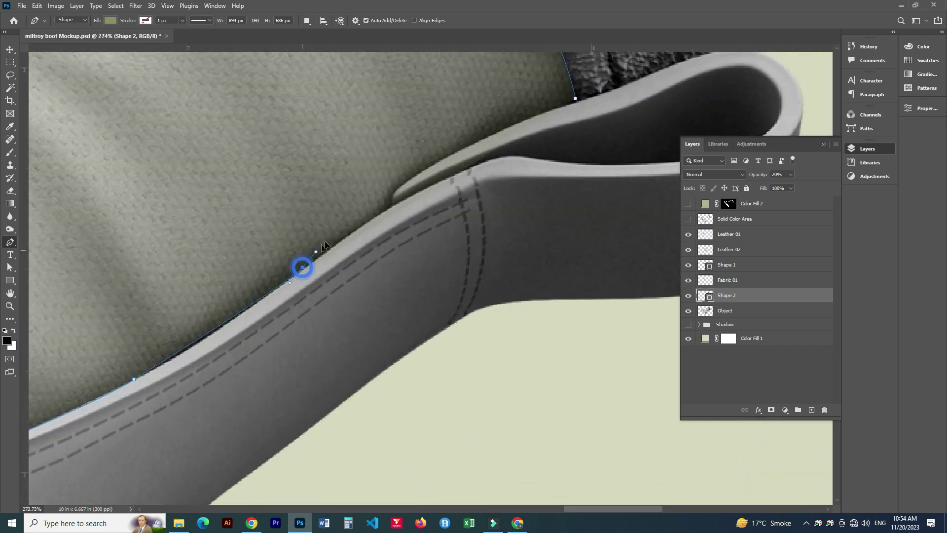
pyautogui.hotkey('ctrl', 'z')
pyautogui.moveTo(252, 305); pyautogui.dragTo(302, 271)
pyautogui.scroll(-3, 258, 313)
pyautogui.scroll(5, 275, 326)
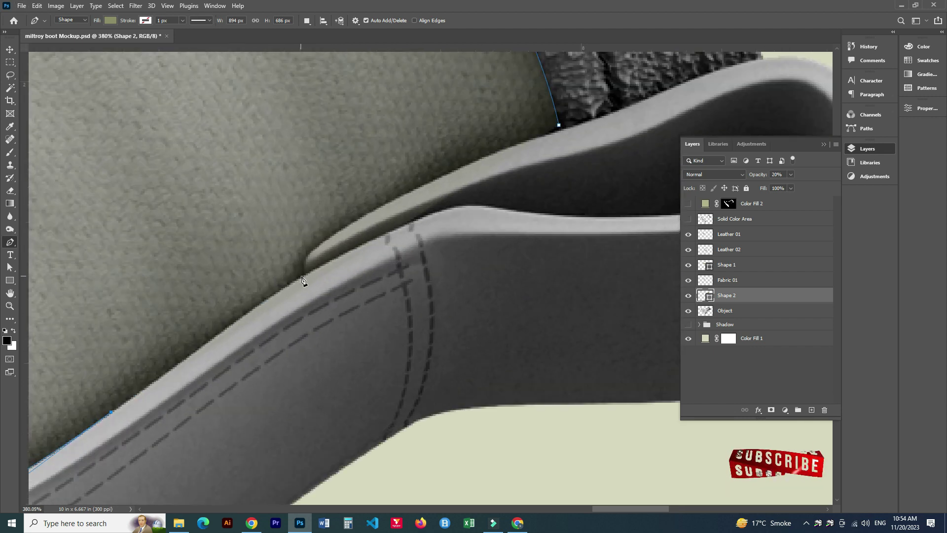
pyautogui.click(302, 277)
pyautogui.moveTo(335, 237); pyautogui.dragTo(374, 214)
pyautogui.scroll(-3, 299, 277)
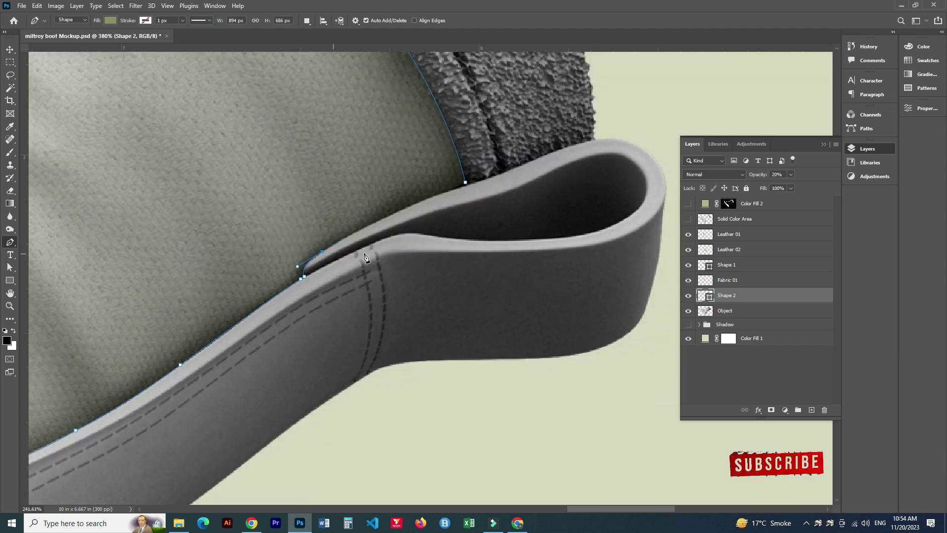
pyautogui.moveTo(365, 256); pyautogui.dragTo(288, 335)
pyautogui.click(307, 292)
pyautogui.click(345, 279)
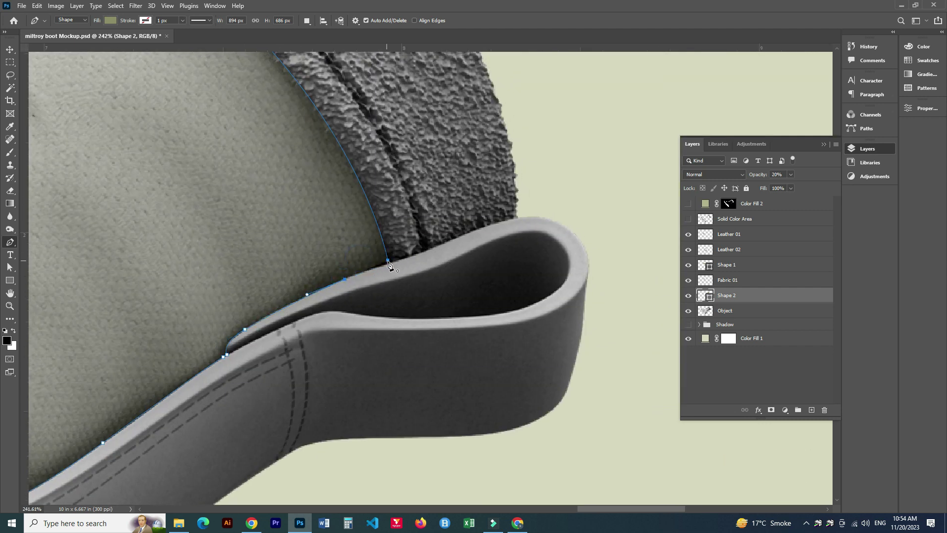
pyautogui.click(388, 260)
# - Load the Shape 2 outline as a selection with the Object layer active
pyautogui.hotkey('ctrl', '0')
pyautogui.hotkey('ctrl', 'Return')
pyautogui.click(726, 312)
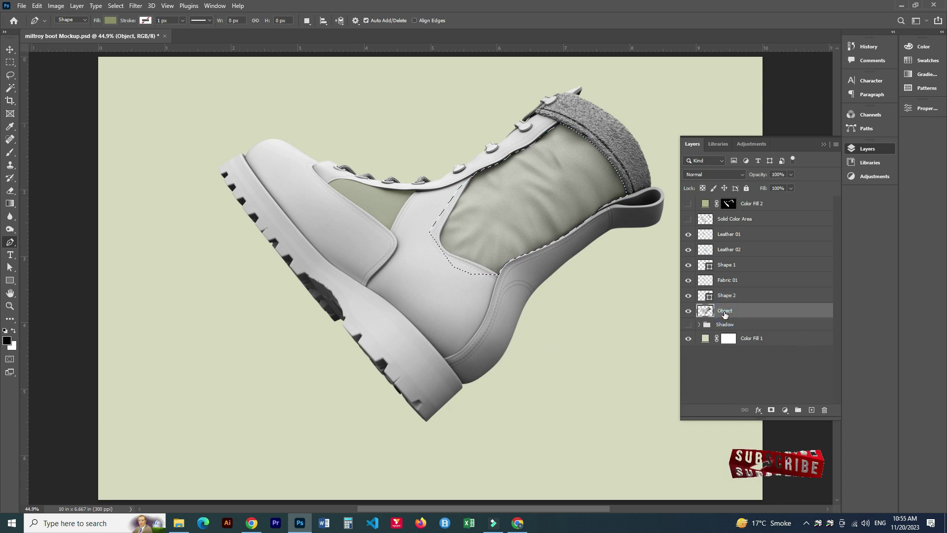
# - Copy the rear fabric selection to layer Fabric 02, then delete the Shape 2 and Shape 1 layers
pyautogui.hotkey('ctrl', 'j')
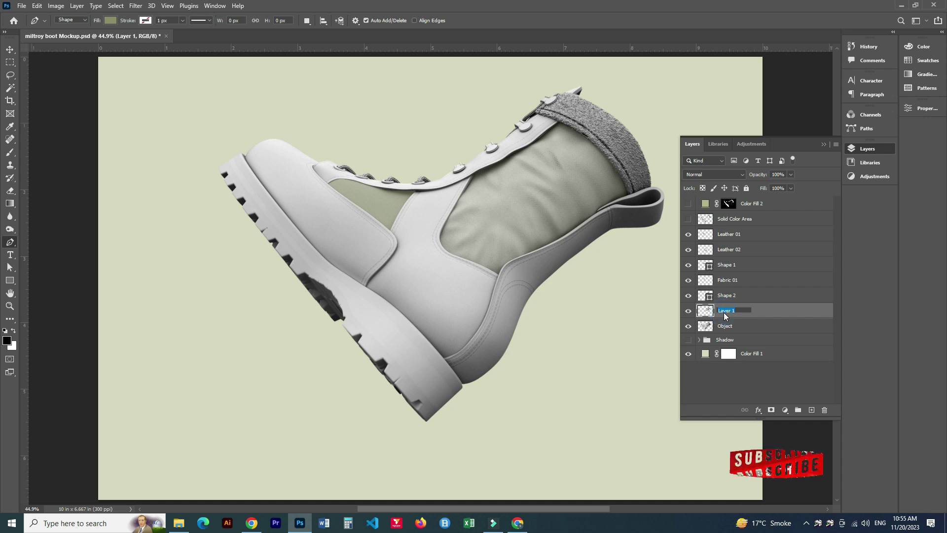
pyautogui.write('Fabric 02')
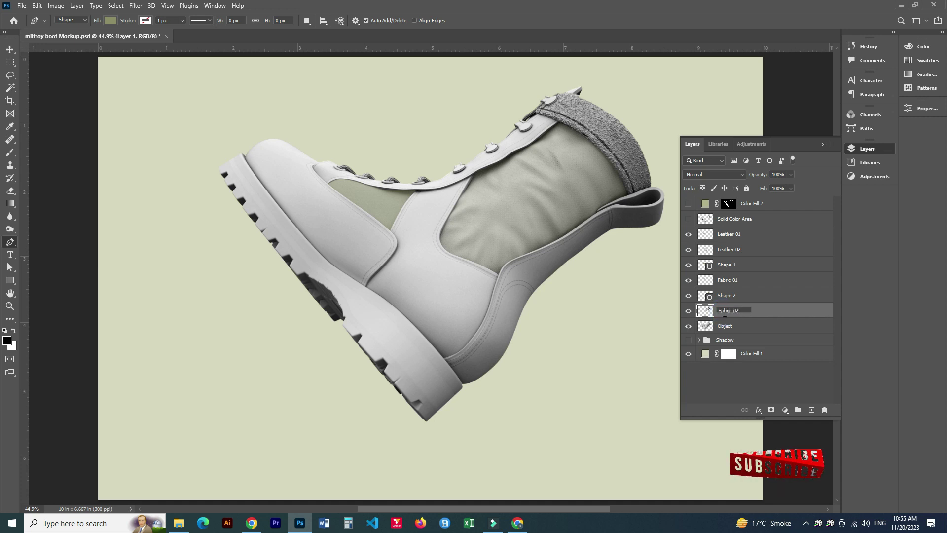
pyautogui.press('Return')
pyautogui.click(737, 299)
pyautogui.press('Delete')
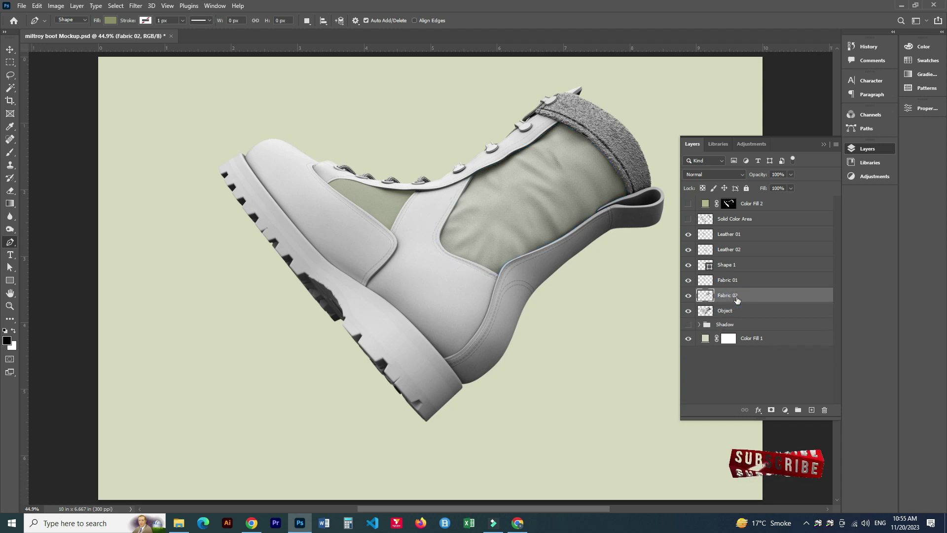
pyautogui.click(751, 263)
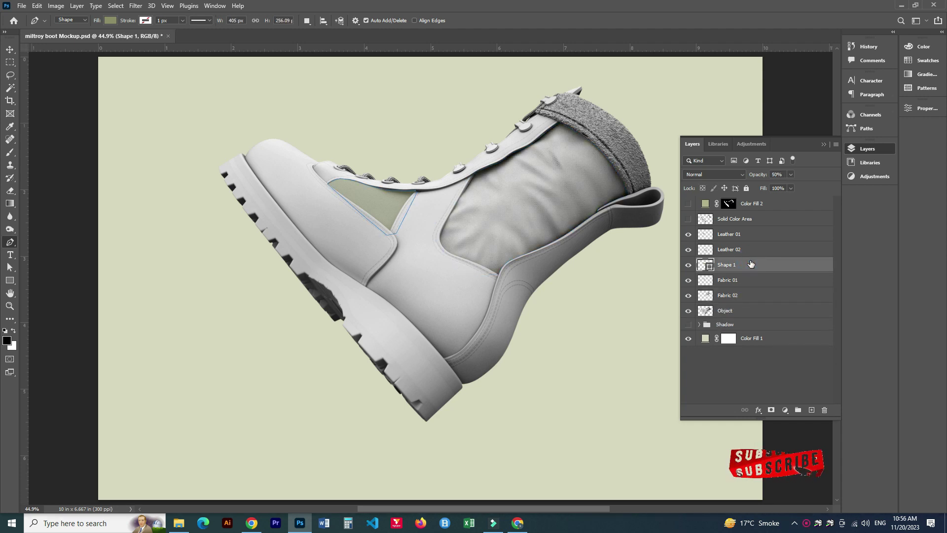
pyautogui.press('Delete')
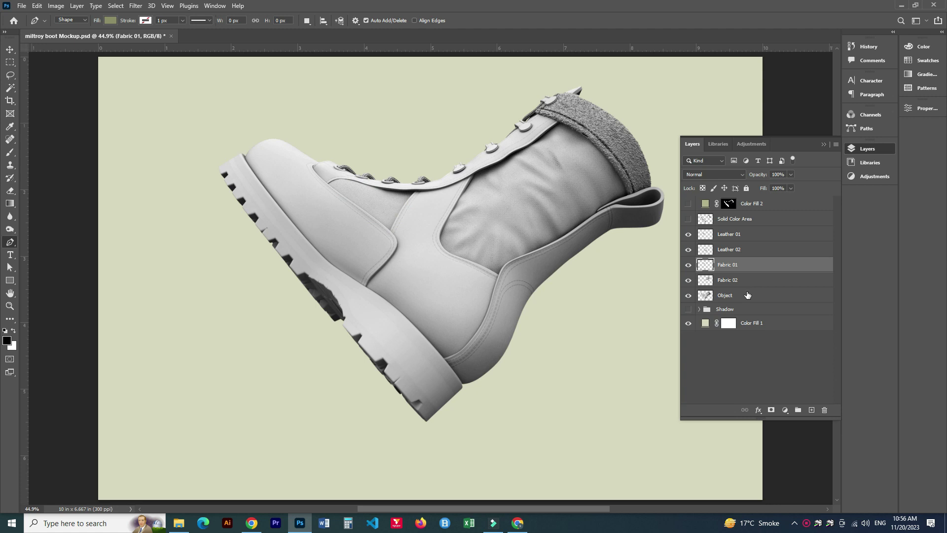
pyautogui.click(747, 295)
# - Duplicate the Object layer three times and move the copies to the top of the stack
pyautogui.hotkey('ctrl', 'j')
pyautogui.hotkey('ctrl', 'j')
pyautogui.hotkey('ctrl', 'j')
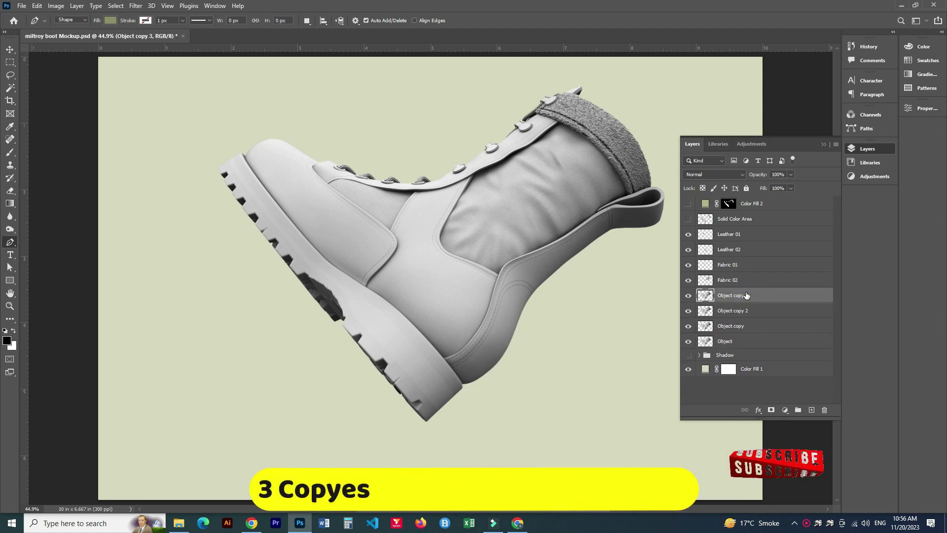
pyautogui.keyDown('shift'); pyautogui.click(747, 321); pyautogui.keyUp('shift')
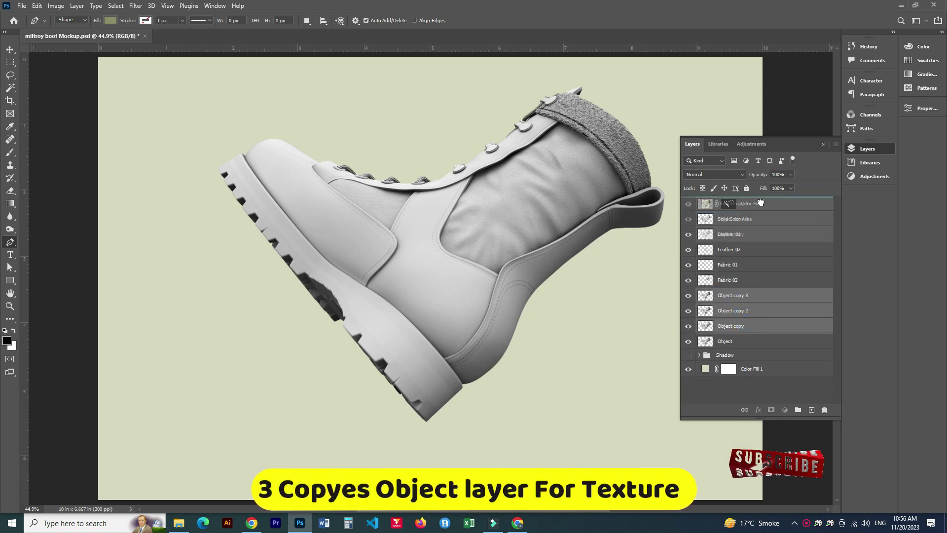
pyautogui.moveTo(747, 320); pyautogui.dragTo(740, 200)
# - Rename the copies Shadow, Midtone and Light and group them together
pyautogui.doubleClick(736, 204)
pyautogui.write('Shadow')
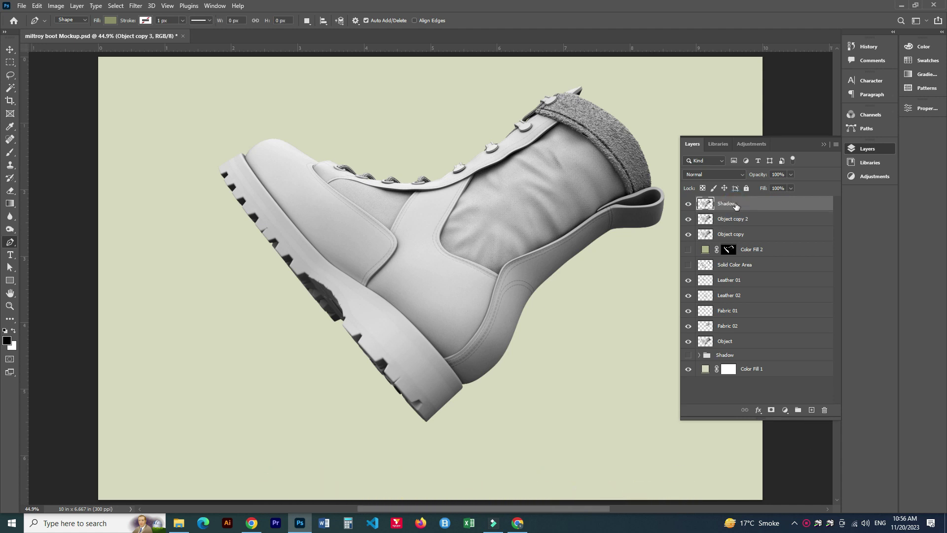
pyautogui.doubleClick(731, 218)
pyautogui.write('tone')
pyautogui.press('Return')
pyautogui.doubleClick(732, 235)
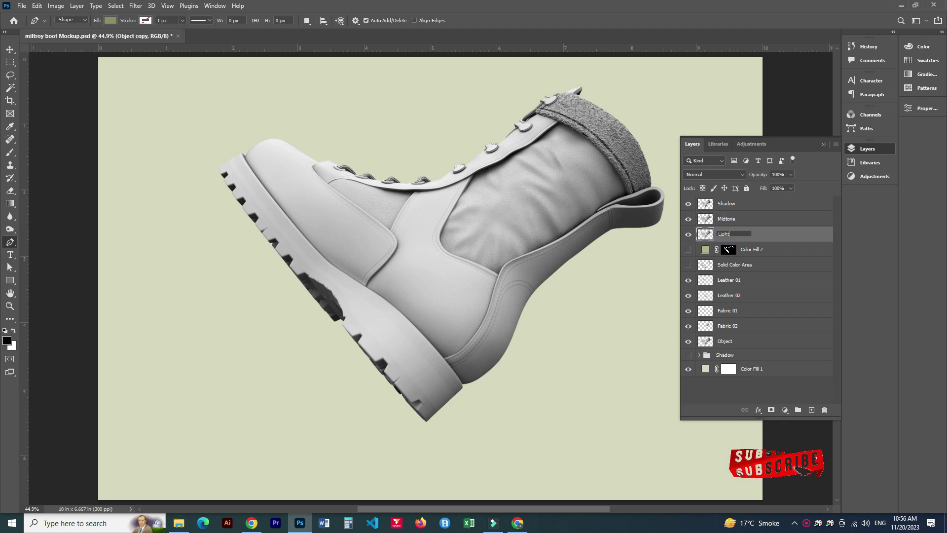
pyautogui.write('Light')
pyautogui.press('Return')
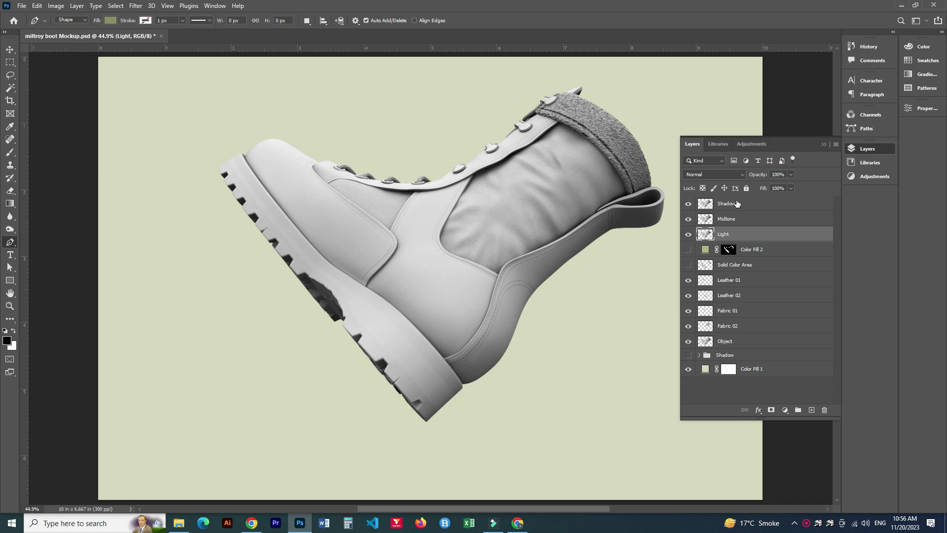
pyautogui.keyDown('shift'); pyautogui.click(737, 203); pyautogui.keyUp('shift')
pyautogui.hotkey('ctrl', 'g')
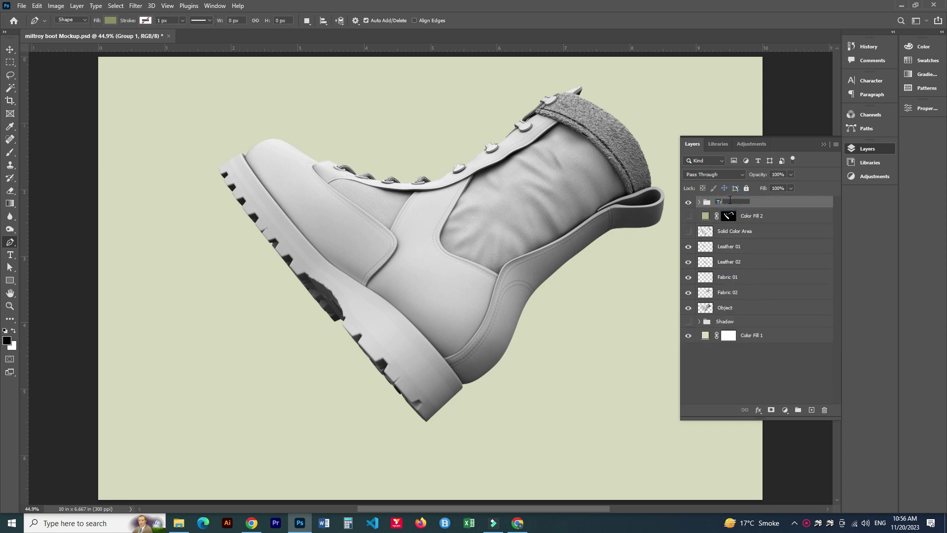
# - Name the new group Texture and expand it
pyautogui.write('exture')
pyautogui.press('Return')
pyautogui.click(699, 202)
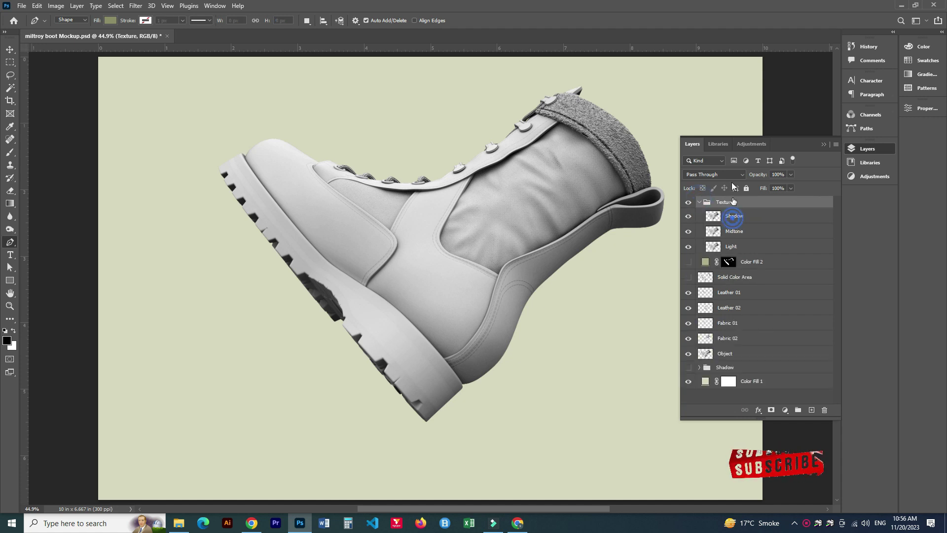
# - Give Shadow a burn blend mode, change Midtone's blend mode, and set Light to Screen
pyautogui.click(734, 216)
pyautogui.click(714, 175)
pyautogui.click(711, 229)
pyautogui.click(743, 230)
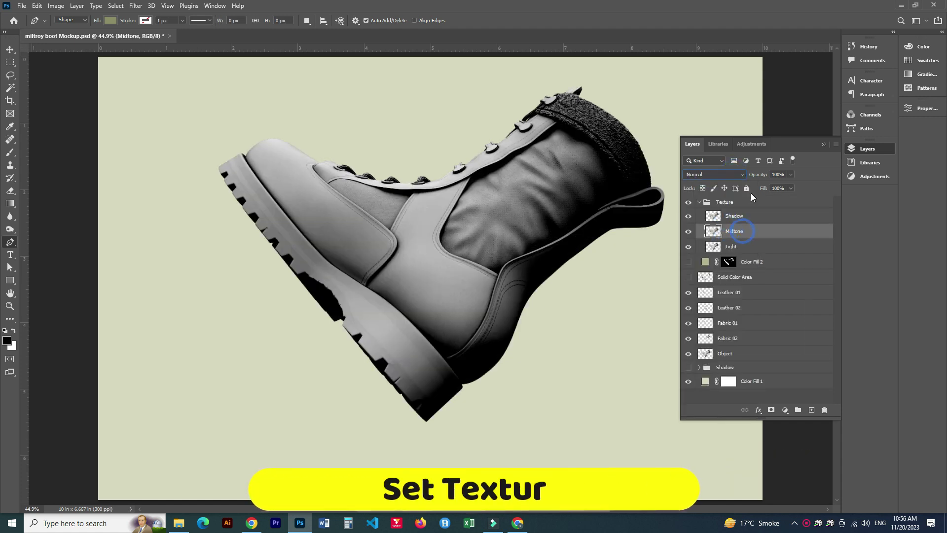
pyautogui.click(714, 174)
pyautogui.click(710, 294)
pyautogui.click(738, 247)
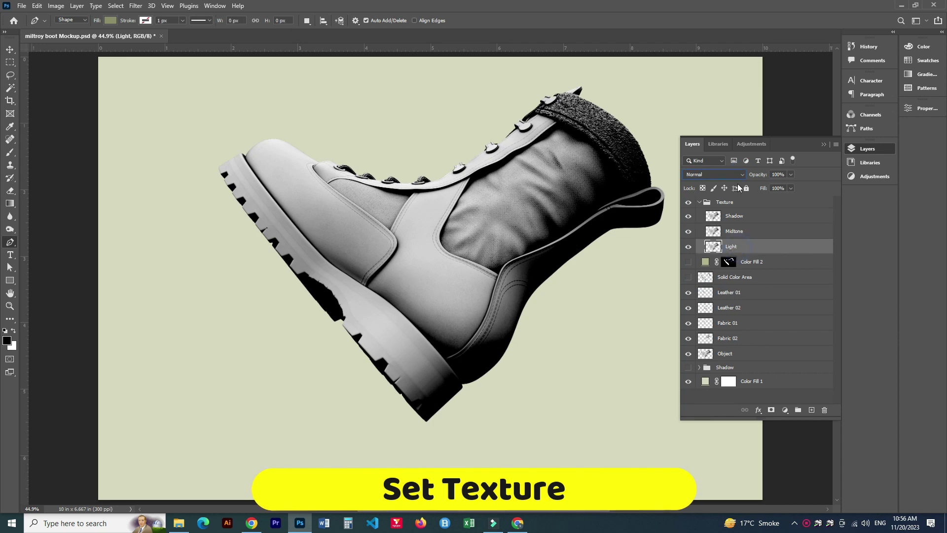
pyautogui.click(736, 175)
pyautogui.click(726, 269)
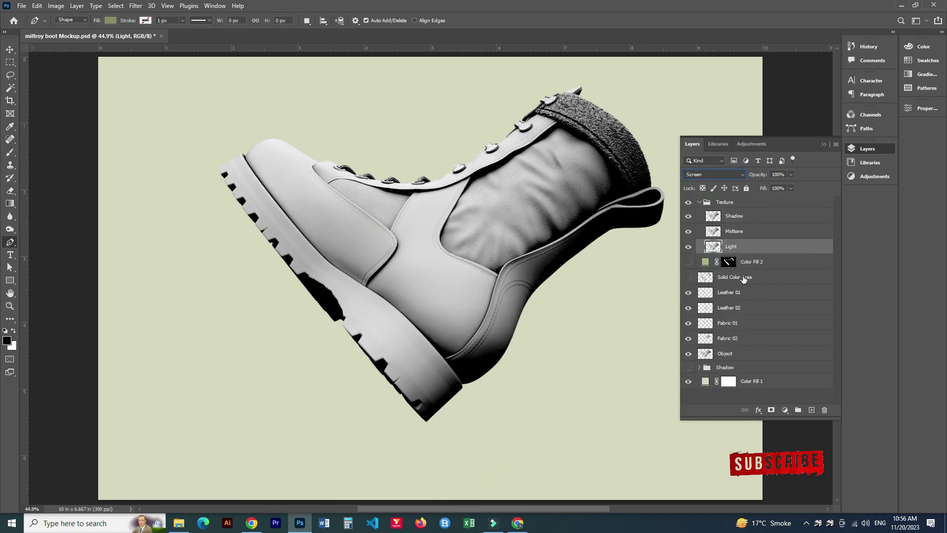
# - Select the Color Fill 2 layer to add a new fill layer above it
pyautogui.click(744, 279)
pyautogui.click(752, 262)
pyautogui.click(785, 411)
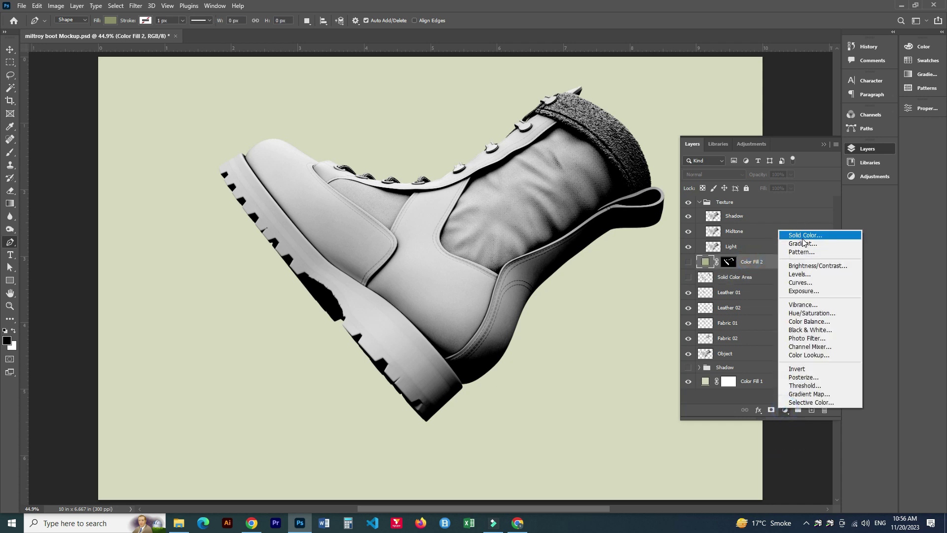
# - Add a Solid Color fill layer set to white #ffffff
pyautogui.click(803, 236)
pyautogui.write('ffffff')
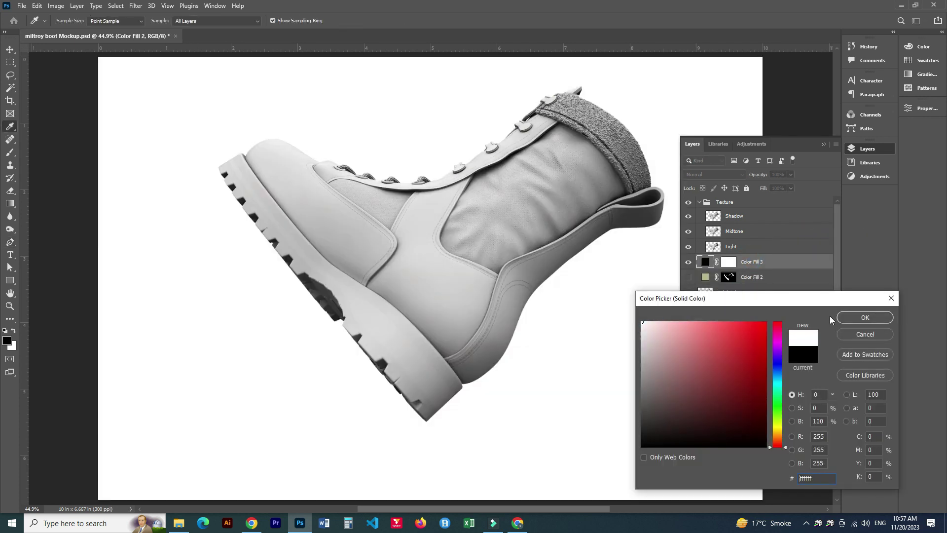
pyautogui.click(866, 318)
# - Replace Color Fill 3's mask with a boot-shaped mask made from the Light layer's outline
pyautogui.press('p')
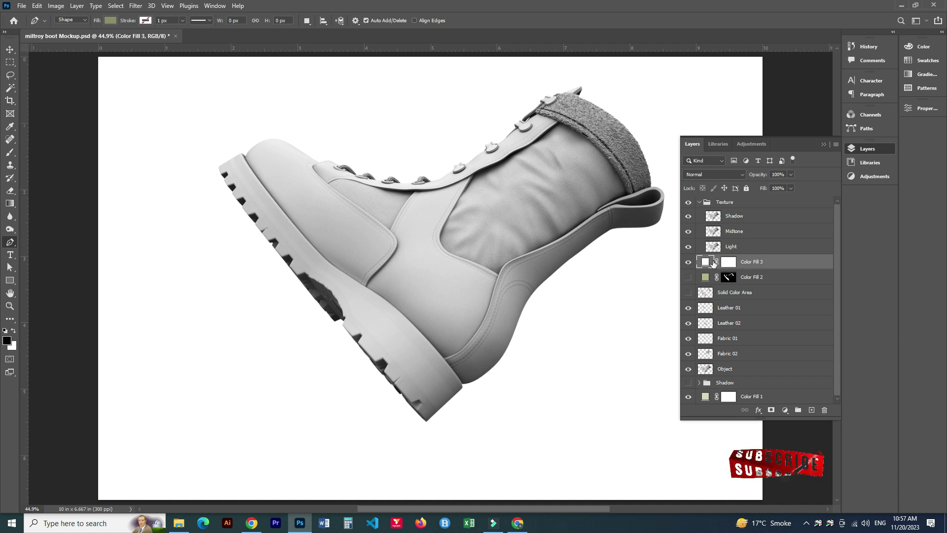
pyautogui.click(712, 249)
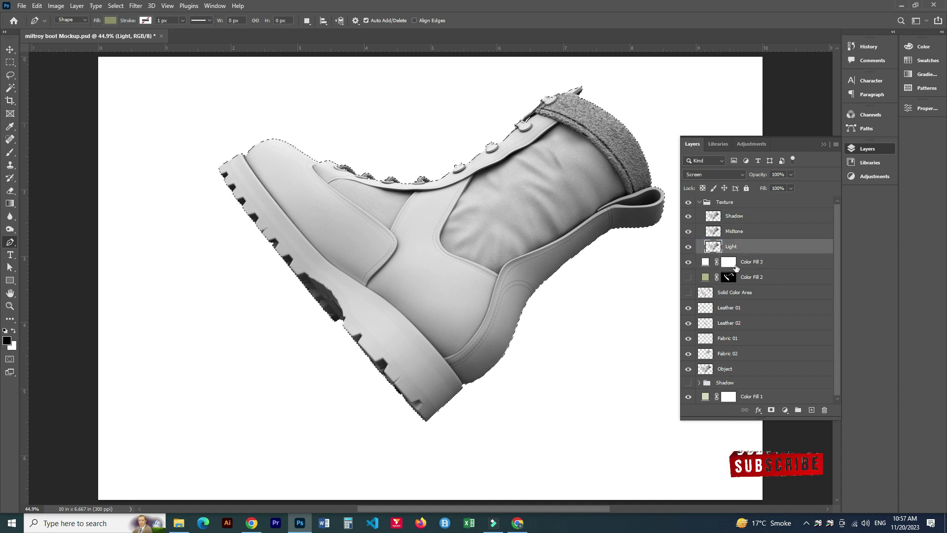
pyautogui.click(771, 410)
pyautogui.moveTo(737, 246); pyautogui.dragTo(732, 267)
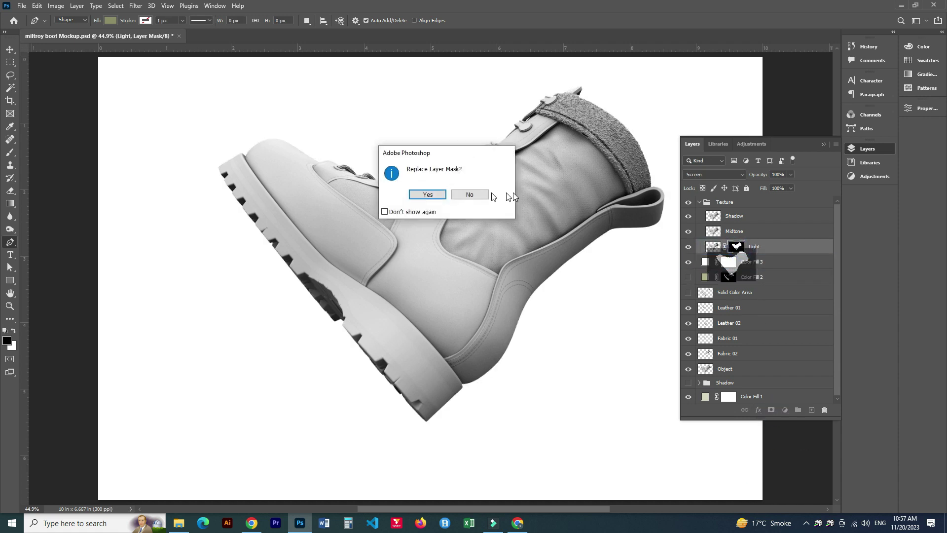
pyautogui.click(433, 195)
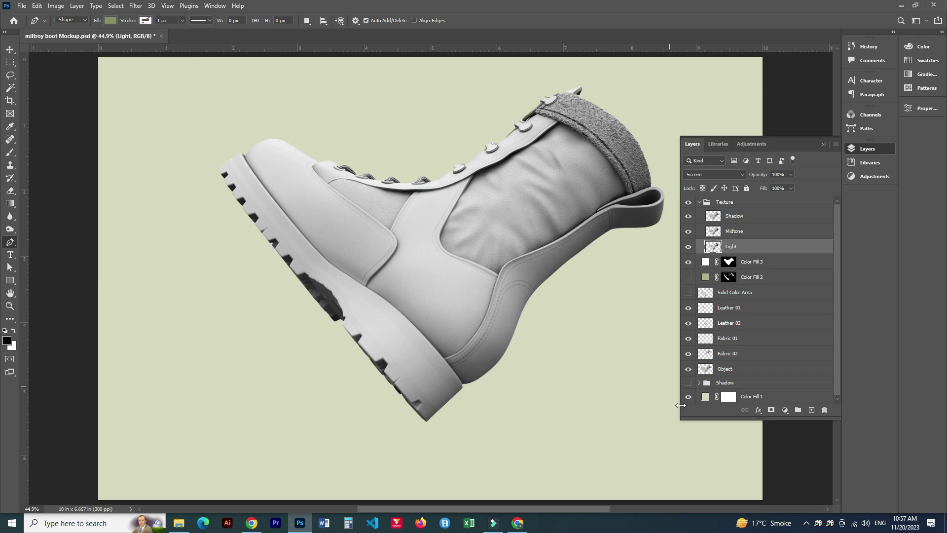
pyautogui.click(688, 396)
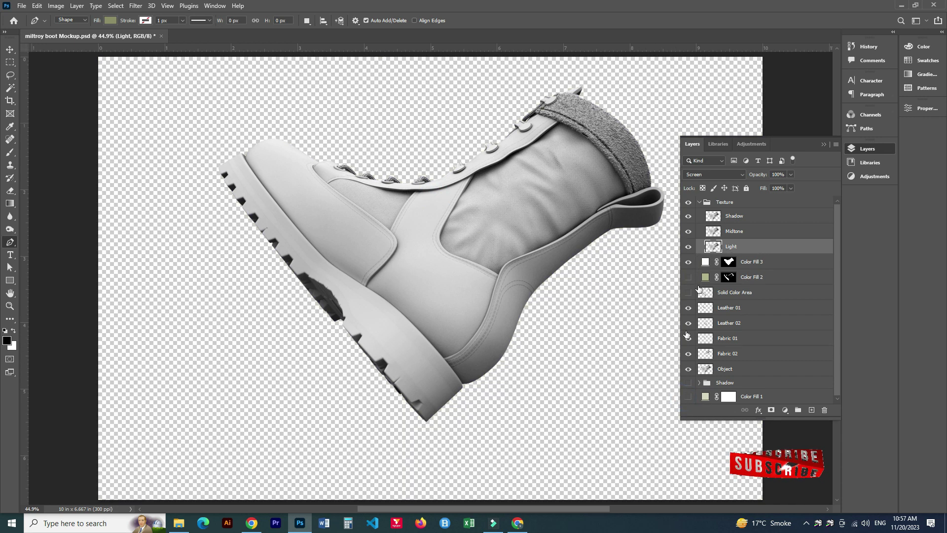
pyautogui.click(689, 396)
# - Apply Levels to Shadow with input white 190 and output black 136, then set Color Fill 3 to #000000
pyautogui.click(739, 218)
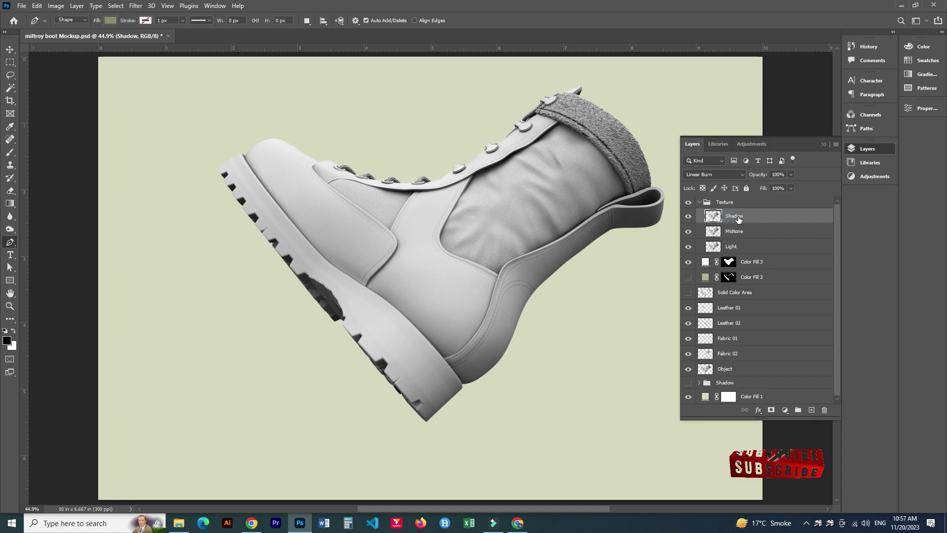
pyautogui.hotkey('ctrl', 'l')
pyautogui.moveTo(749, 201); pyautogui.dragTo(734, 202)
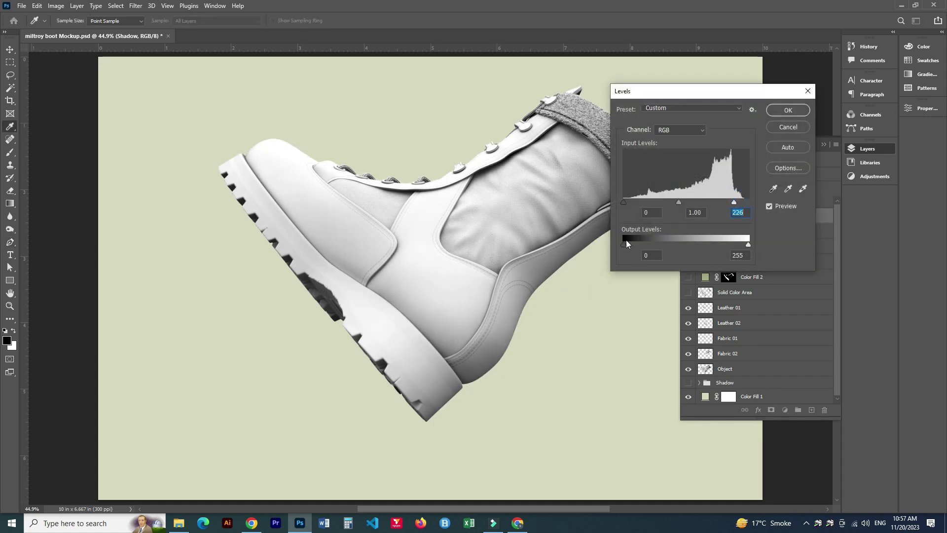
pyautogui.moveTo(629, 245); pyautogui.dragTo(691, 241)
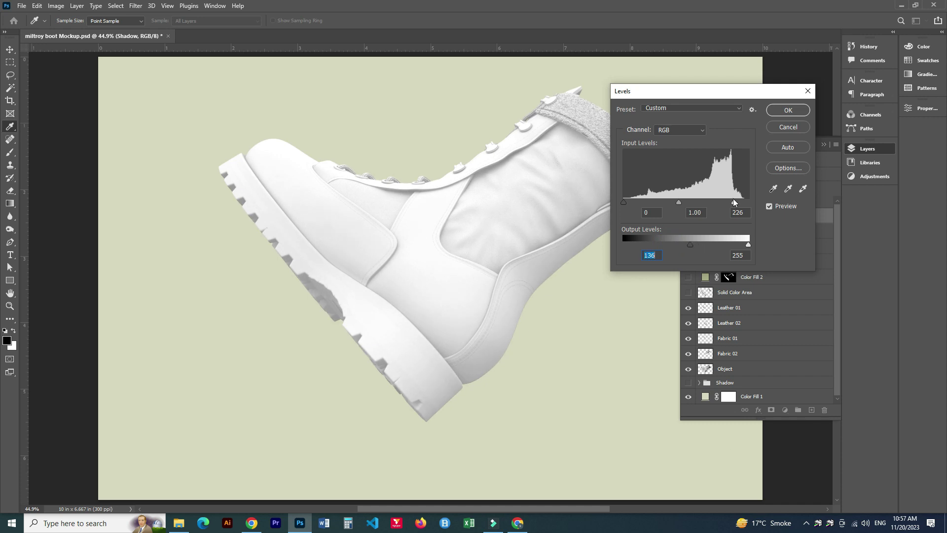
pyautogui.moveTo(733, 202); pyautogui.dragTo(719, 203)
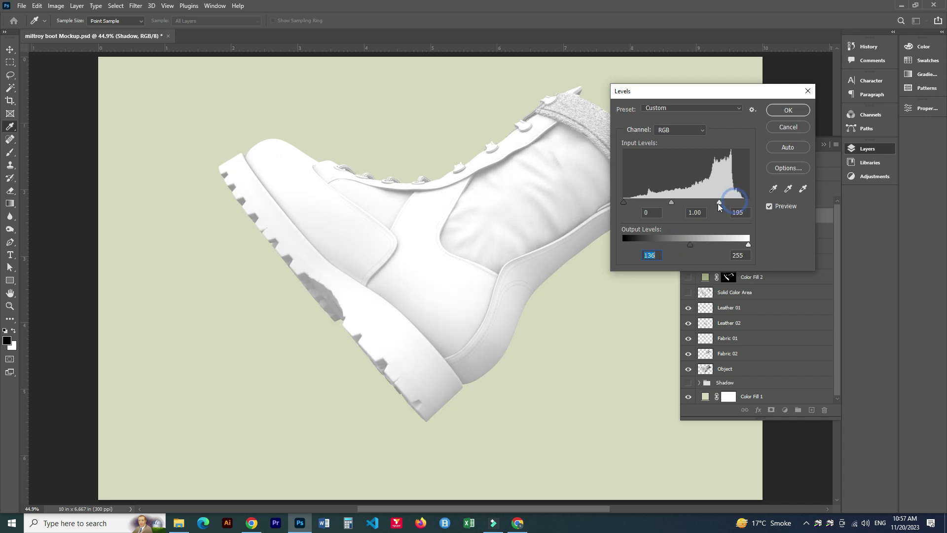
pyautogui.click(788, 110)
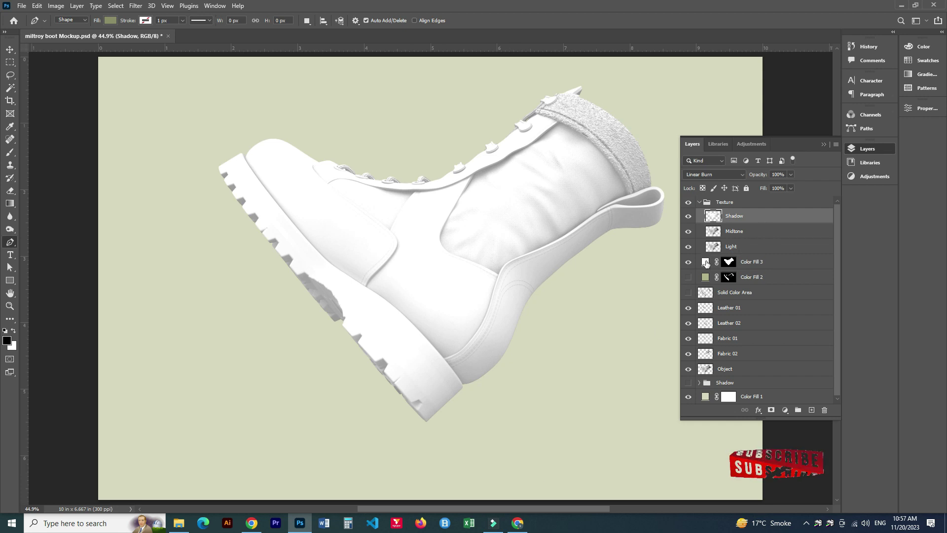
pyautogui.doubleClick(706, 262)
pyautogui.click(642, 445)
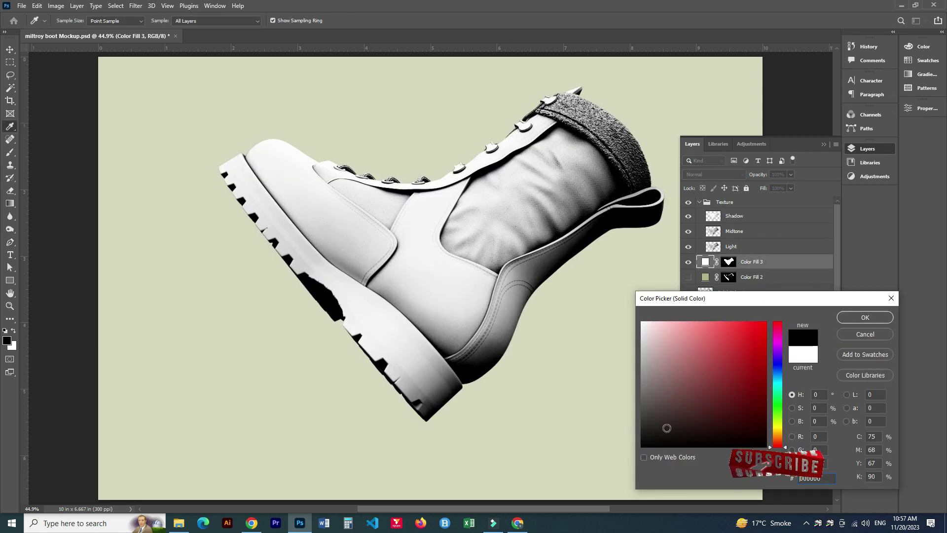
# - Confirm black for Color Fill 3 and lower the Light layer's Levels output white
pyautogui.click(854, 318)
pyautogui.click(766, 247)
pyautogui.hotkey('ctrl', 'l')
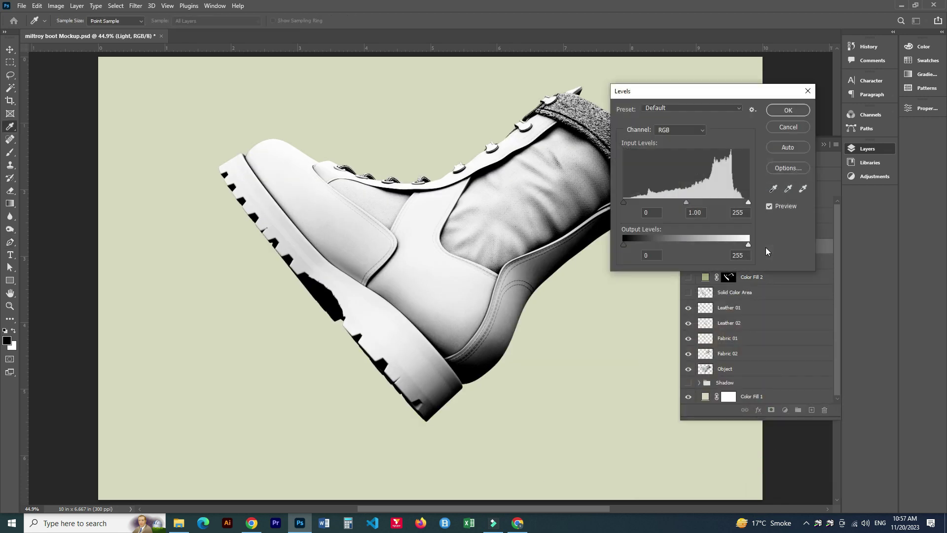
pyautogui.moveTo(748, 245); pyautogui.dragTo(670, 251)
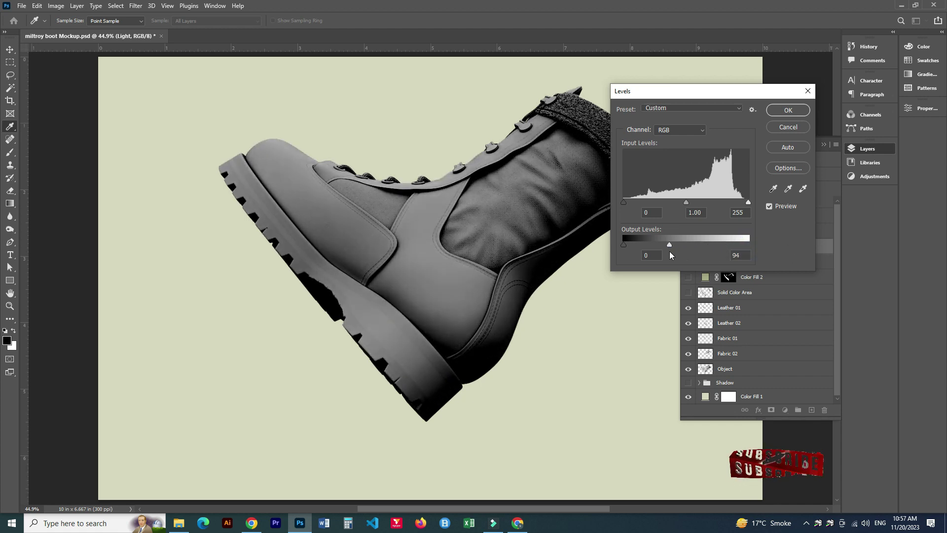
pyautogui.moveTo(686, 201); pyautogui.dragTo(671, 202)
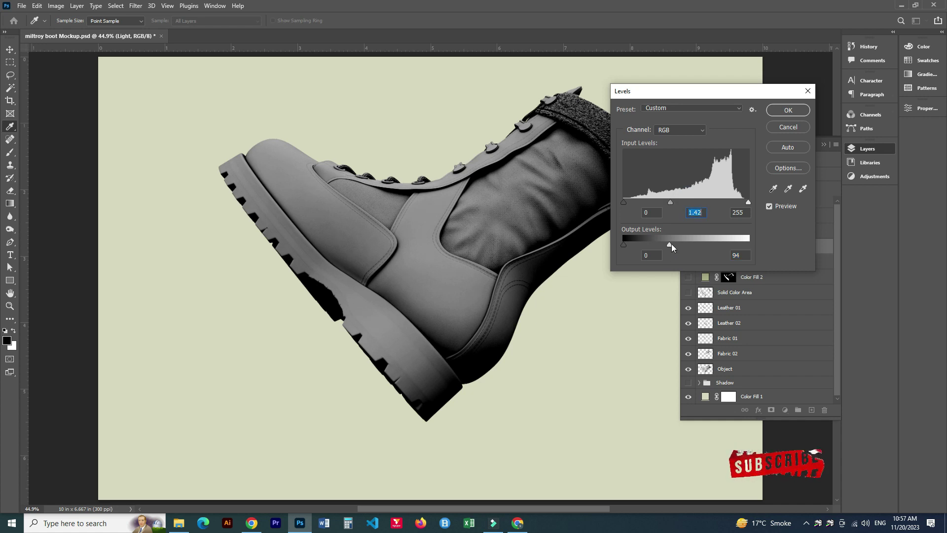
# - Fine-tune the Light layer's Levels output white, input white point and midtones, then apply
pyautogui.moveTo(670, 245); pyautogui.dragTo(653, 245)
pyautogui.moveTo(739, 202); pyautogui.dragTo(727, 203)
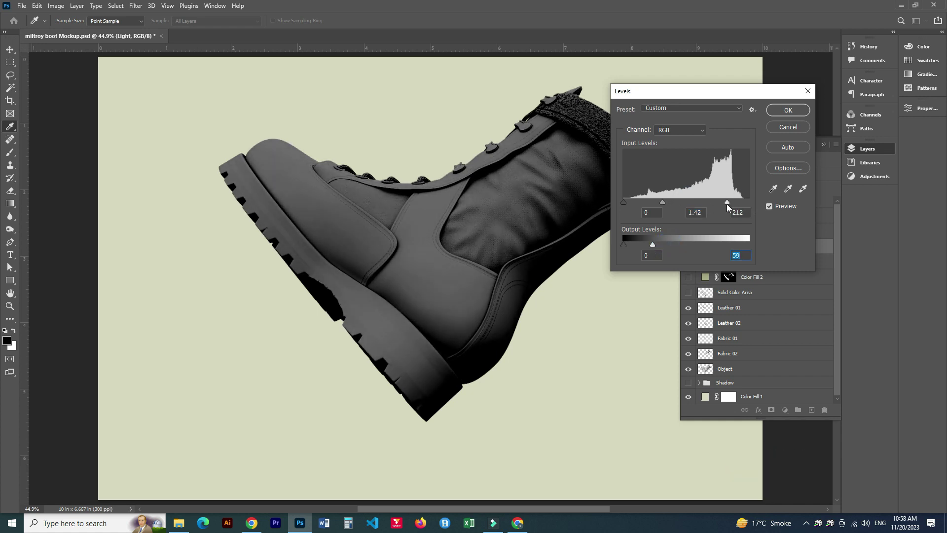
pyautogui.moveTo(661, 201); pyautogui.dragTo(655, 201)
pyautogui.moveTo(650, 244); pyautogui.dragTo(657, 242)
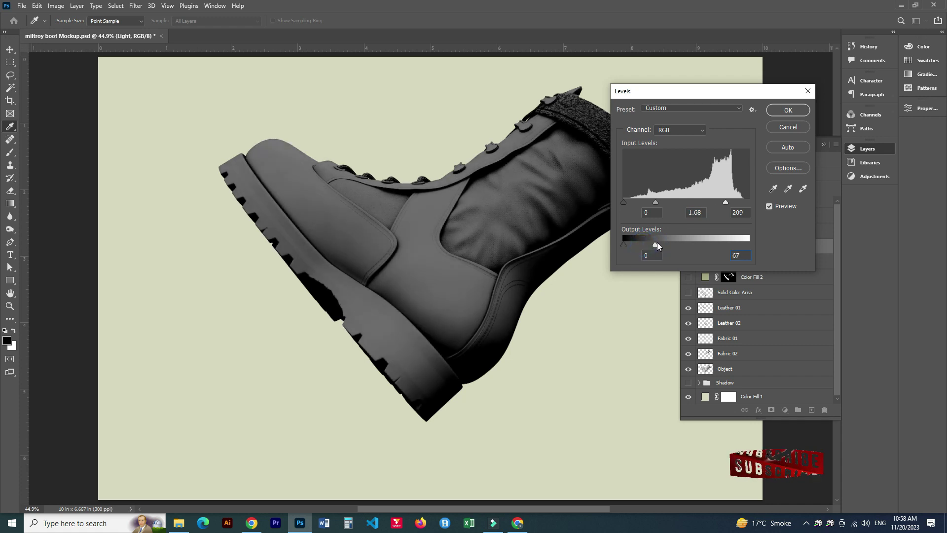
pyautogui.click(788, 110)
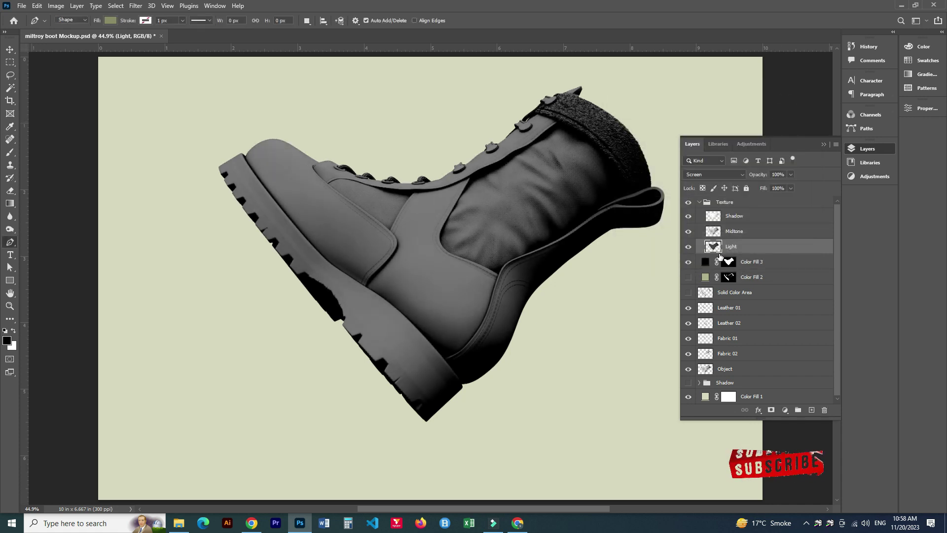
# - Set the Light layer to 80% opacity and the Midtone layer to 10%
pyautogui.press('8')
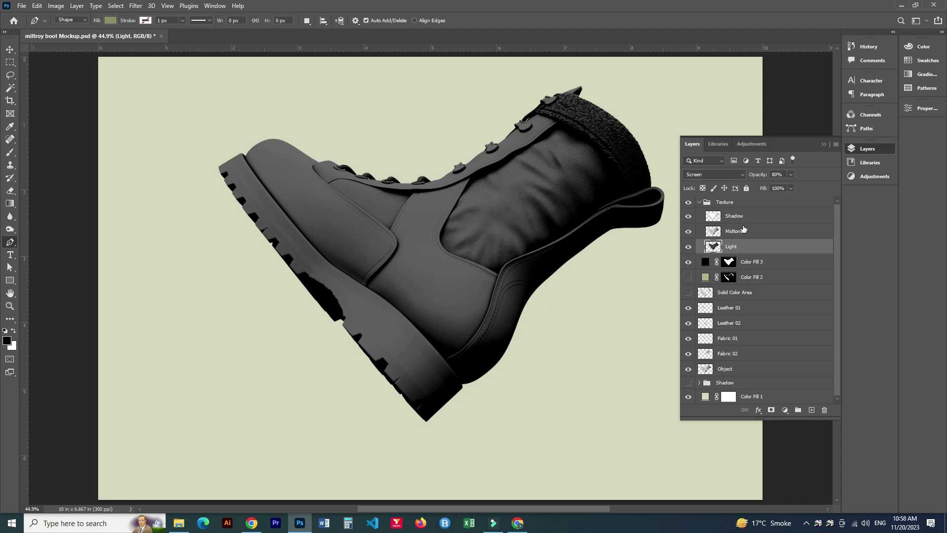
pyautogui.click(735, 216)
pyautogui.click(747, 231)
pyautogui.press('1')
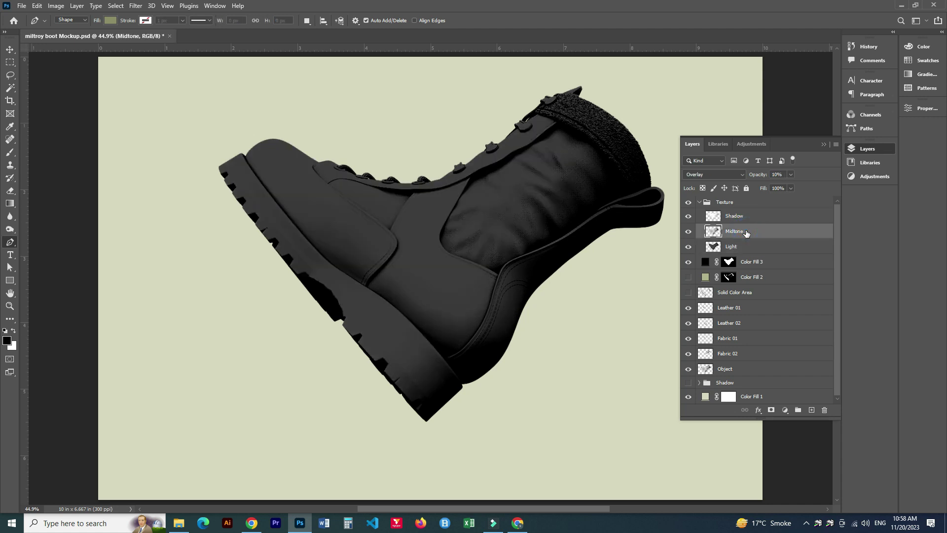
# - Change Color Fill 3 to near-white #e0dfe0, collapse the Texture group, and begin renaming the fill
pyautogui.doubleClick(706, 261)
pyautogui.click(664, 375)
pyautogui.moveTo(669, 370)
pyautogui.mouseDown()
pyautogui.moveTo(766, 322)
pyautogui.moveTo(765, 425)
pyautogui.moveTo(778, 343)
pyautogui.moveTo(642, 322)
pyautogui.mouseUp()
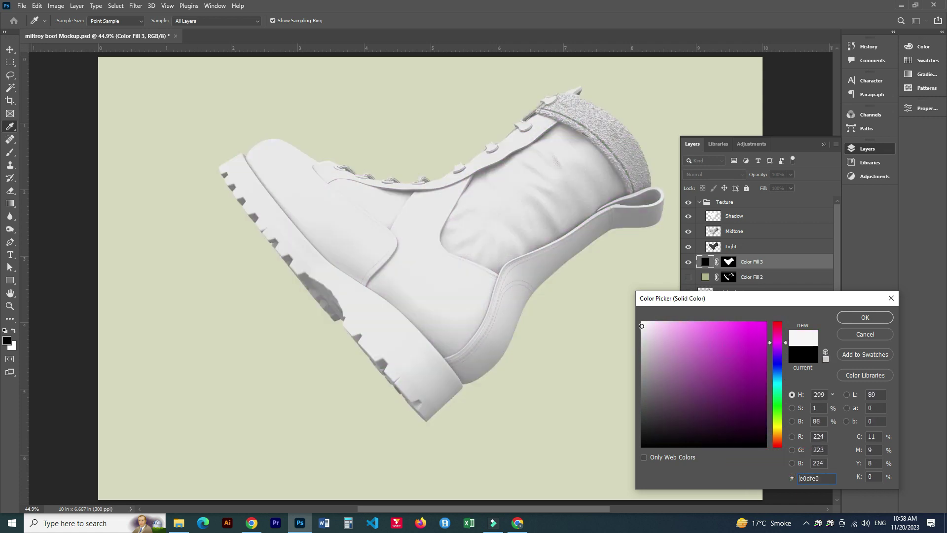
pyautogui.click(866, 317)
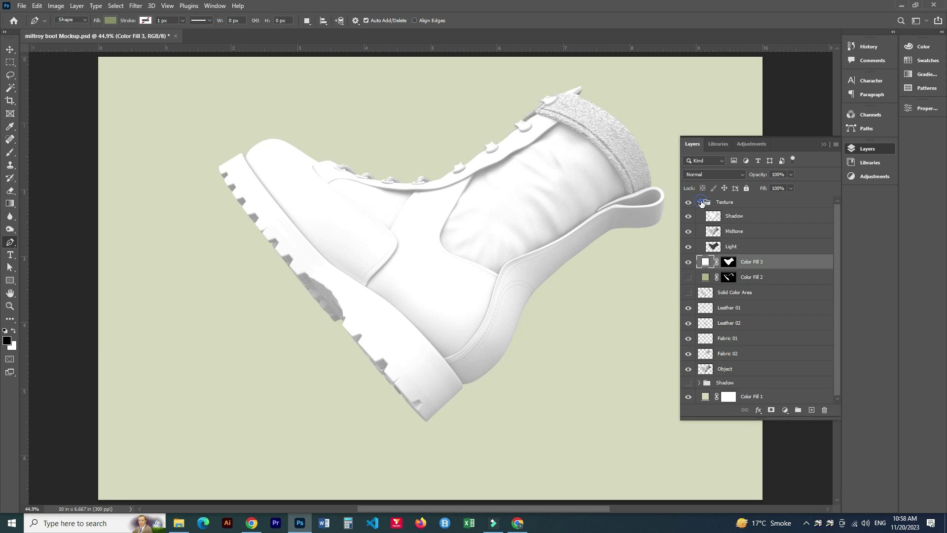
pyautogui.click(700, 202)
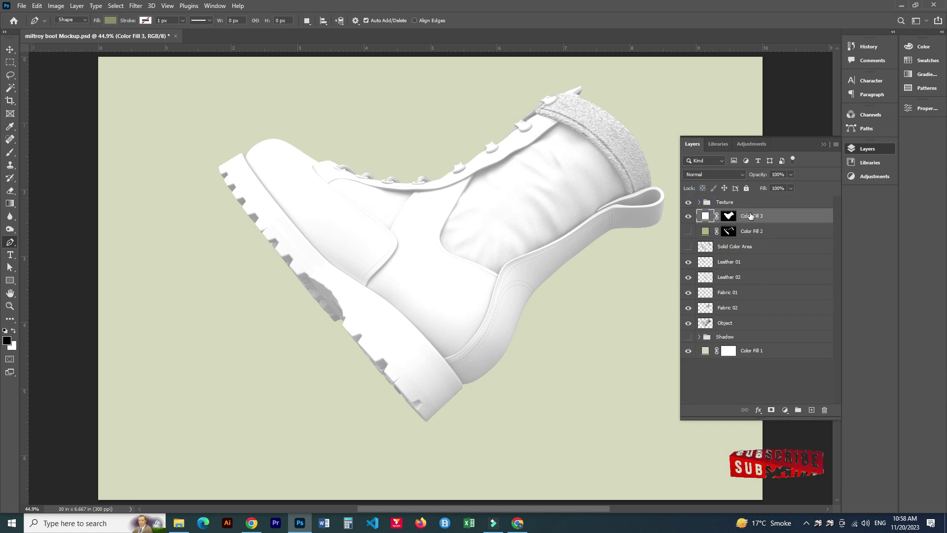
pyautogui.doubleClick(750, 216)
pyautogui.write('Texture Color')
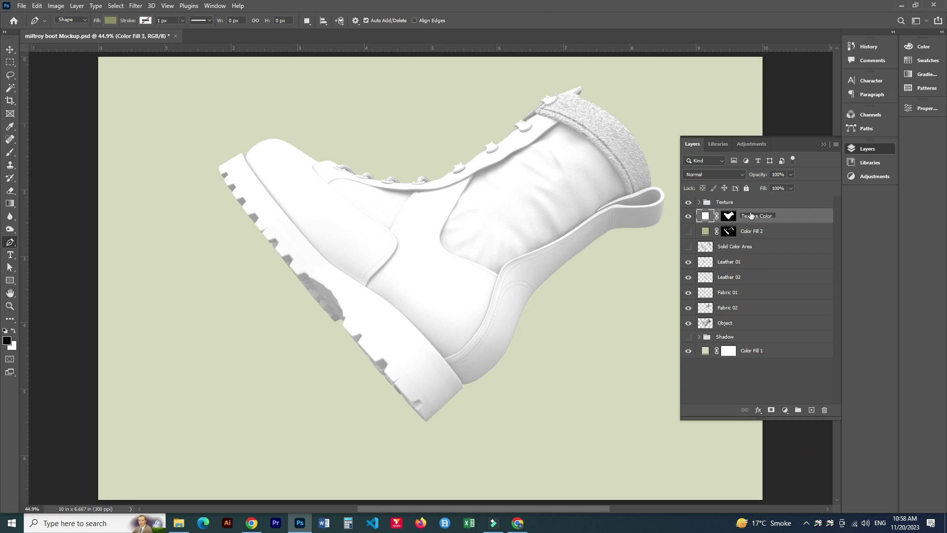
# - Name the fill Texture Color and hide it; show Color Fill 2 renamed Solid Color Area
pyautogui.press('Return')
pyautogui.click(689, 217)
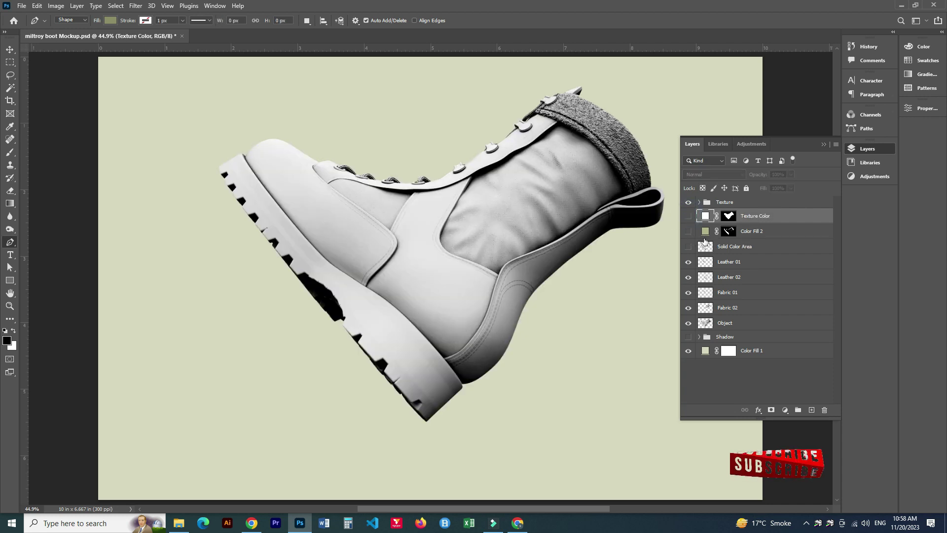
pyautogui.click(689, 231)
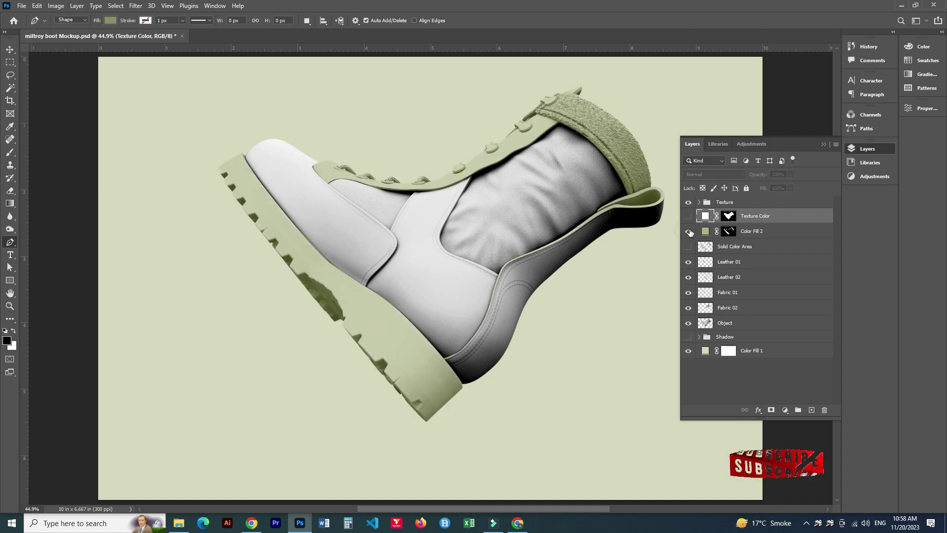
pyautogui.doubleClick(754, 232)
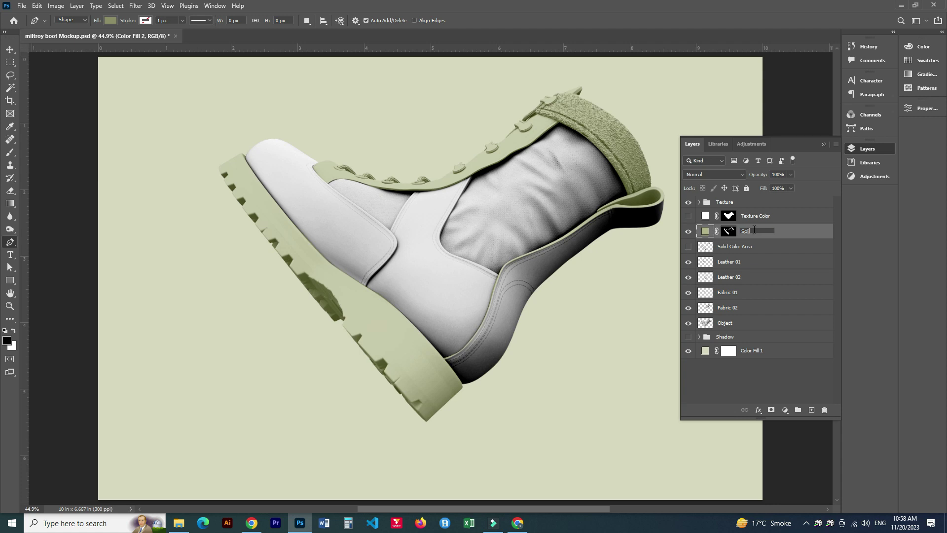
pyautogui.write('Solid Color')
pyautogui.write('Area')
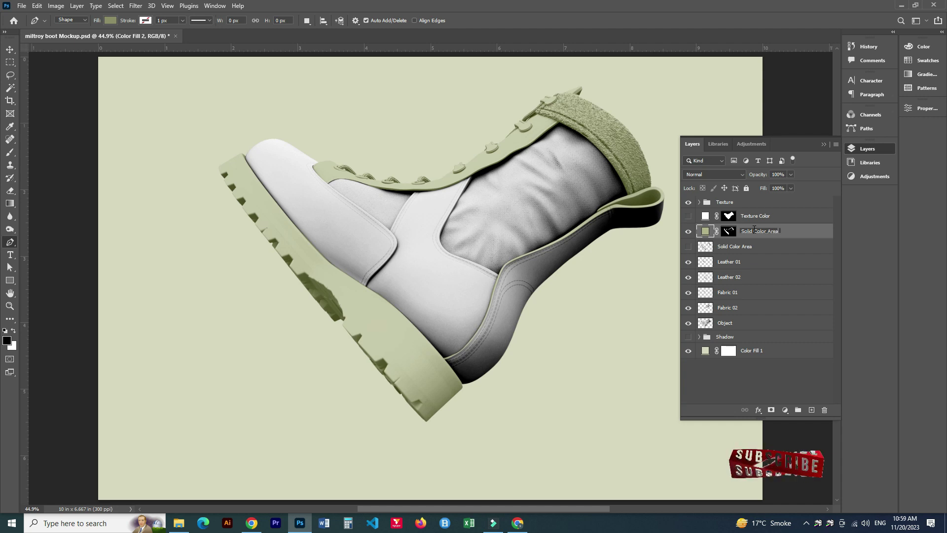
pyautogui.press('Return')
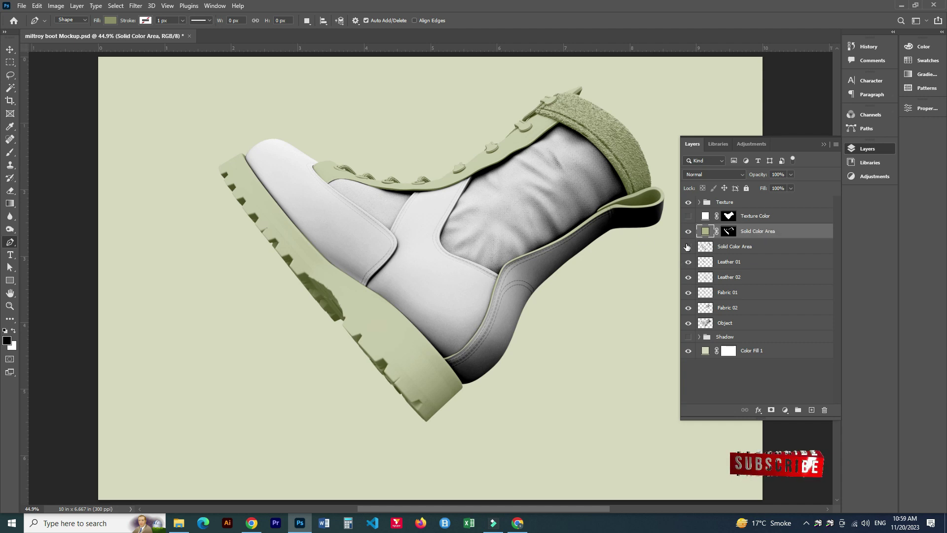
# - Show the layer below and group both Solid Color Area layers into one group
pyautogui.click(721, 249)
pyautogui.click(689, 246)
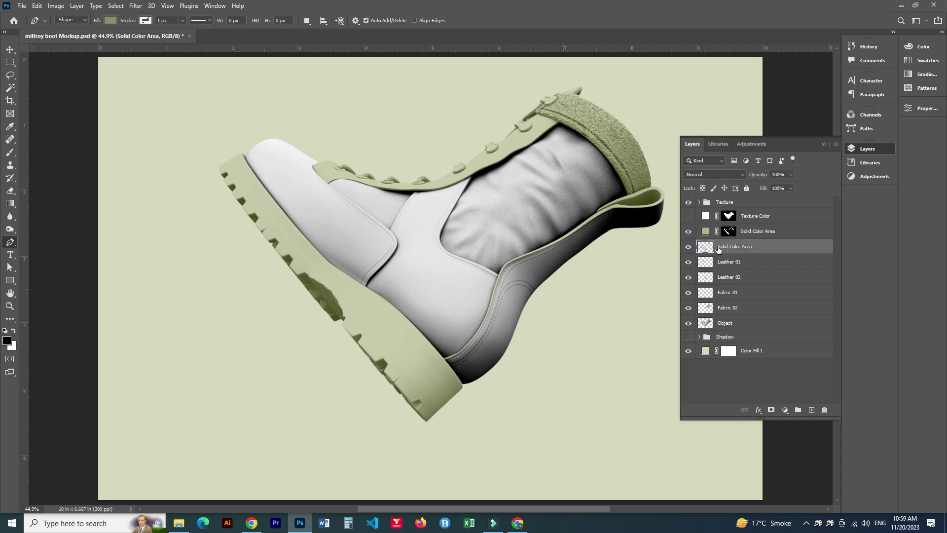
pyautogui.click(753, 235)
pyautogui.keyDown('shift'); pyautogui.click(746, 246); pyautogui.keyUp('shift')
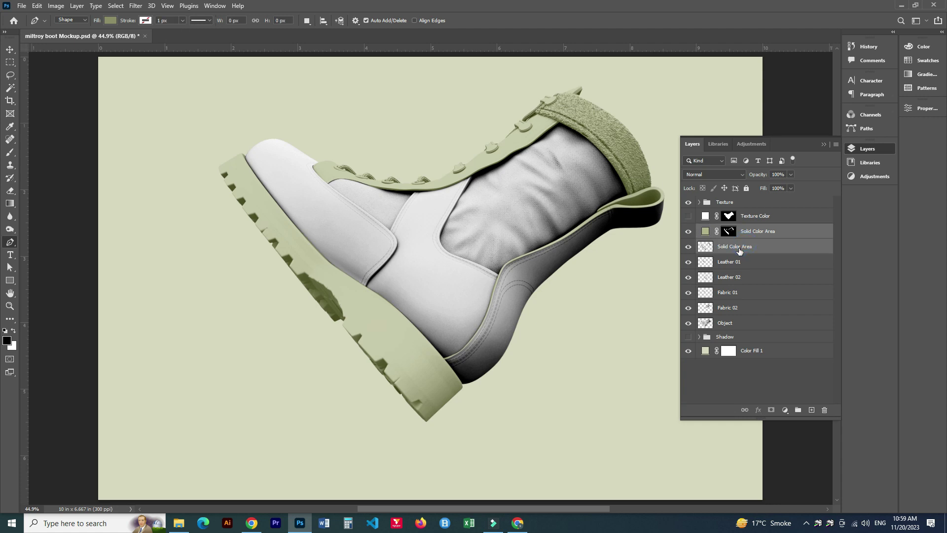
pyautogui.hotkey('ctrl', 'g')
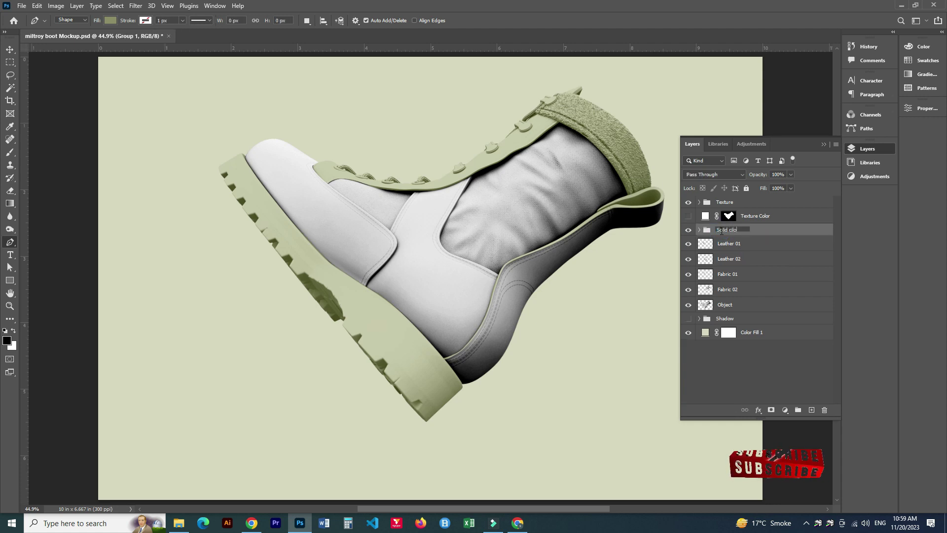
pyautogui.write('Solid clor area')
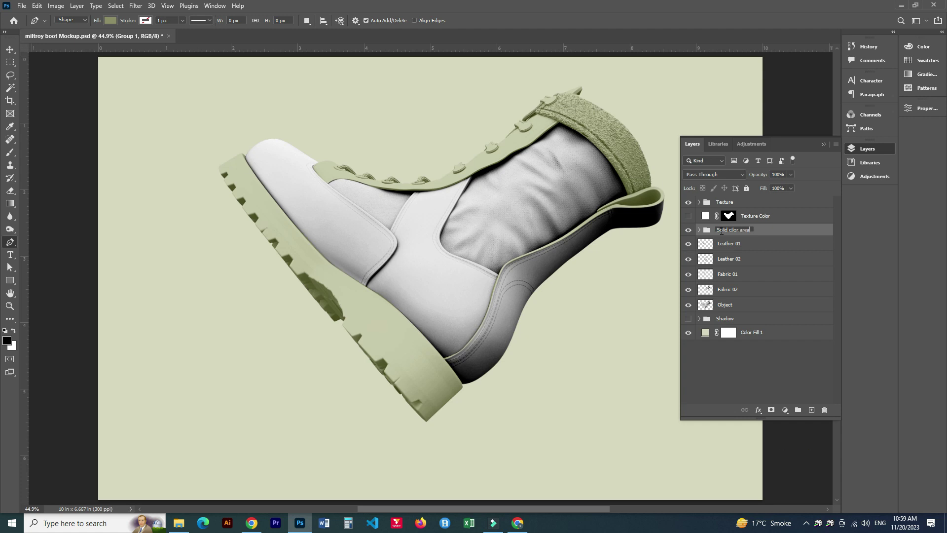
# - Draw a rectangle shape over the boot's front and name it Your Design
pyautogui.click(740, 243)
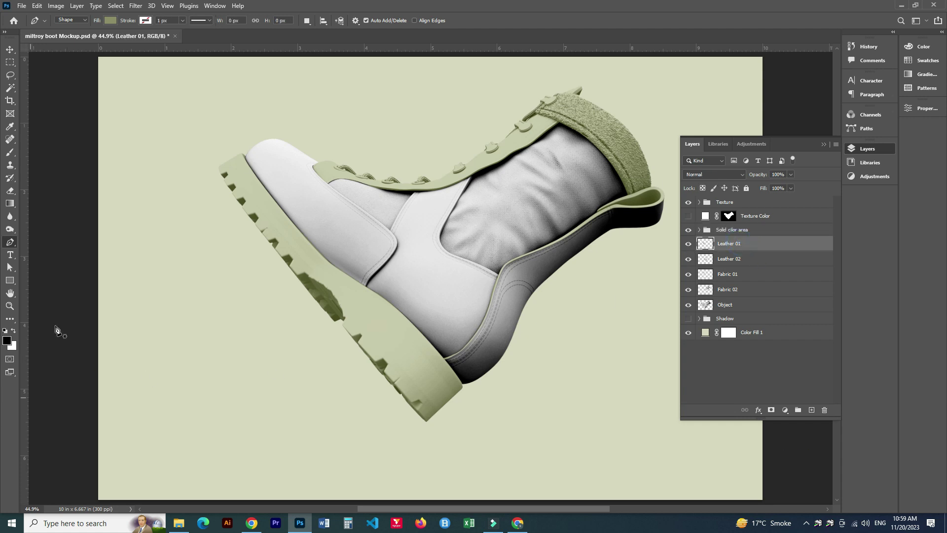
pyautogui.click(11, 280)
pyautogui.moveTo(269, 169); pyautogui.dragTo(389, 417)
pyautogui.press('v')
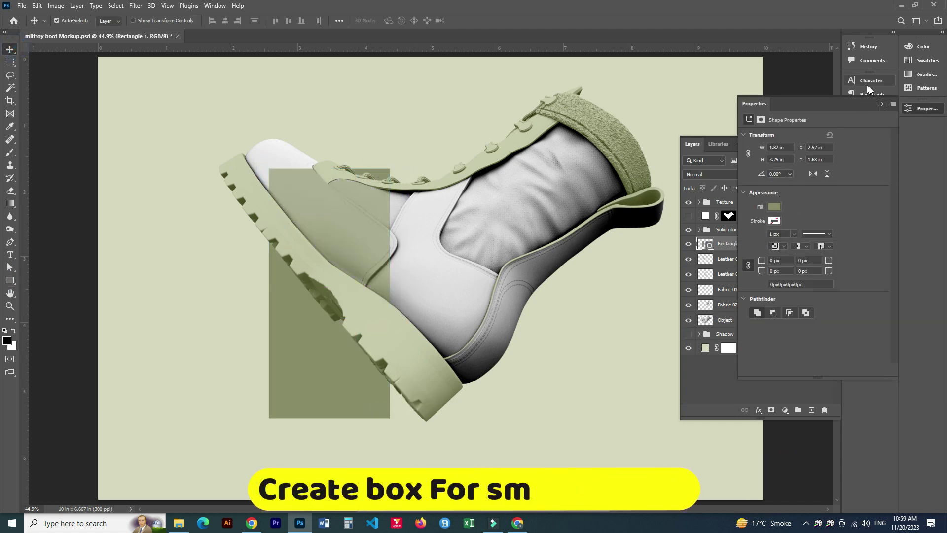
pyautogui.click(881, 104)
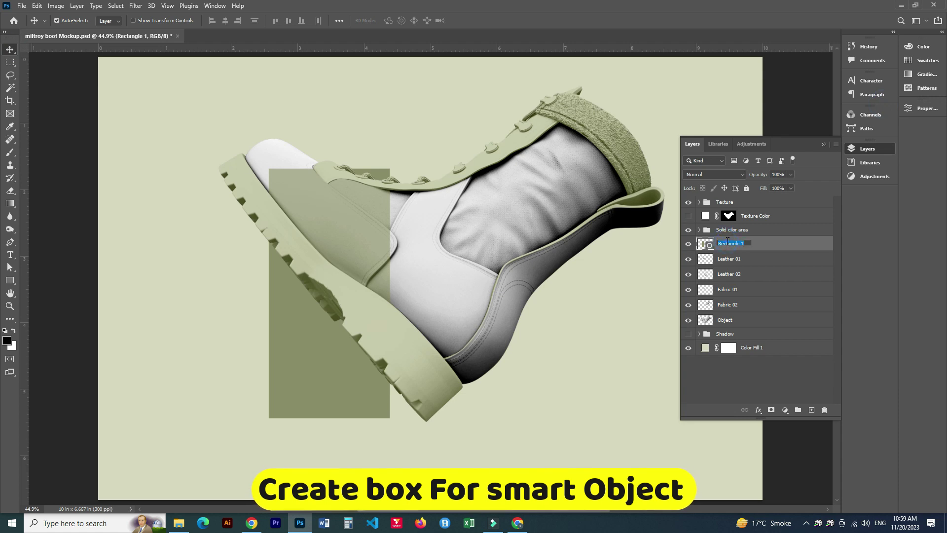
pyautogui.write('our S')
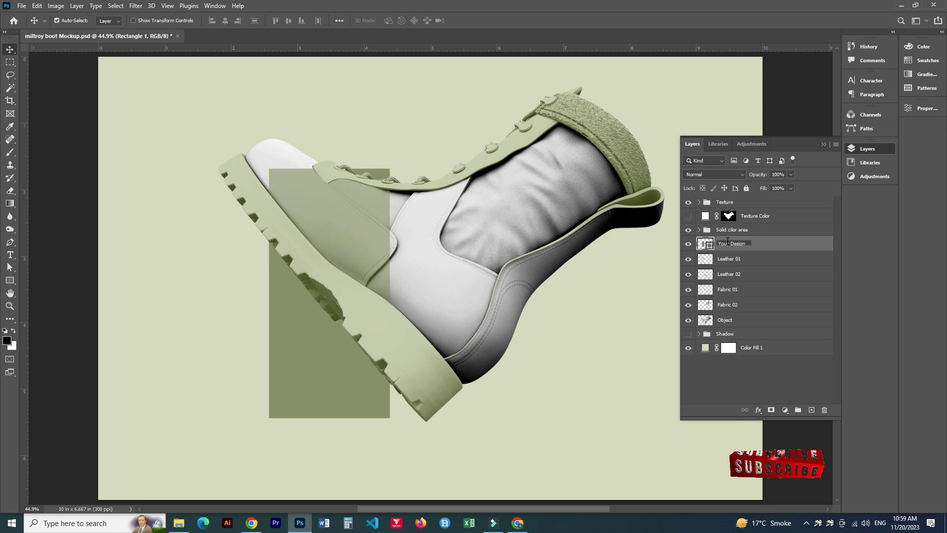
pyautogui.press('Return')
# - Convert Your Design to a smart object at the top, with a copy above Leather 01
pyautogui.rightClick(728, 242)
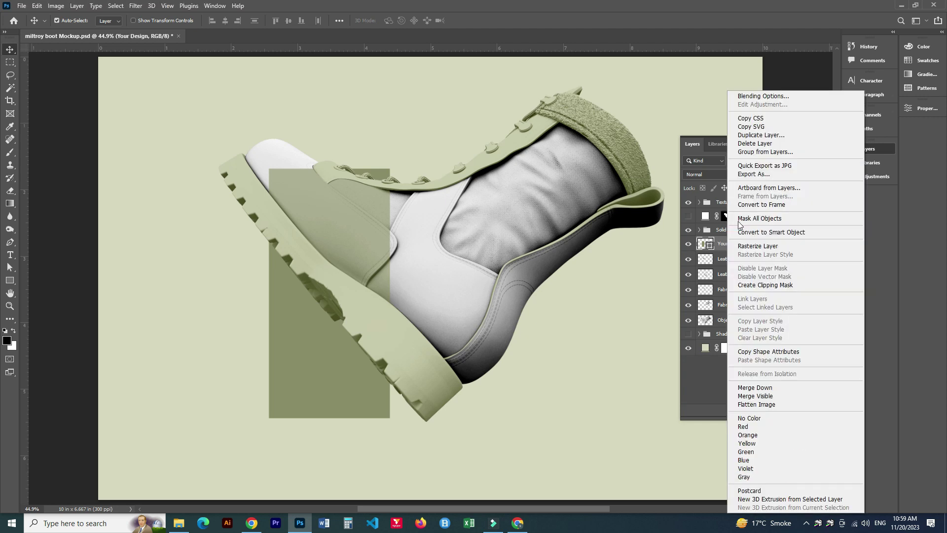
pyautogui.click(785, 233)
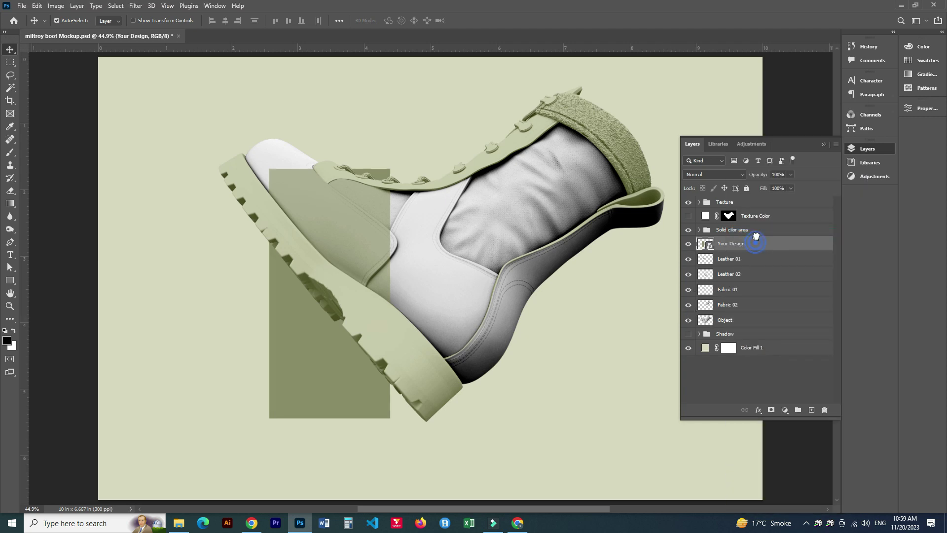
pyautogui.moveTo(756, 237); pyautogui.dragTo(740, 199)
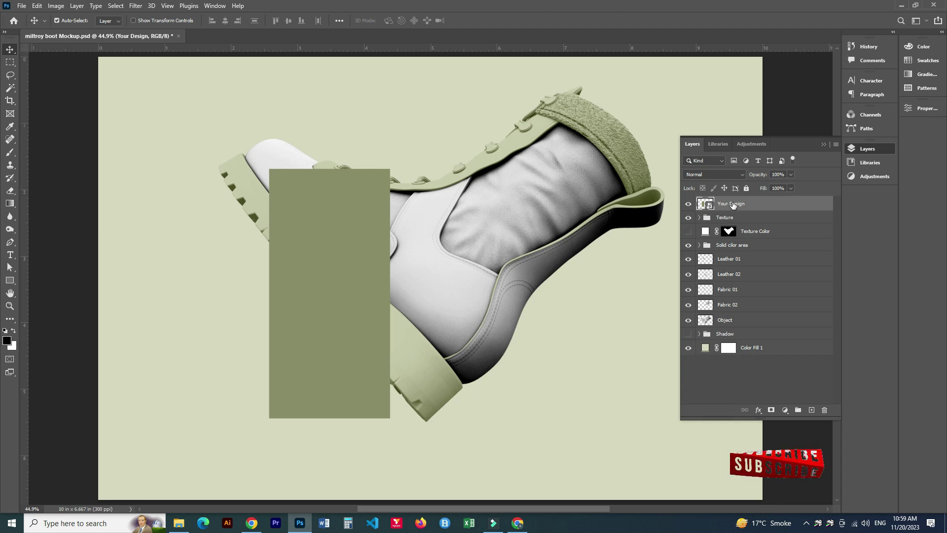
pyautogui.hotkey('ctrl', 'j')
pyautogui.moveTo(733, 205)
pyautogui.mouseDown()
pyautogui.moveTo(760, 270)
pyautogui.moveTo(731, 266)
pyautogui.mouseUp()
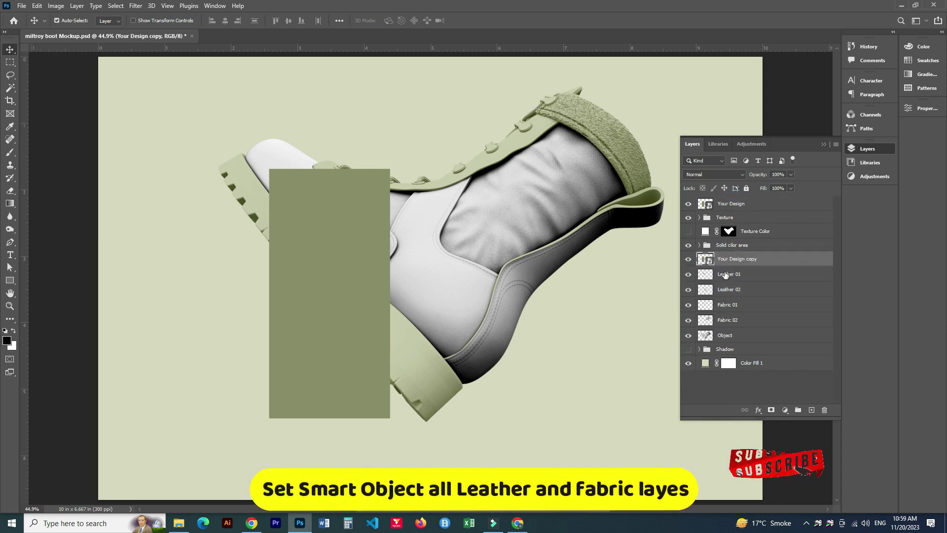
# - Rotate the Your Design rectangle about -37°, then hide it and select the copy
pyautogui.click(733, 275)
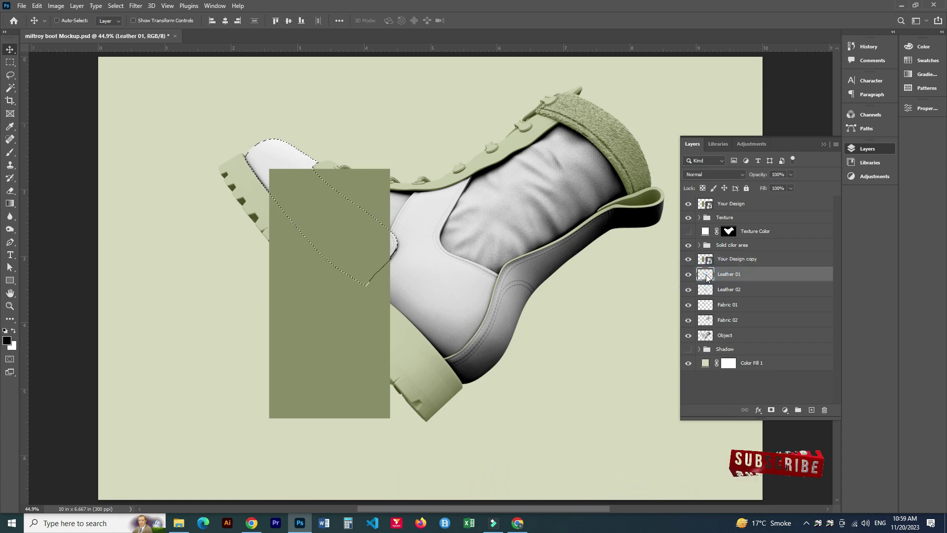
pyautogui.click(329, 335)
pyautogui.hotkey('ctrl', 't')
pyautogui.moveTo(409, 433); pyautogui.dragTo(455, 352)
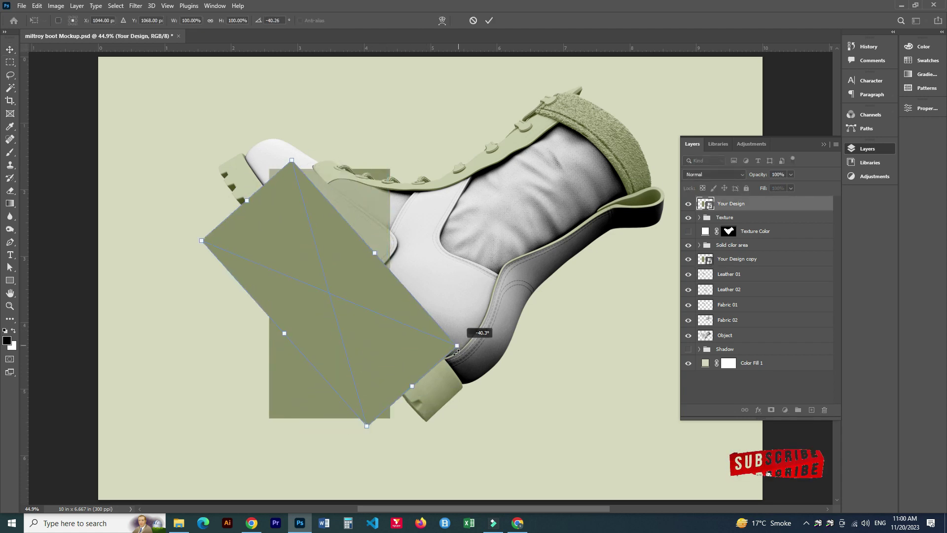
pyautogui.click(689, 204)
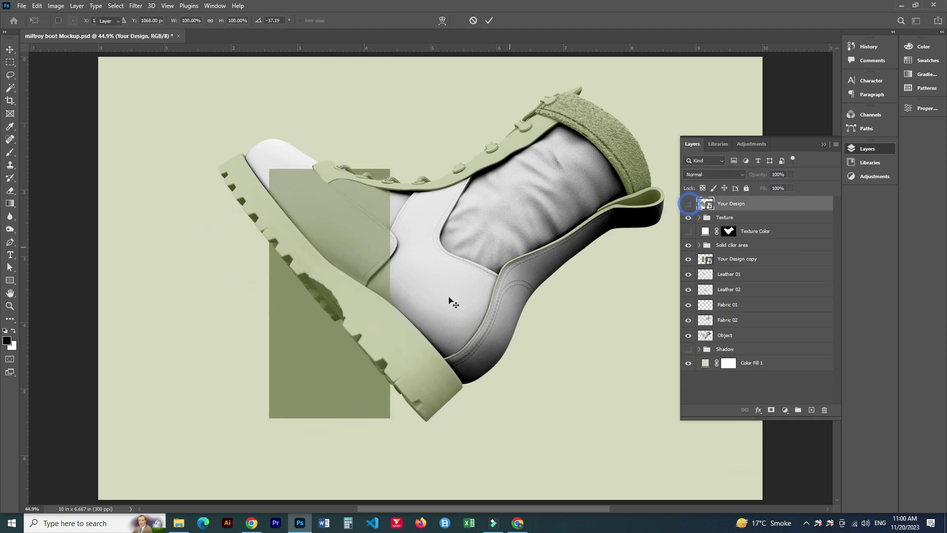
pyautogui.click(753, 261)
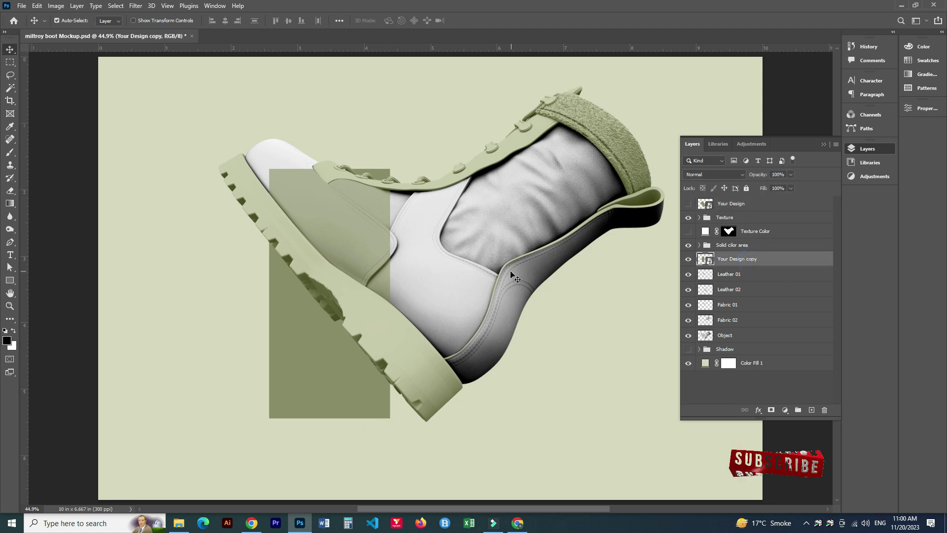
pyautogui.press('ctrl')
pyautogui.click(688, 203)
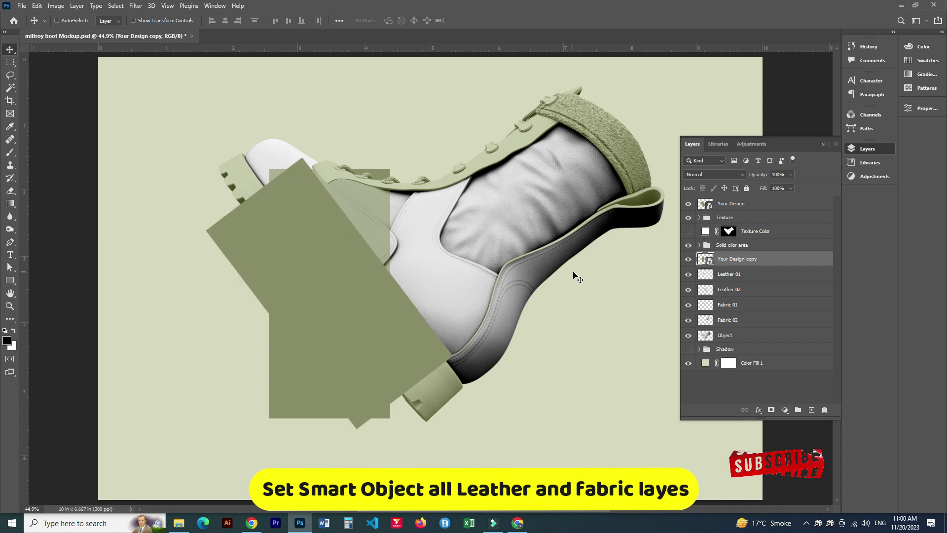
pyautogui.click(689, 203)
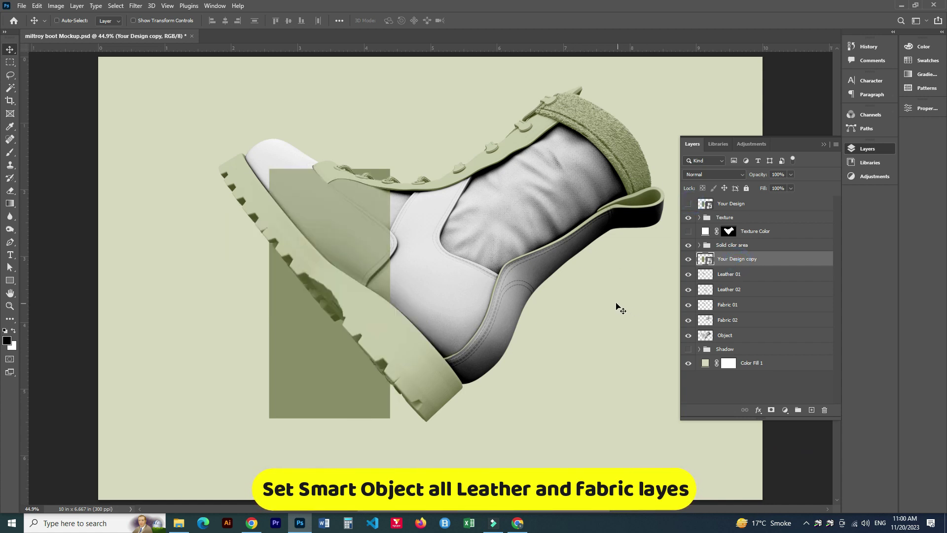
# - Rotate the copy about -35°, fit it over the toe, and mask it to Leather 01
pyautogui.hotkey('ctrl', 't')
pyautogui.moveTo(401, 440); pyautogui.dragTo(473, 372)
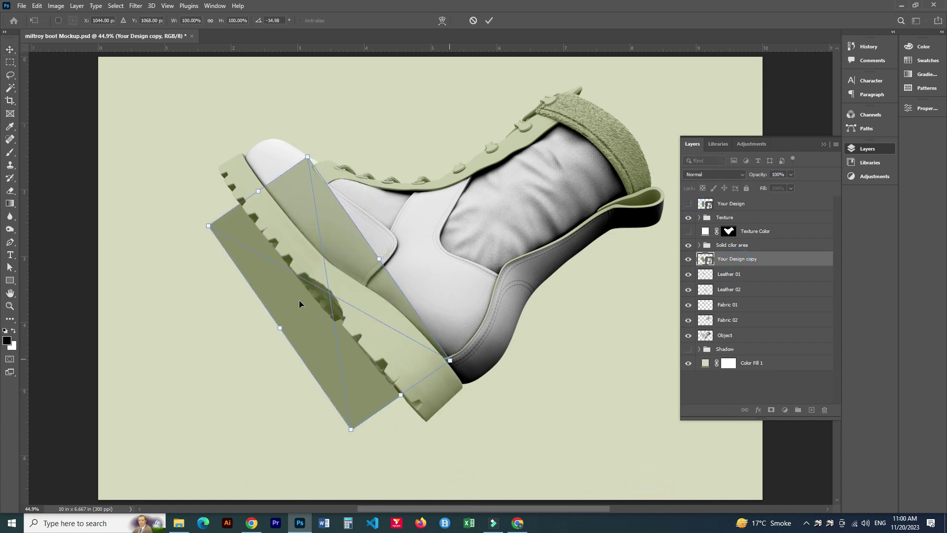
pyautogui.moveTo(328, 296); pyautogui.dragTo(318, 229)
pyautogui.moveTo(440, 294)
pyautogui.mouseDown()
pyautogui.moveTo(412, 276)
pyautogui.moveTo(444, 251)
pyautogui.mouseUp()
pyautogui.moveTo(391, 274); pyautogui.dragTo(384, 270)
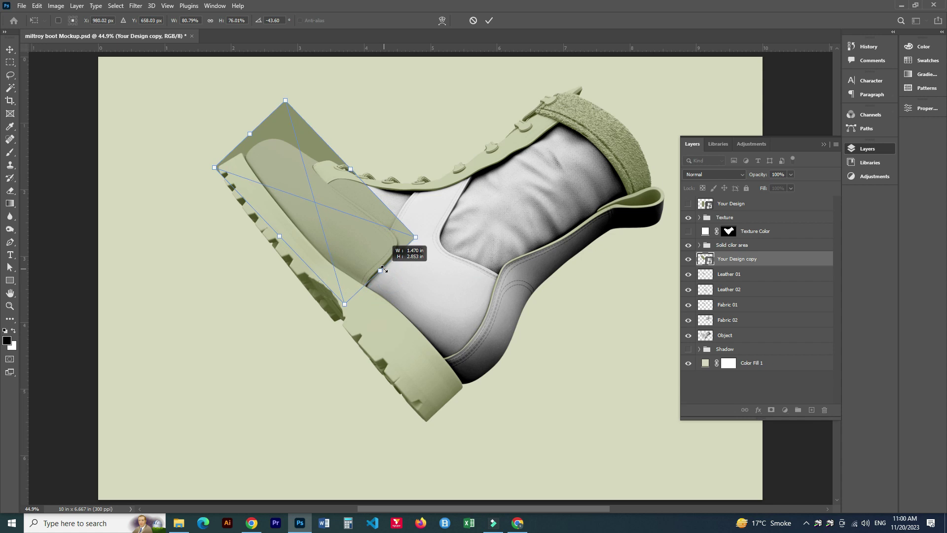
pyautogui.moveTo(327, 224); pyautogui.dragTo(334, 228)
pyautogui.moveTo(383, 273); pyautogui.dragTo(380, 271)
pyautogui.moveTo(286, 240); pyautogui.dragTo(295, 231)
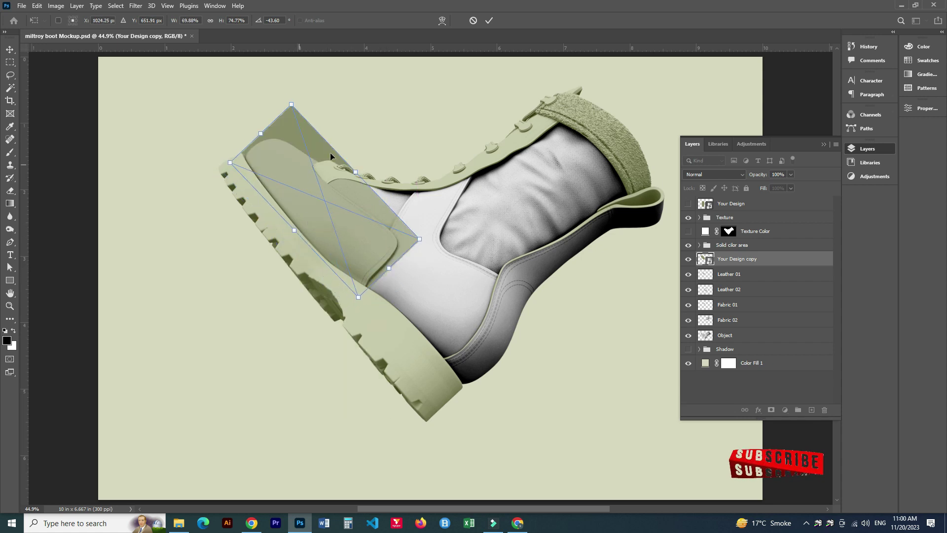
pyautogui.moveTo(355, 172); pyautogui.dragTo(344, 182)
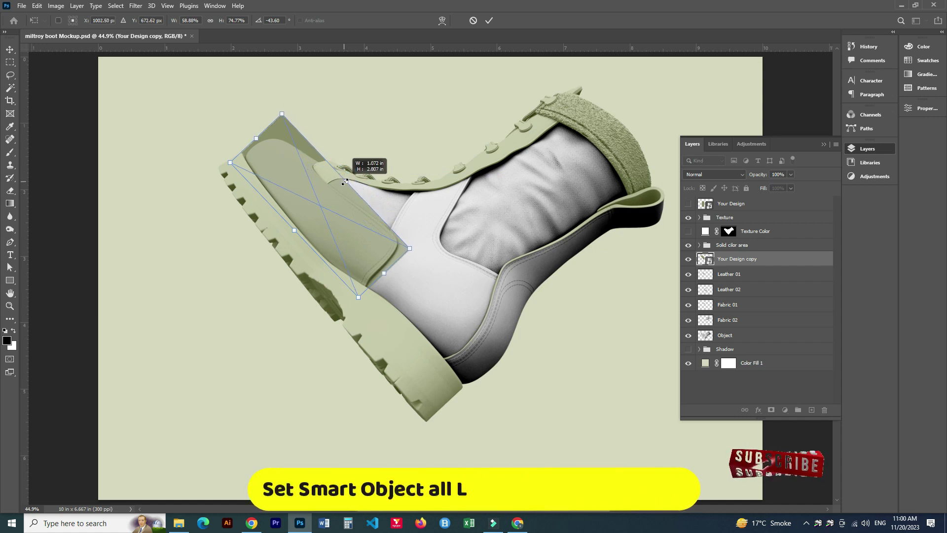
pyautogui.press('Return')
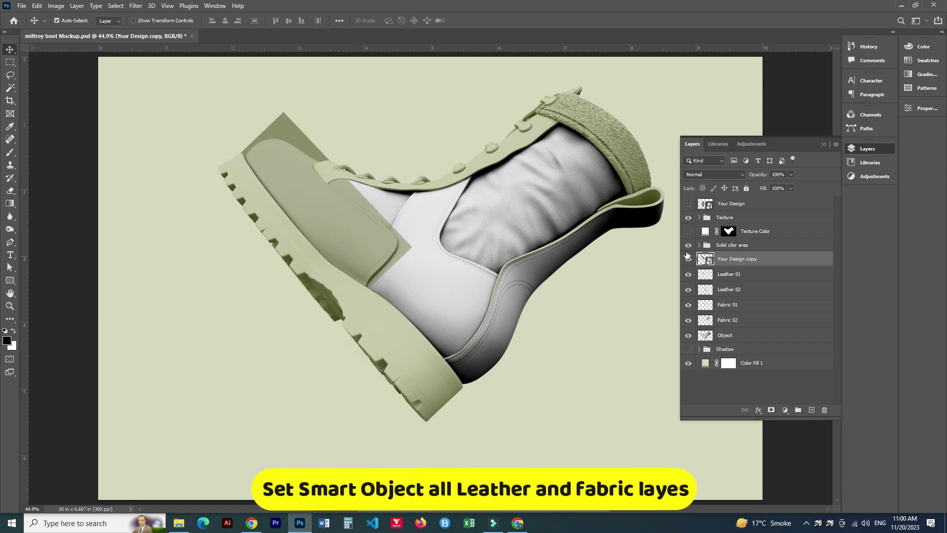
pyautogui.keyDown('ctrl'); pyautogui.click(705, 275); pyautogui.keyUp('ctrl')
pyautogui.click(771, 410)
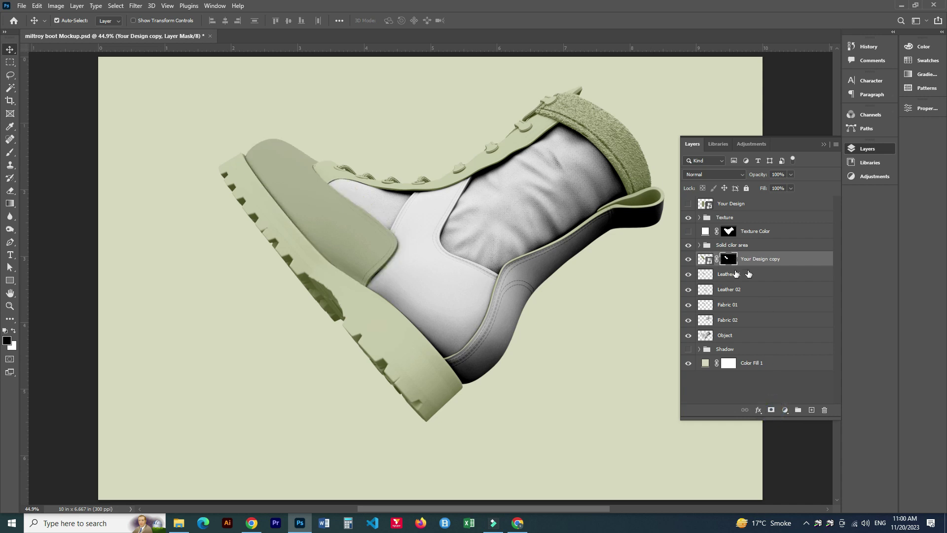
# - Open the design smart object's contents and bring in the camouflage image file
pyautogui.doubleClick(710, 259)
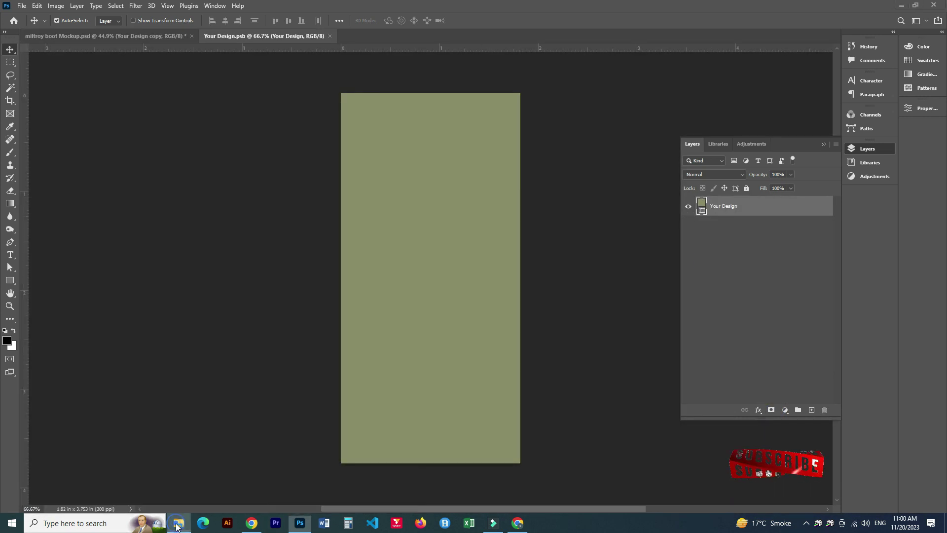
pyautogui.click(179, 523)
pyautogui.doubleClick(176, 158)
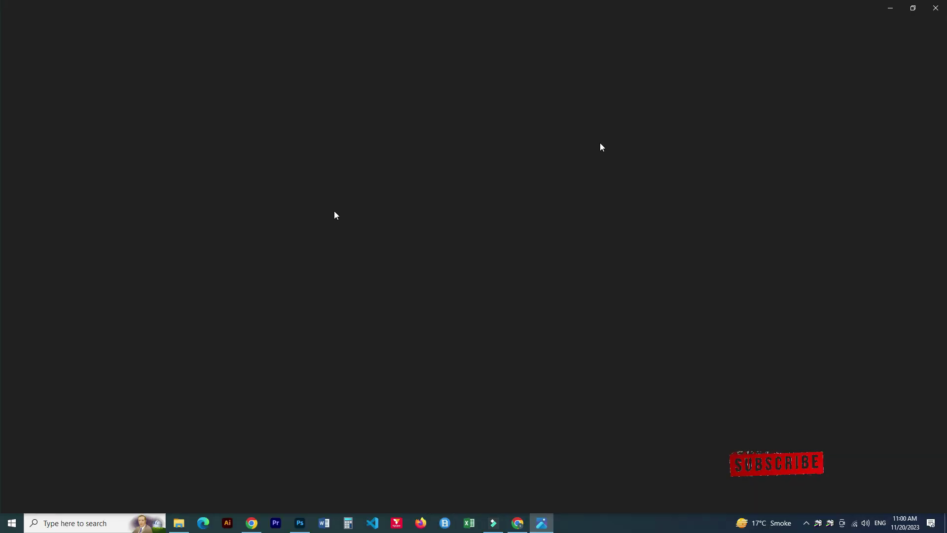
pyautogui.click(936, 8)
pyautogui.moveTo(99, 143); pyautogui.dragTo(317, 500)
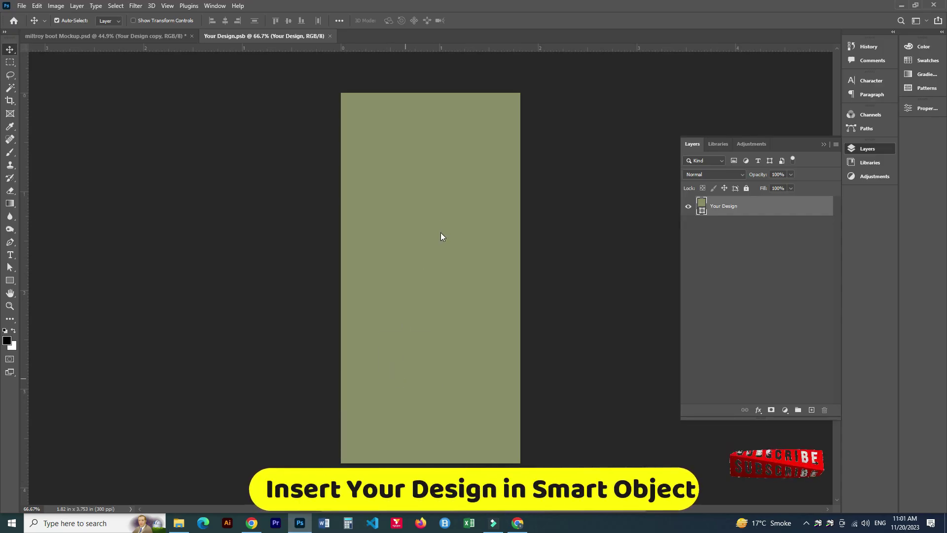
# - Scale the camouflage to fill the canvas, save the contents, and return to the mockup
pyautogui.moveTo(344, 453); pyautogui.dragTo(440, 232)
pyautogui.moveTo(430, 198); pyautogui.dragTo(454, 93)
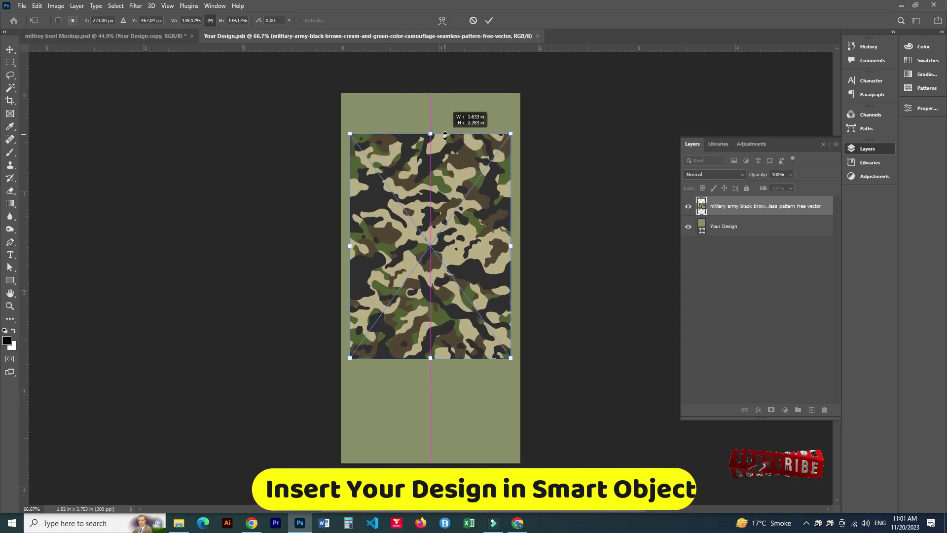
pyautogui.moveTo(430, 357); pyautogui.dragTo(430, 462)
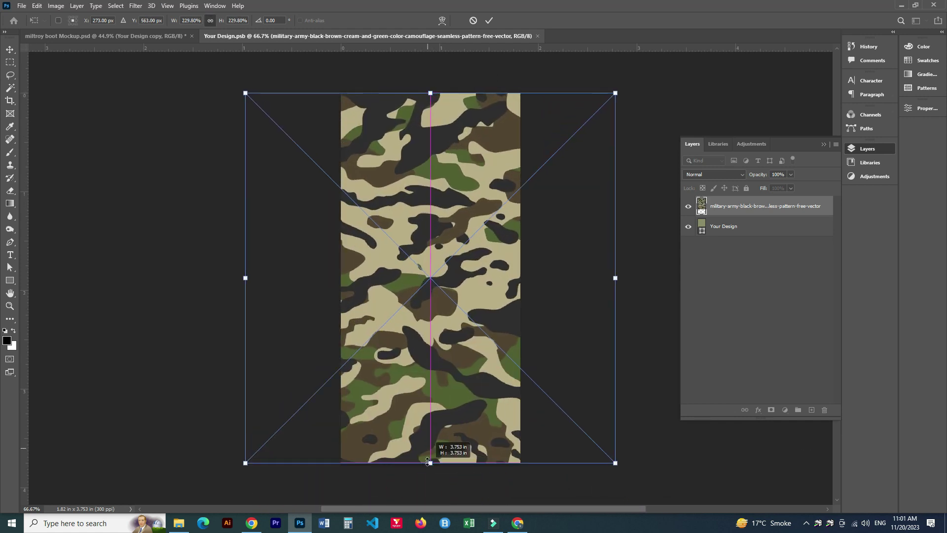
pyautogui.press('Return')
pyautogui.hotkey('ctrl', 's')
pyautogui.click(161, 33)
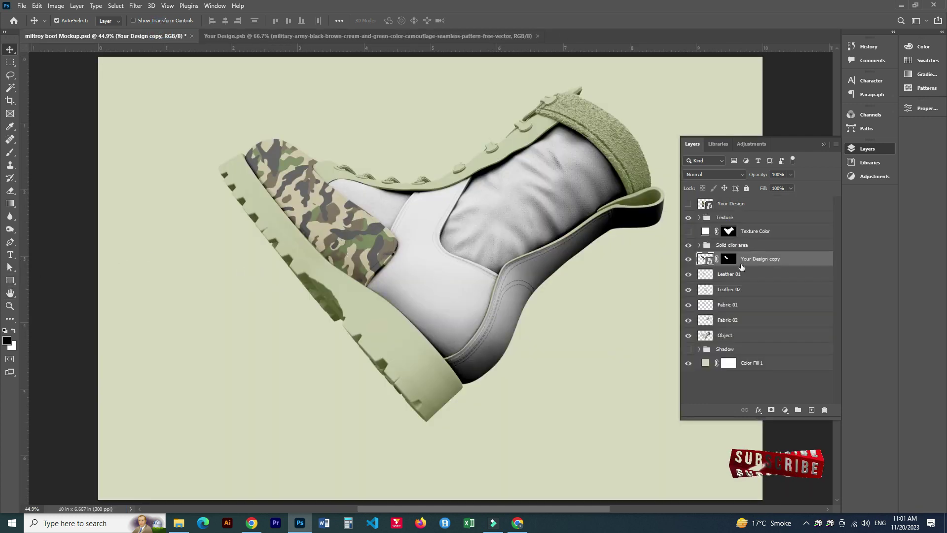
# - Place the second design copy between Leather 01 and Leather 02 and delete its inherited mask
pyautogui.moveTo(756, 263); pyautogui.dragTo(756, 303)
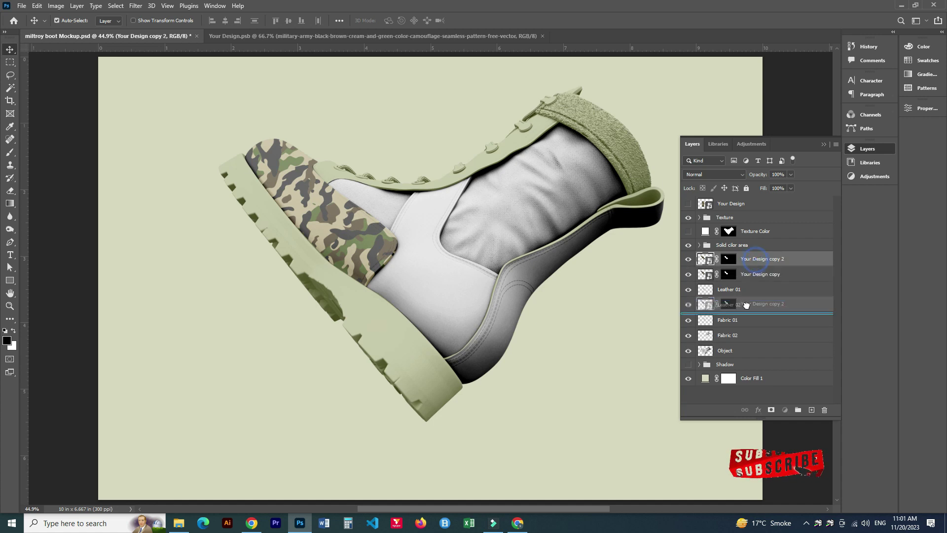
pyautogui.hotkey('ctrl', 't')
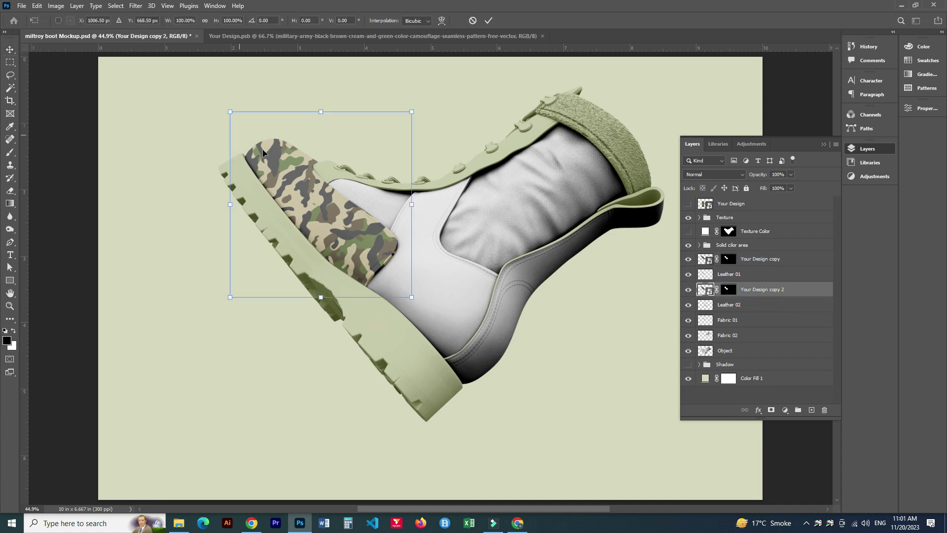
pyautogui.click(729, 290)
pyautogui.click(923, 108)
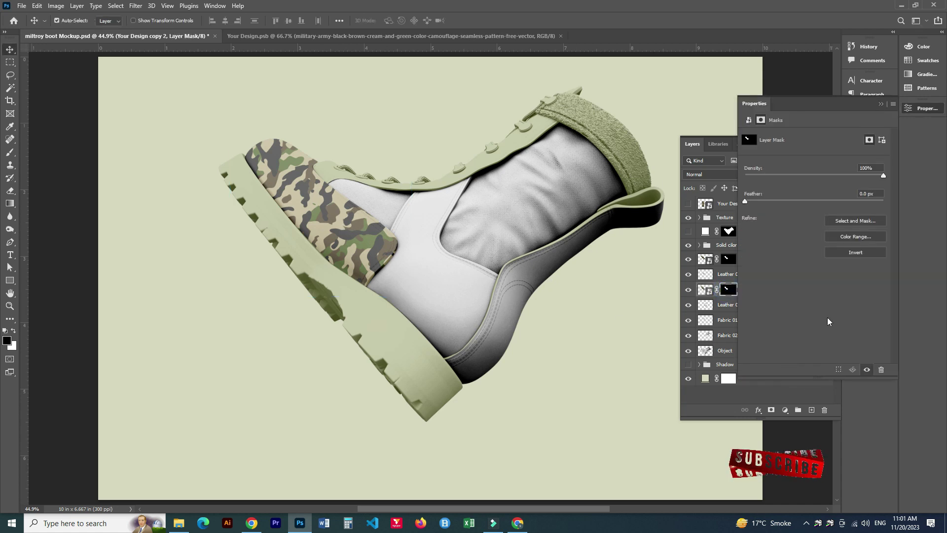
pyautogui.click(881, 103)
pyautogui.moveTo(729, 289); pyautogui.dragTo(824, 410)
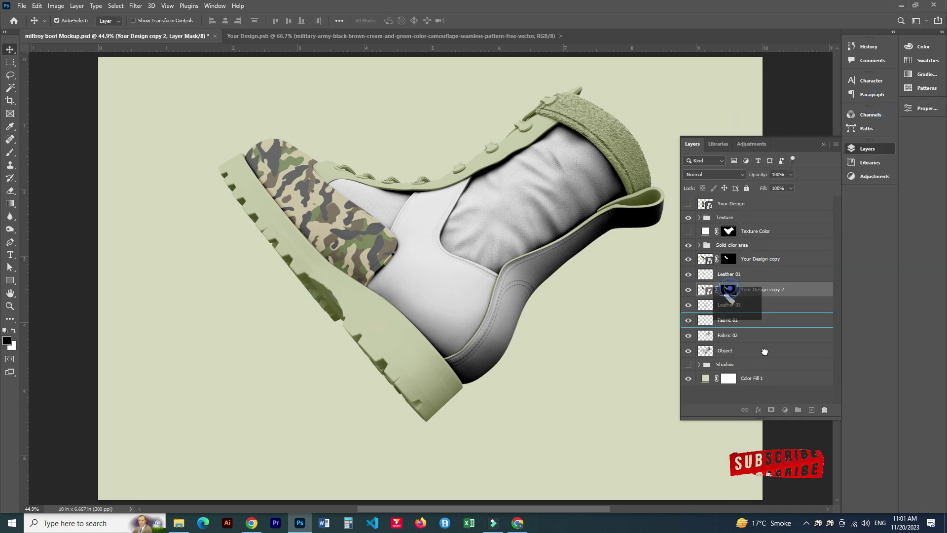
# - Move and shorten the second camo copy over the boot and mask it to the Leather 02 panel
pyautogui.hotkey('ctrl', 't')
pyautogui.moveTo(324, 204)
pyautogui.mouseDown()
pyautogui.moveTo(428, 278)
pyautogui.moveTo(435, 301)
pyautogui.moveTo(545, 228)
pyautogui.mouseUp()
pyautogui.moveTo(599, 415); pyautogui.dragTo(505, 315)
pyautogui.moveTo(325, 129); pyautogui.dragTo(389, 213)
pyautogui.moveTo(447, 276); pyautogui.dragTo(440, 280)
pyautogui.press('Return')
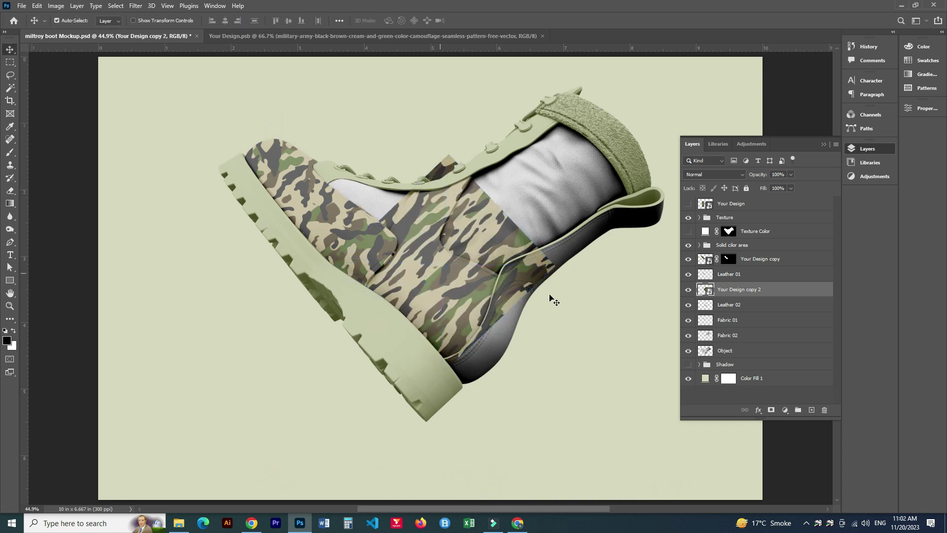
pyautogui.click(769, 412)
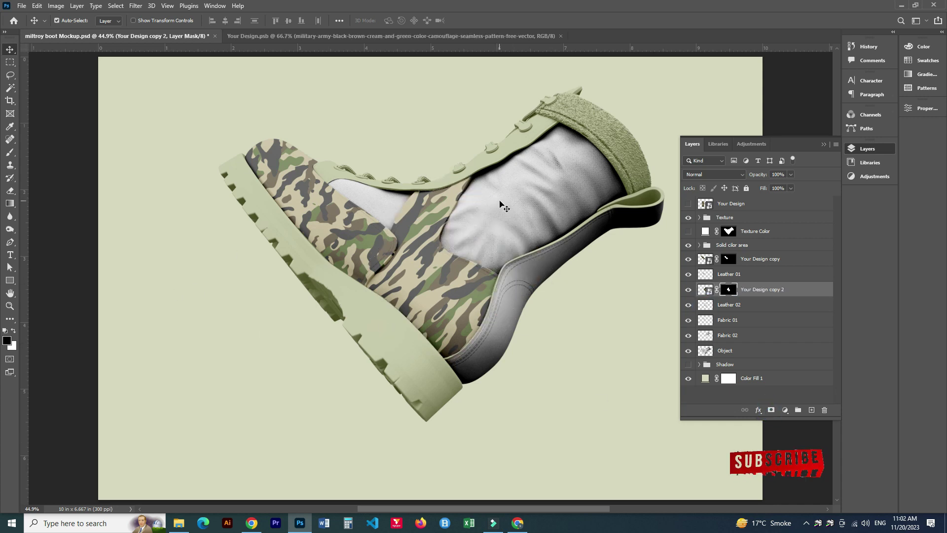
# - Duplicate the camo copy below Leather 02 and load the Fabric 01 area selection
pyautogui.click(756, 295)
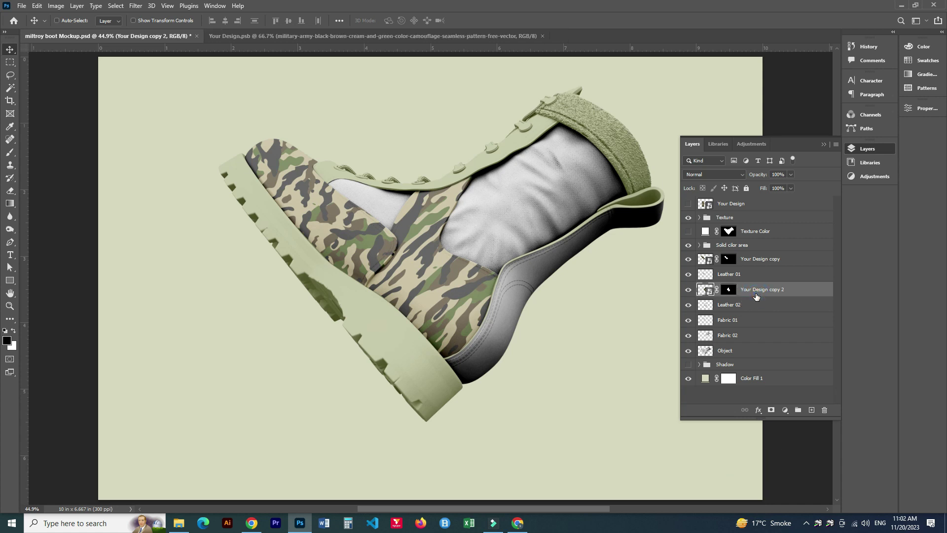
pyautogui.hotkey('ctrl', 'j')
pyautogui.moveTo(760, 291); pyautogui.dragTo(751, 323)
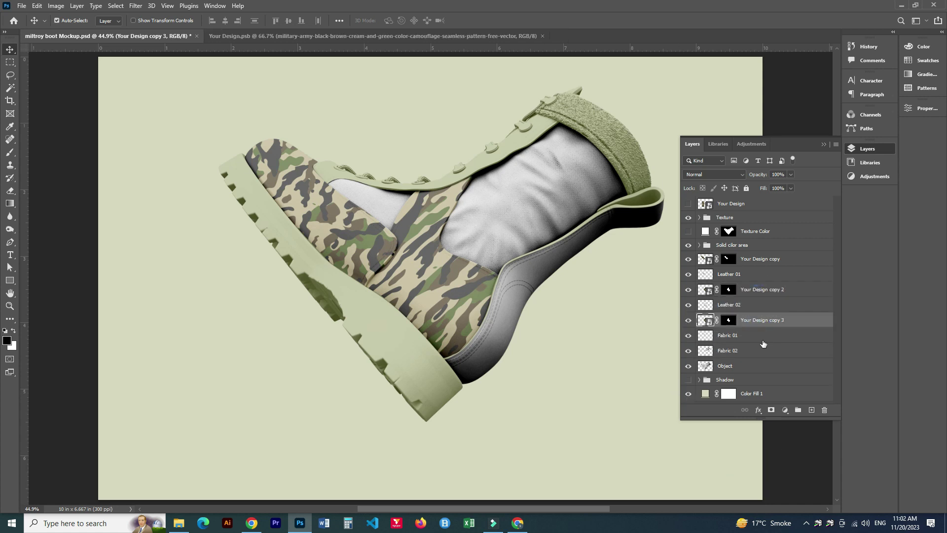
pyautogui.keyDown('ctrl'); pyautogui.click(707, 337); pyautogui.keyUp('ctrl')
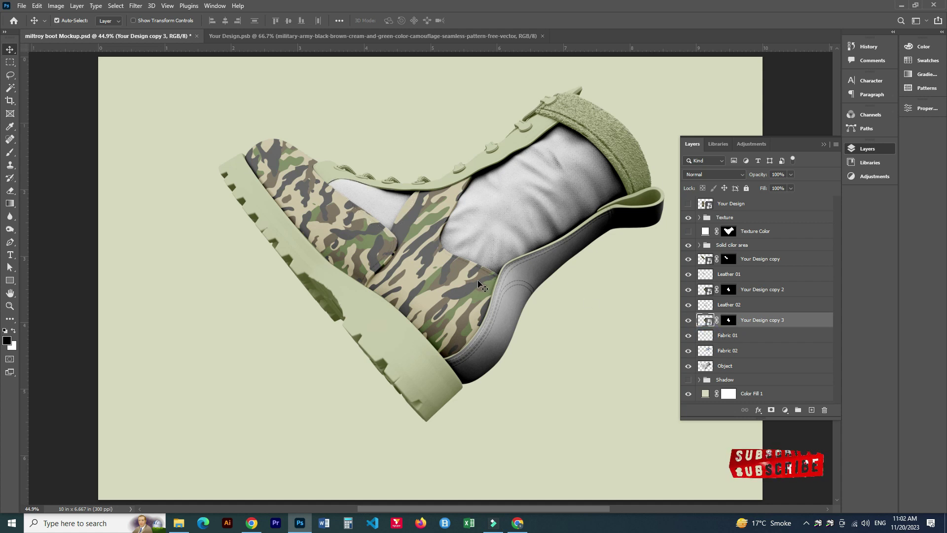
pyautogui.click(725, 324)
pyautogui.hotkey('ctrl', 'BackSpace')
pyautogui.hotkey('ctrl', 'd')
# - Delete the third camo copy's inherited layer mask
pyautogui.click(729, 321)
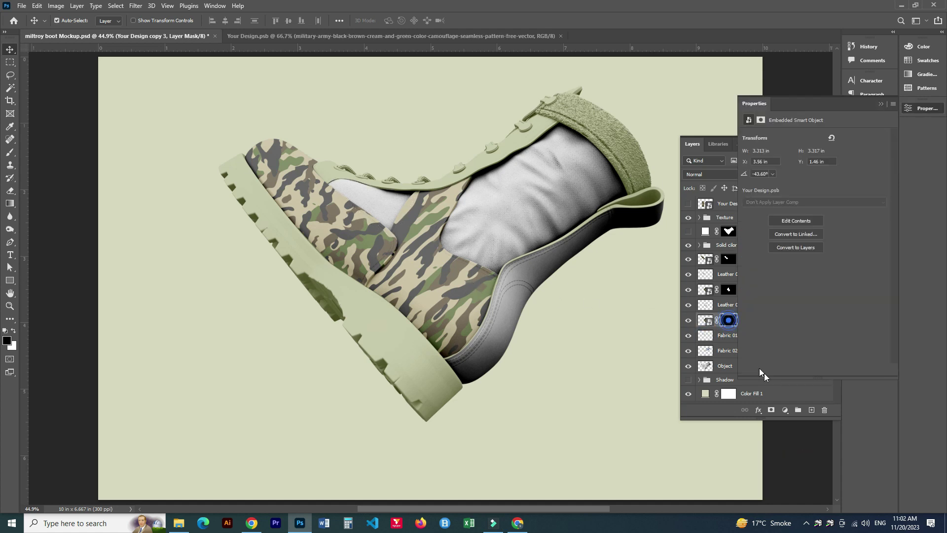
pyautogui.click(881, 105)
pyautogui.moveTo(726, 321); pyautogui.dragTo(841, 409)
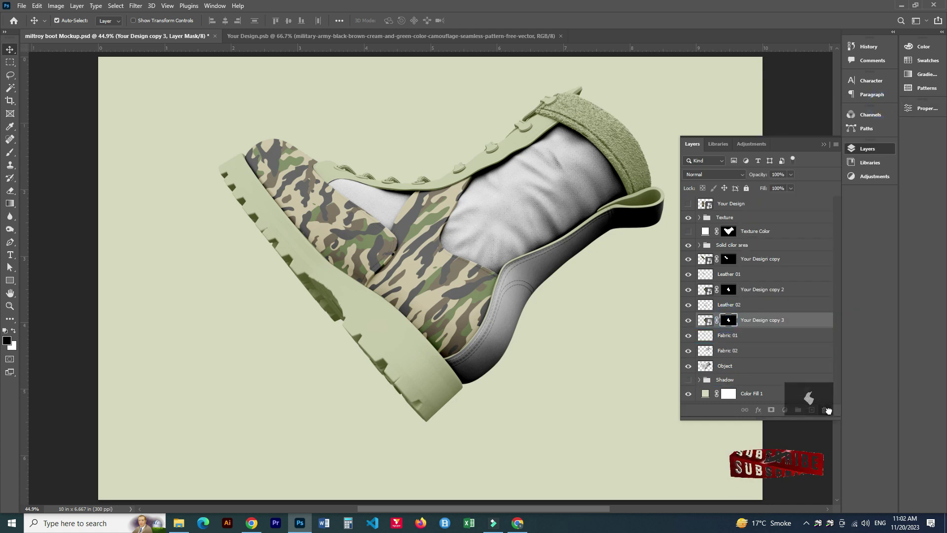
pyautogui.moveTo(841, 408); pyautogui.dragTo(824, 410)
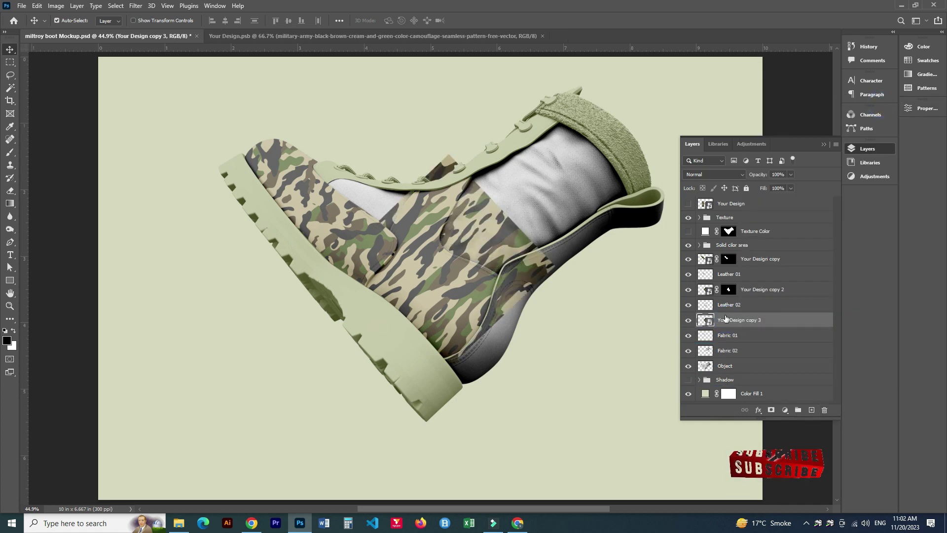
pyautogui.click(474, 276)
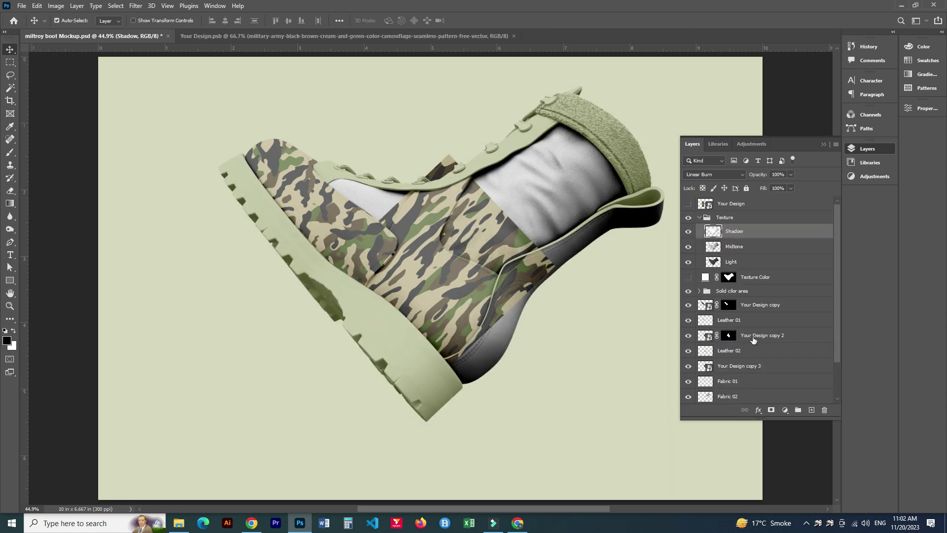
# - Move and narrow the third camo copy over the fabric panel and mask it to Fabric 01
pyautogui.click(744, 367)
pyautogui.hotkey('ctrl', 't')
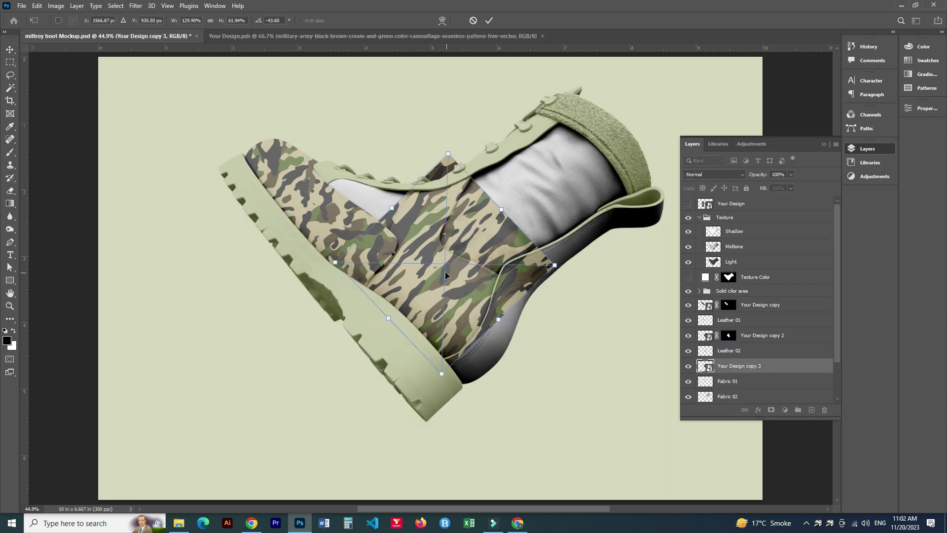
pyautogui.moveTo(445, 275); pyautogui.dragTo(376, 217)
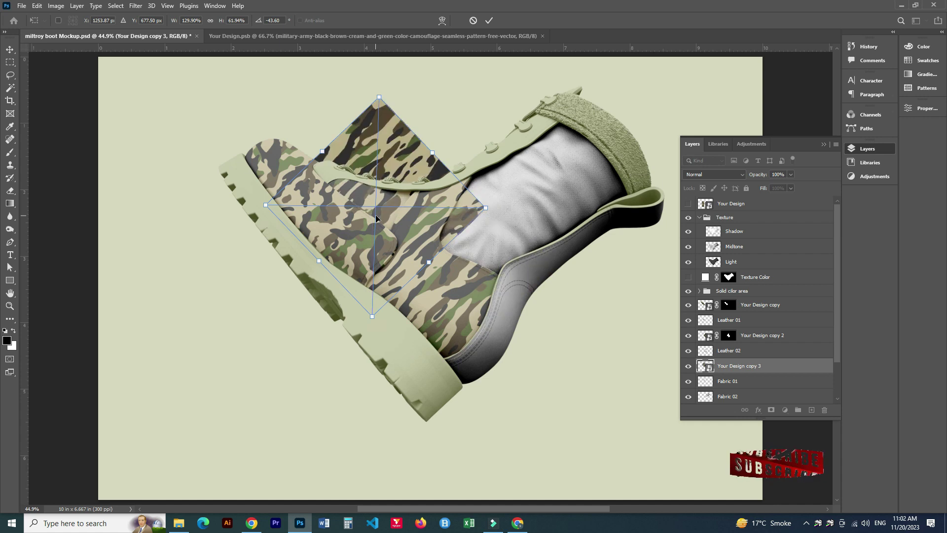
pyautogui.moveTo(319, 261); pyautogui.dragTo(359, 235)
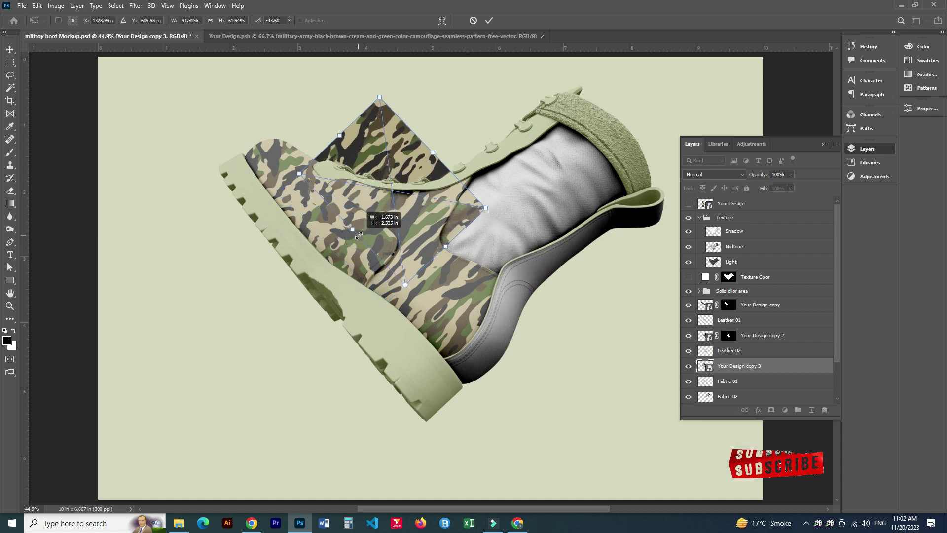
pyautogui.moveTo(445, 246); pyautogui.dragTo(438, 289)
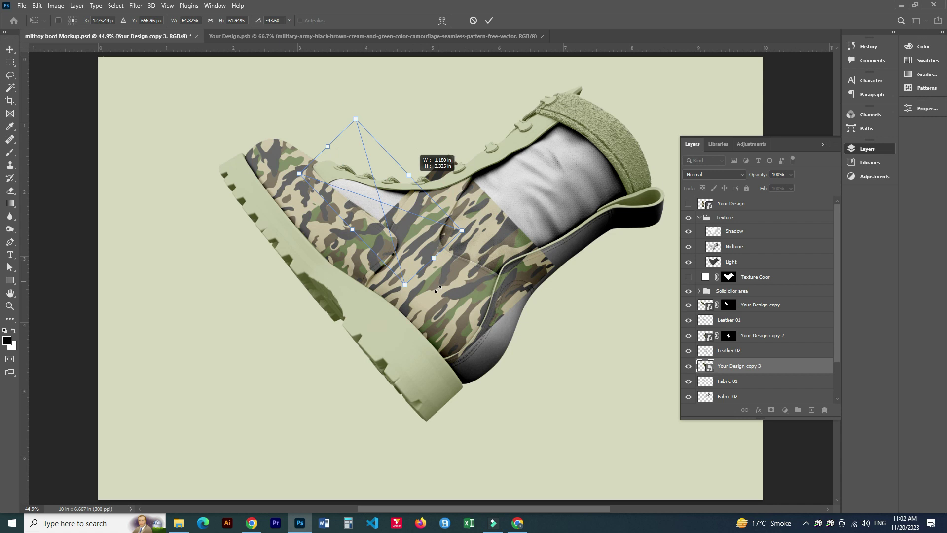
pyautogui.moveTo(434, 257); pyautogui.dragTo(414, 237)
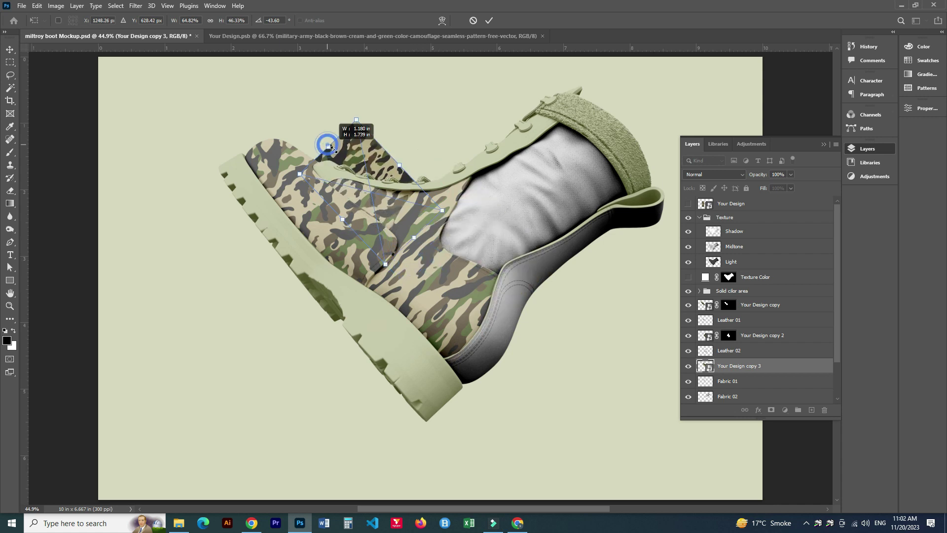
pyautogui.moveTo(329, 147); pyautogui.dragTo(340, 157)
pyautogui.press('Return')
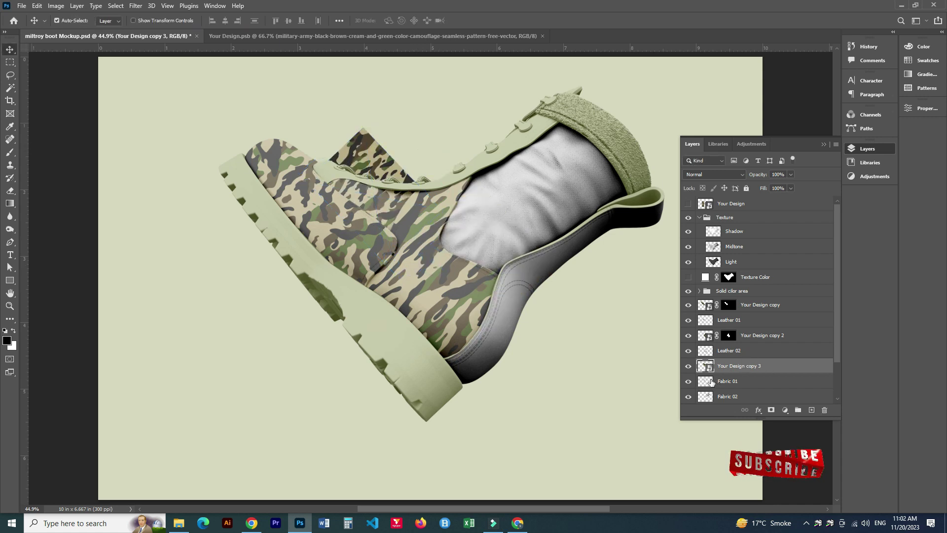
pyautogui.click(771, 410)
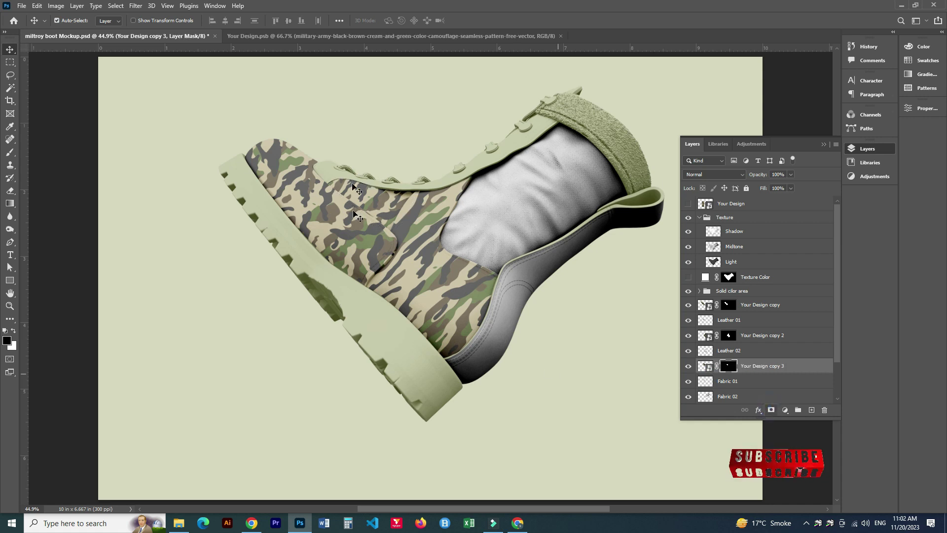
pyautogui.hscroll(2, 481, 226)
pyautogui.scroll(-1, 481, 226)
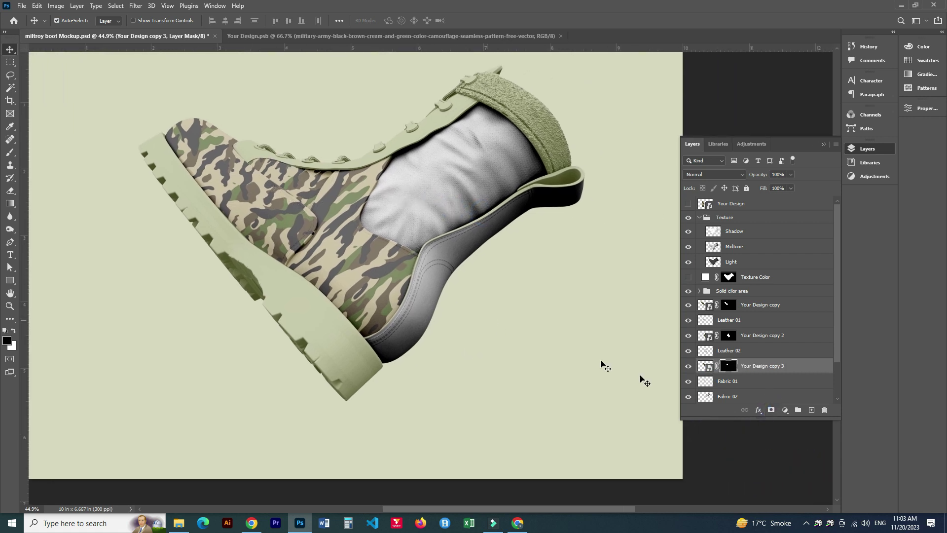
# - Place the fourth camo copy between Fabric 01 and Fabric 02 and delete its mask
pyautogui.click(768, 362)
pyautogui.scroll(-2, 760, 355)
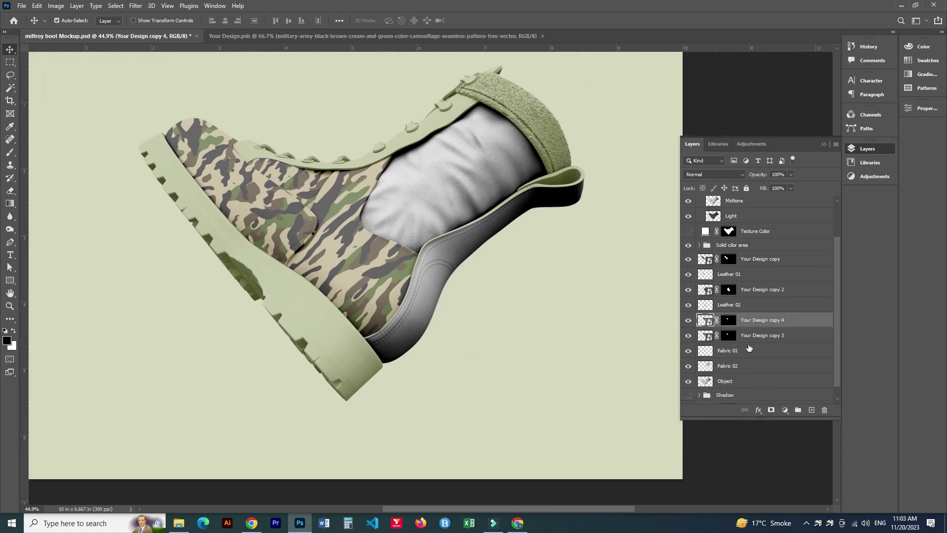
pyautogui.moveTo(772, 326); pyautogui.dragTo(739, 367)
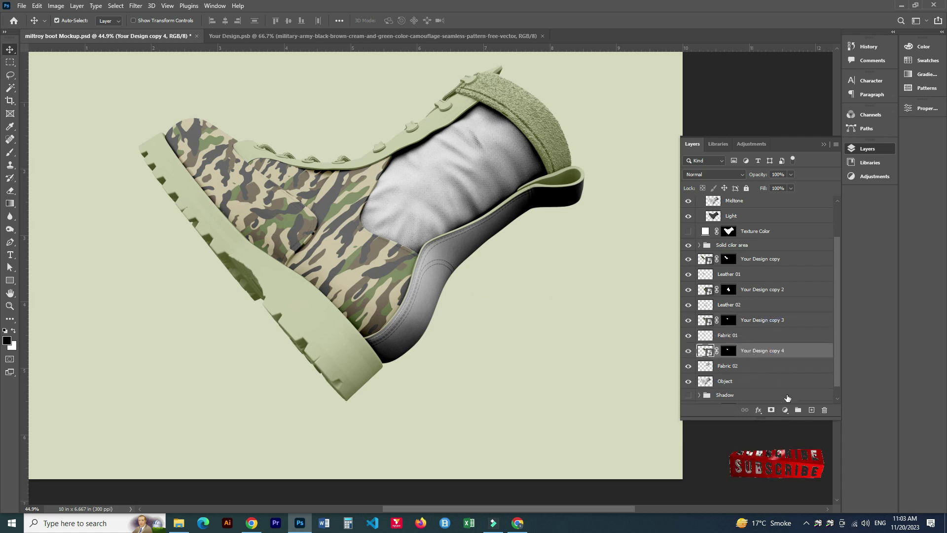
pyautogui.moveTo(733, 356); pyautogui.dragTo(824, 410)
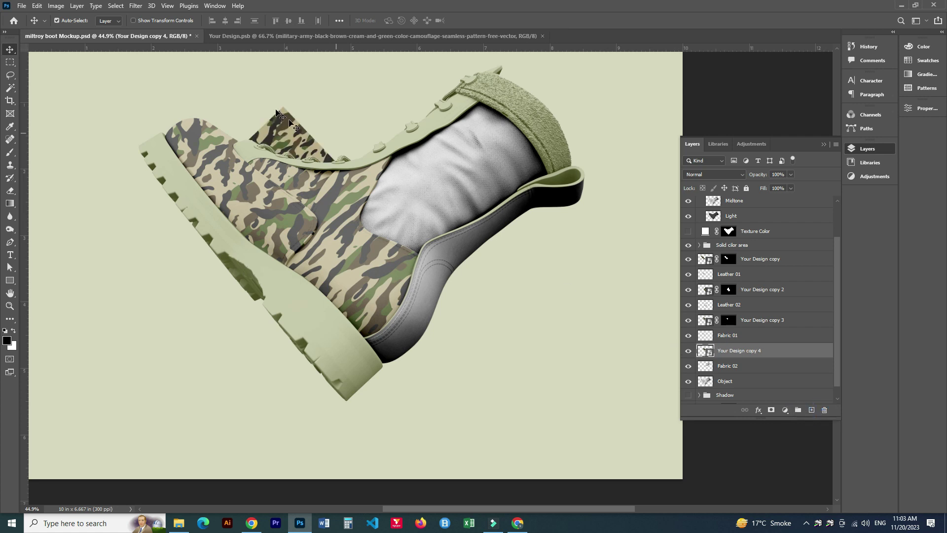
# - Rotate and stretch the camo over the rear fabric upper and mask it to Fabric 02
pyautogui.moveTo(293, 153)
pyautogui.mouseDown()
pyautogui.moveTo(521, 259)
pyautogui.moveTo(562, 195)
pyautogui.moveTo(567, 222)
pyautogui.mouseUp()
pyautogui.hotkey('ctrl', 't')
pyautogui.moveTo(486, 163); pyautogui.dragTo(550, 127)
pyautogui.moveTo(399, 216); pyautogui.dragTo(388, 227)
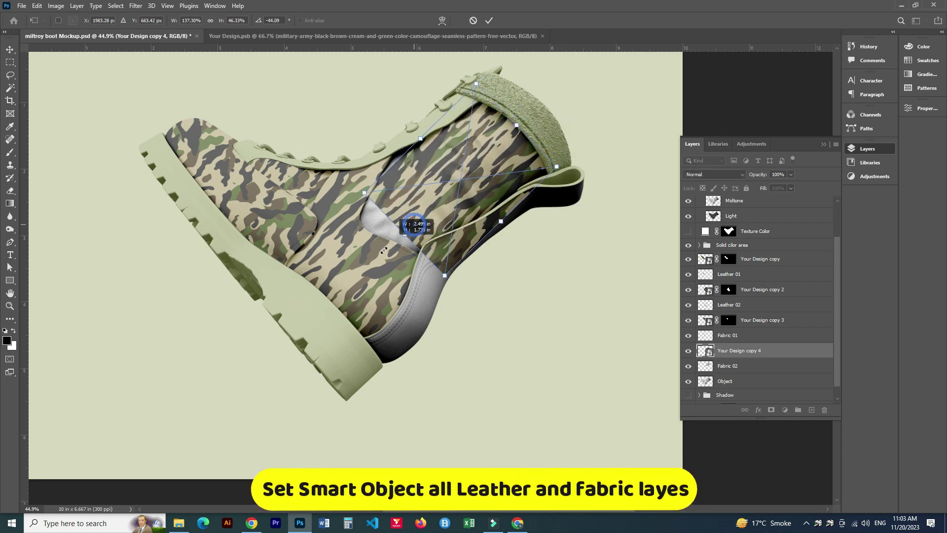
pyautogui.moveTo(402, 156); pyautogui.dragTo(393, 146)
pyautogui.moveTo(489, 233); pyautogui.dragTo(477, 223)
pyautogui.press('Return')
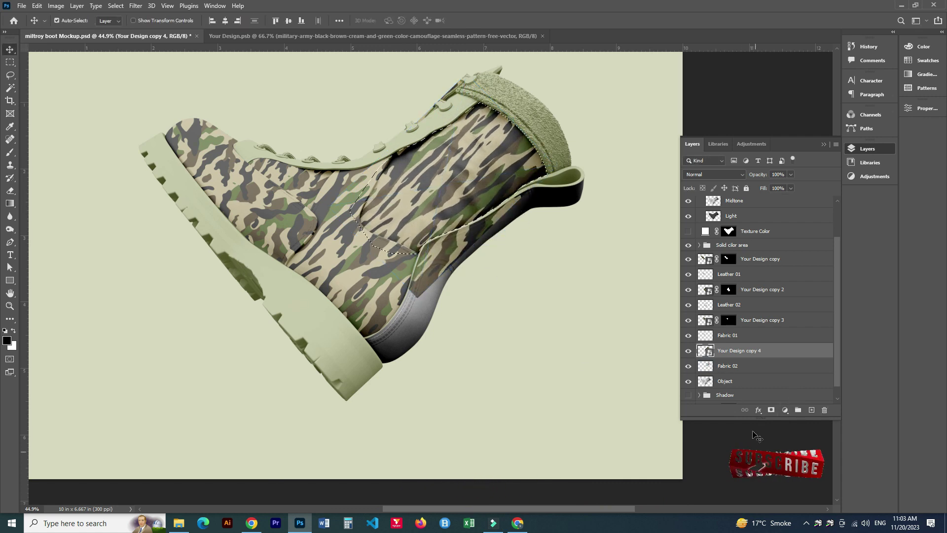
pyautogui.click(771, 410)
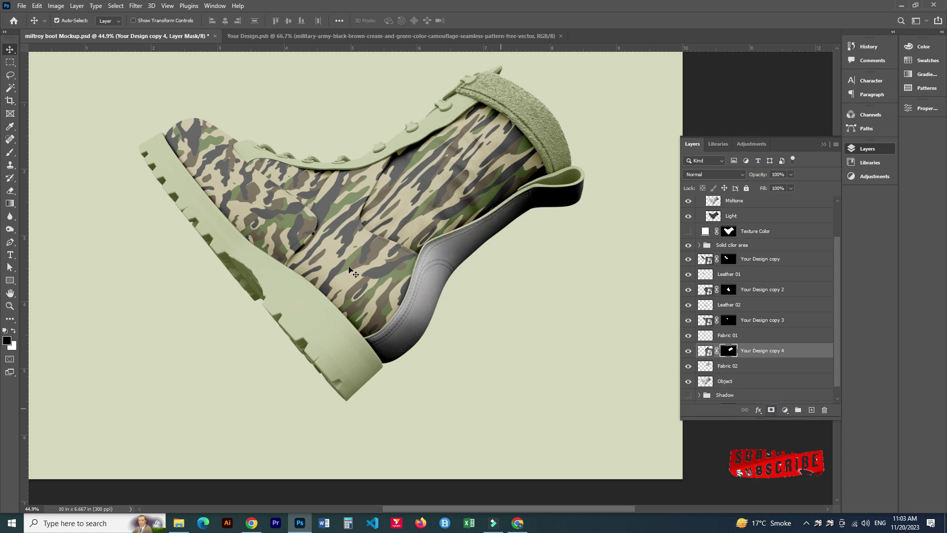
pyautogui.scroll(1, 449, 217)
pyautogui.scroll(1, 326, 302)
pyautogui.scroll(1, 320, 303)
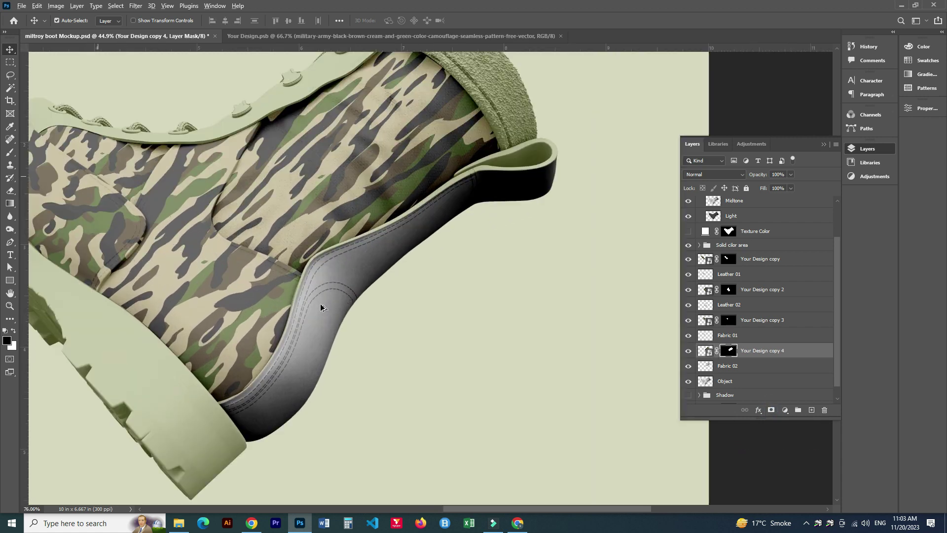
pyautogui.scroll(1, 321, 303)
pyautogui.scroll(-3, 306, 374)
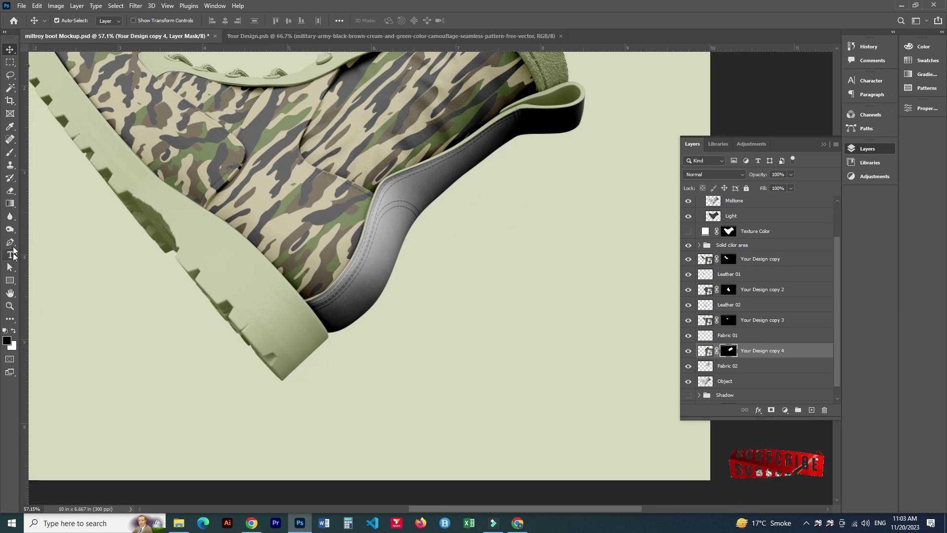
# - With the Pen tool, start a path above the Object layer along the grey back panel's edge
pyautogui.click(10, 242)
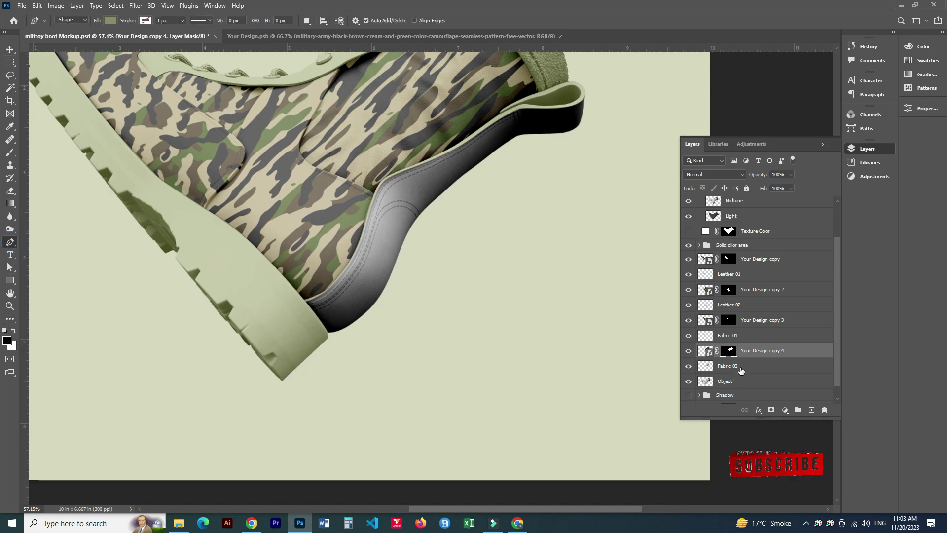
pyautogui.click(740, 381)
pyautogui.click(302, 272)
pyautogui.click(425, 337)
pyautogui.click(468, 295)
pyautogui.moveTo(487, 250); pyautogui.dragTo(398, 355)
pyautogui.click(444, 319)
pyautogui.click(490, 270)
pyautogui.click(518, 220)
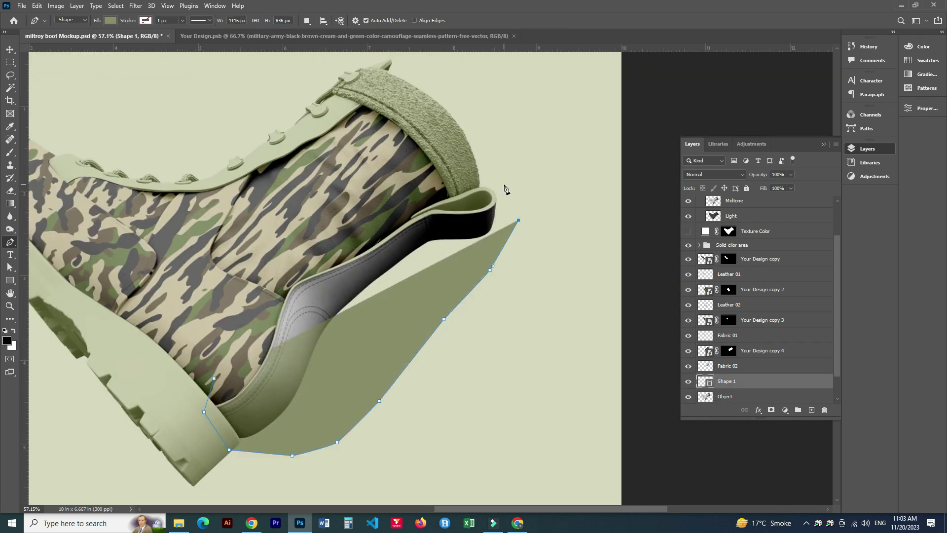
# - Finish tracing the back panel along the collar and boot top, and turn it into a selection
pyautogui.click(505, 184)
pyautogui.click(489, 175)
pyautogui.click(469, 180)
pyautogui.click(409, 201)
pyautogui.click(349, 231)
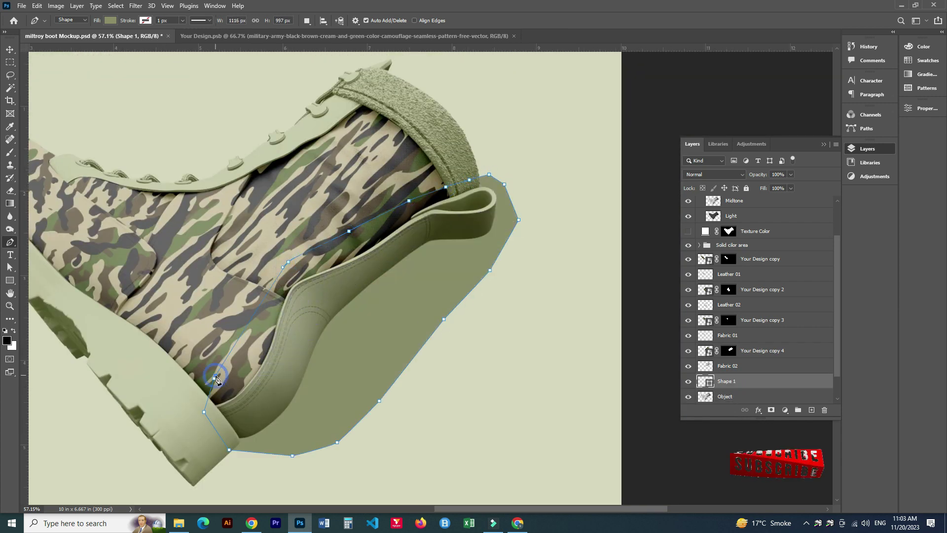
pyautogui.hotkey('ctrl', 'Return')
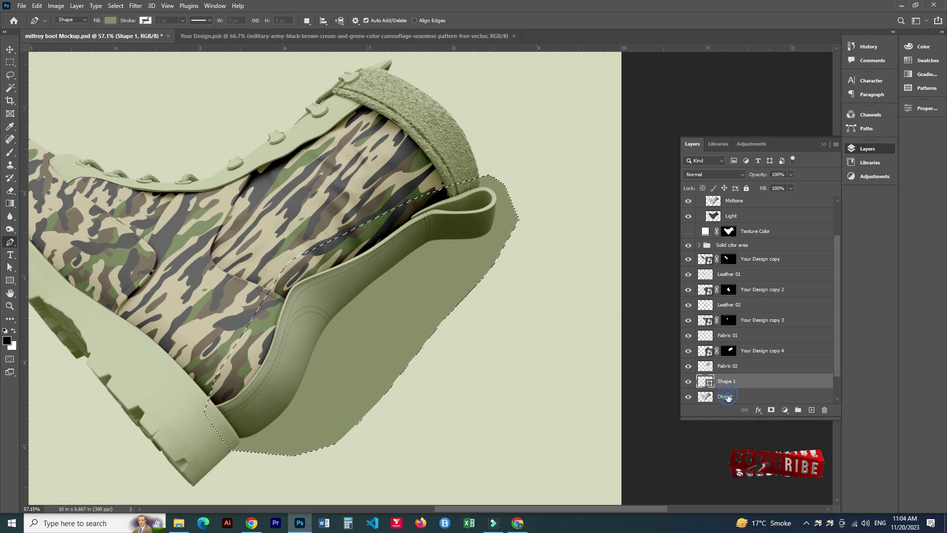
# - Copy the back panel from Object onto a new Layer 1 and delete the temporary Shape 1
pyautogui.click(725, 396)
pyautogui.hotkey('ctrl', 'j')
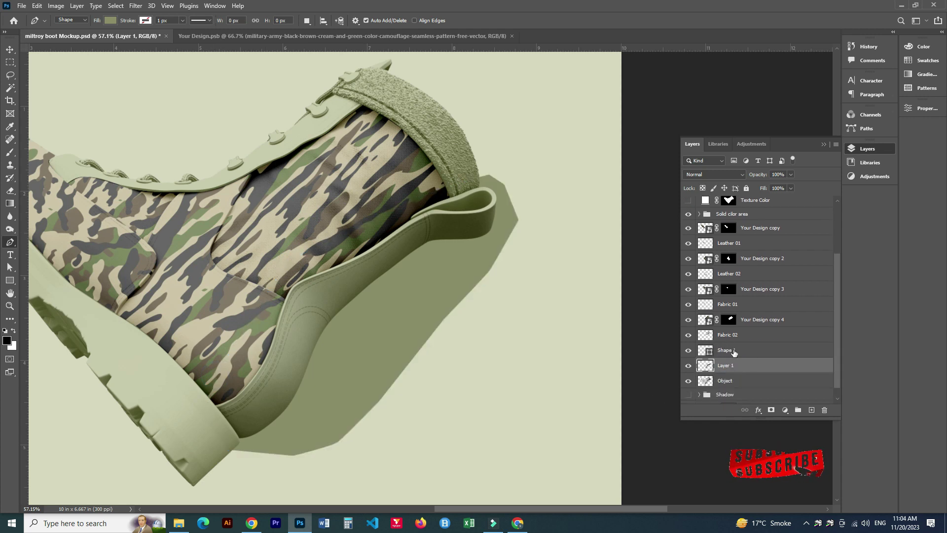
pyautogui.click(734, 351)
pyautogui.press('Delete')
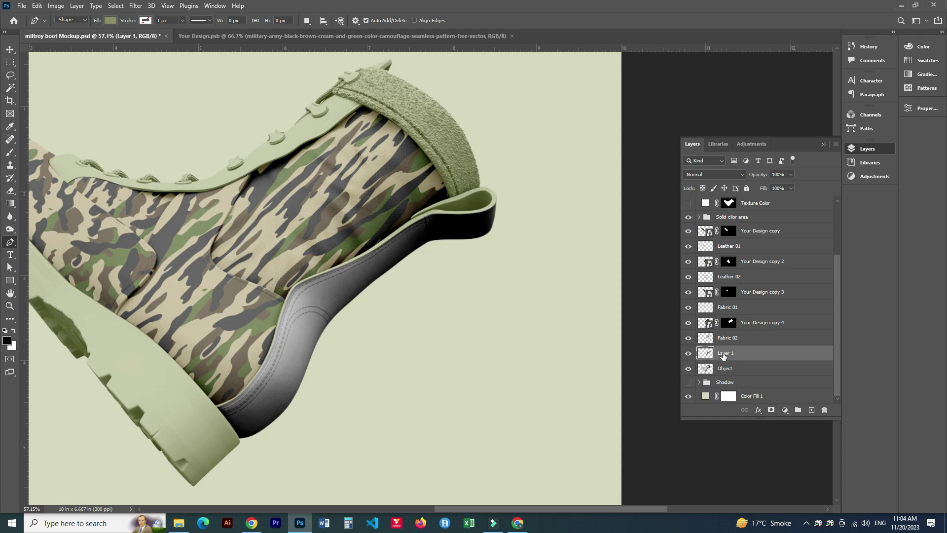
# - Duplicate the fourth camo copy above Layer 1, remove its mask, and stretch it over the heel
pyautogui.click(766, 324)
pyautogui.hotkey('ctrl', 'j')
pyautogui.moveTo(766, 323); pyautogui.dragTo(750, 361)
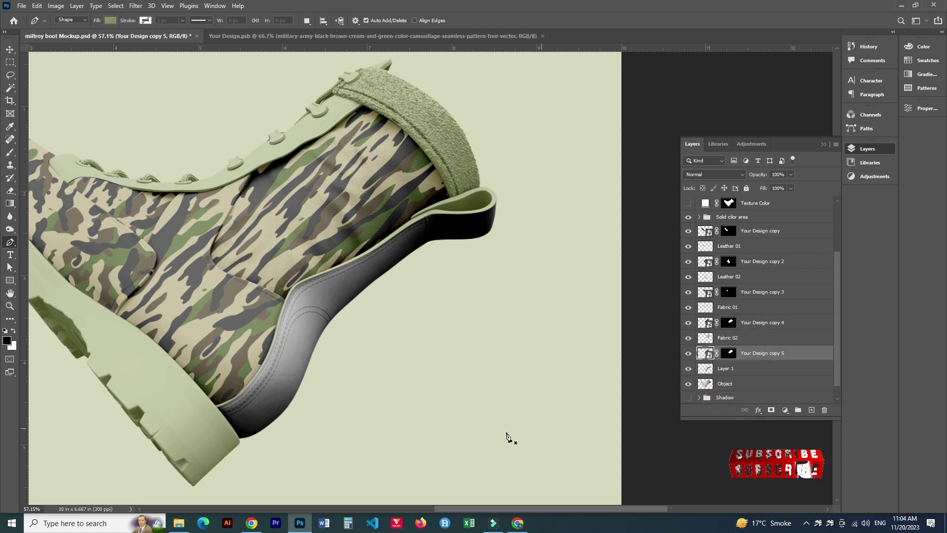
pyautogui.moveTo(732, 353); pyautogui.dragTo(824, 410)
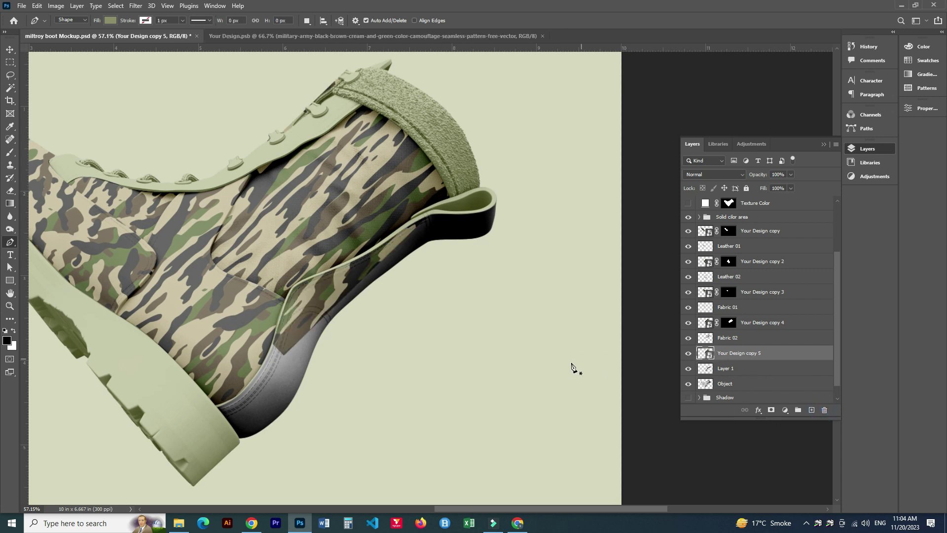
pyautogui.hotkey('ctrl', 't')
pyautogui.moveTo(305, 273); pyautogui.dragTo(315, 340)
pyautogui.moveTo(404, 218)
pyautogui.mouseDown()
pyautogui.moveTo(427, 224)
pyautogui.moveTo(482, 187)
pyautogui.mouseUp()
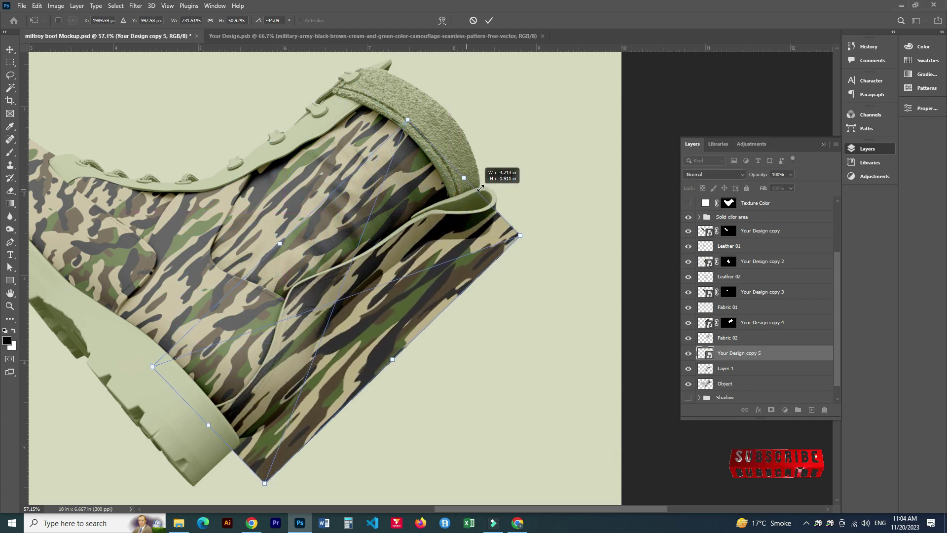
pyautogui.press('Return')
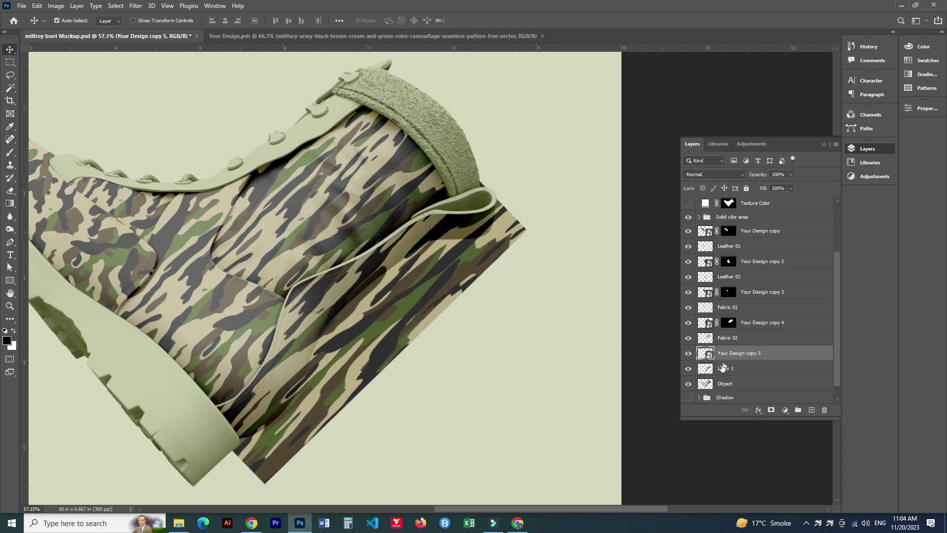
# - Mask Your Design copy 5 to Layer 1's outline and group the camo and panel layers as 'Smart Object'
pyautogui.keyDown('ctrl'); pyautogui.click(706, 369); pyautogui.keyUp('ctrl')
pyautogui.click(770, 413)
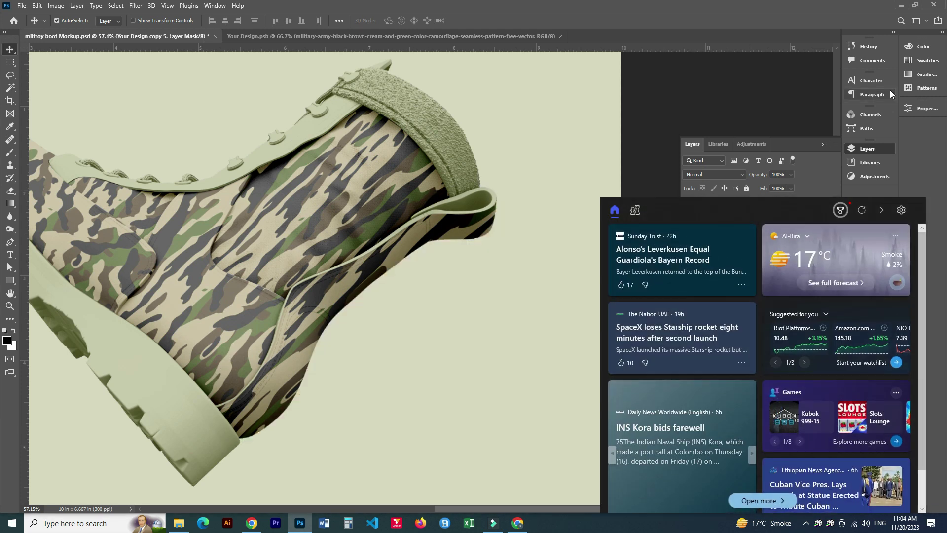
pyautogui.scroll(-1, 403, 316)
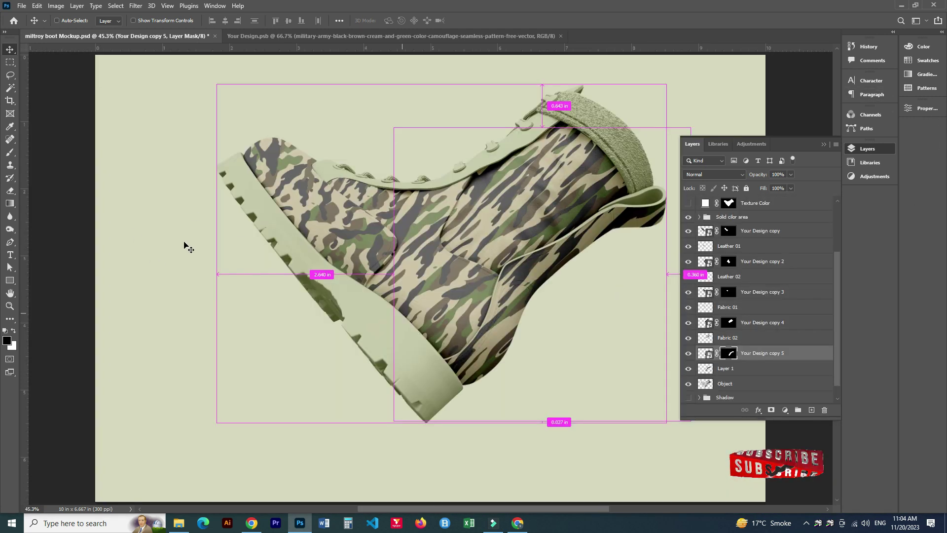
pyautogui.click(750, 369)
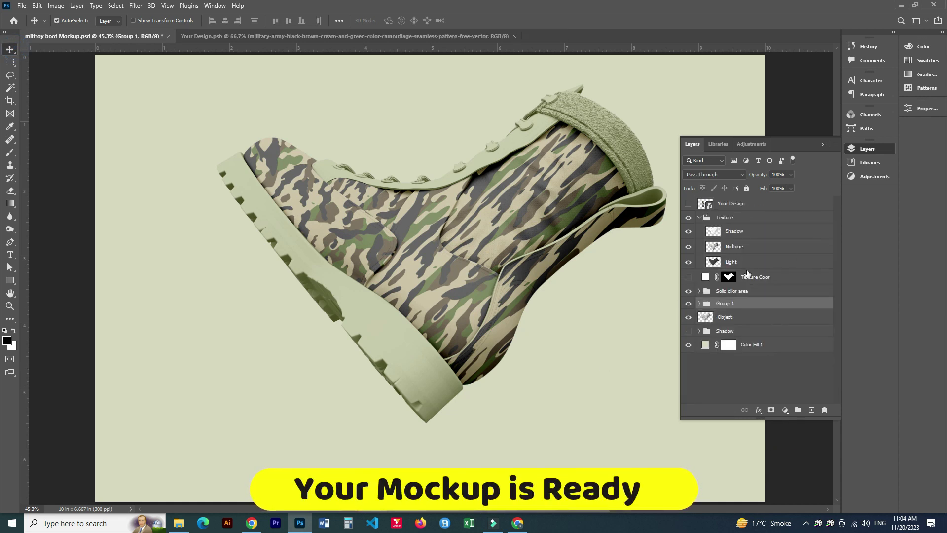
pyautogui.write('Smart O')
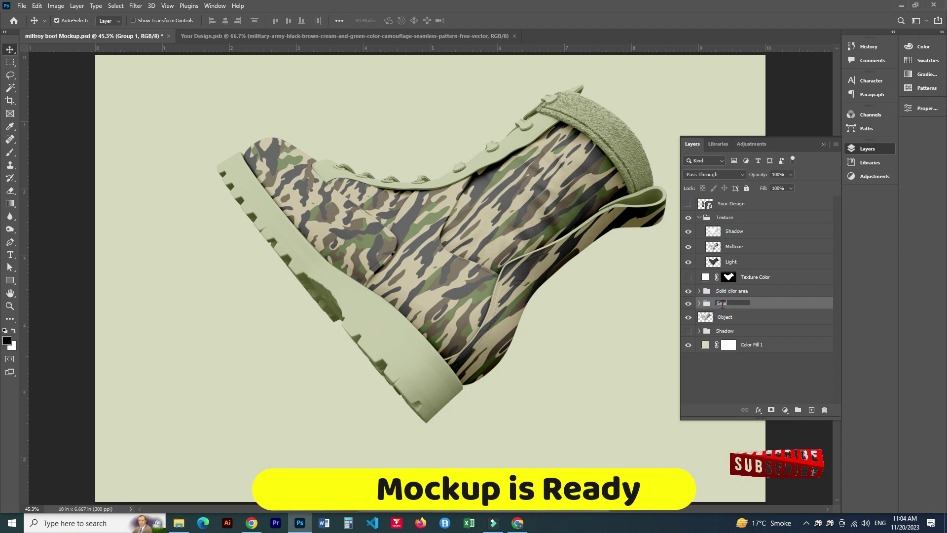
pyautogui.press('Return')
# - Collapse the Texture group, open the Your Design smart object, and hide its camo layer
pyautogui.click(700, 217)
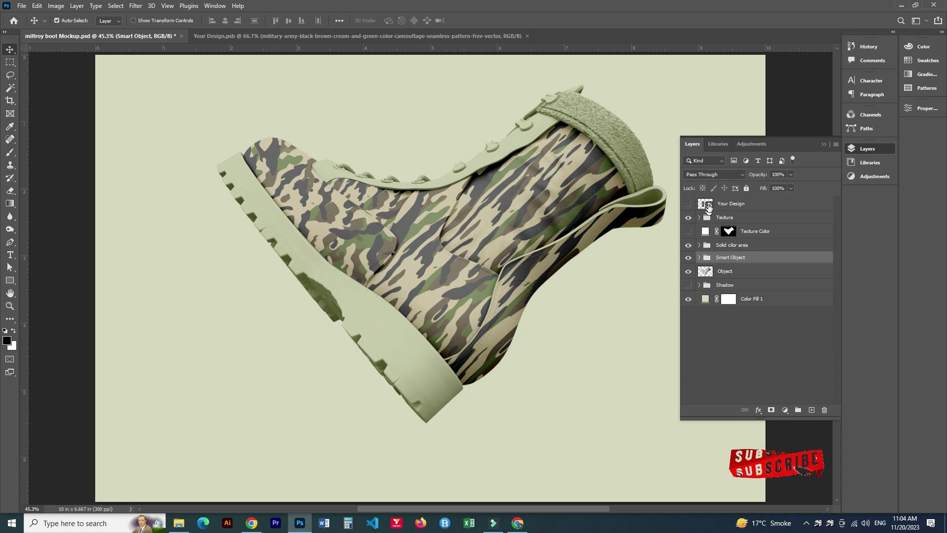
pyautogui.doubleClick(706, 204)
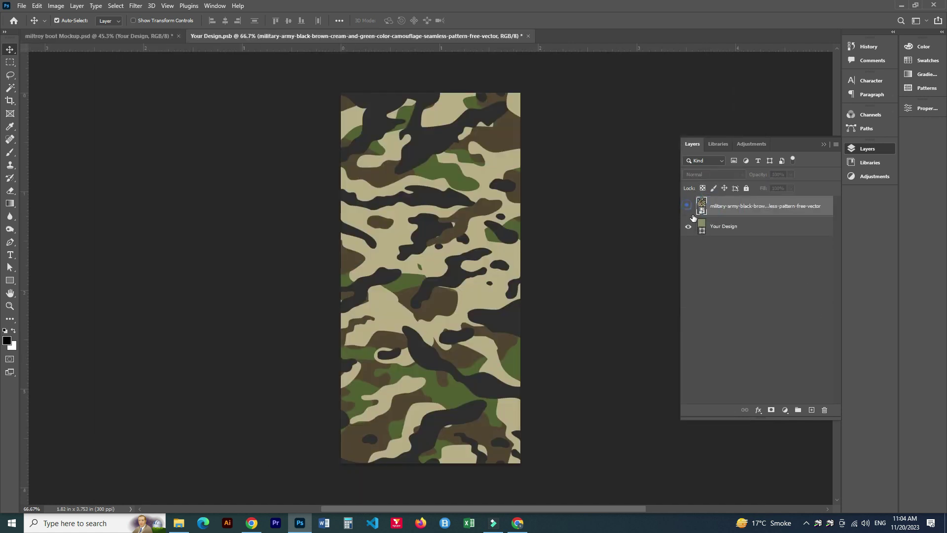
pyautogui.click(687, 205)
# - Recolour the Your Design base fill pale cream, then return to the boot mockup document
pyautogui.doubleClick(702, 227)
pyautogui.click(677, 360)
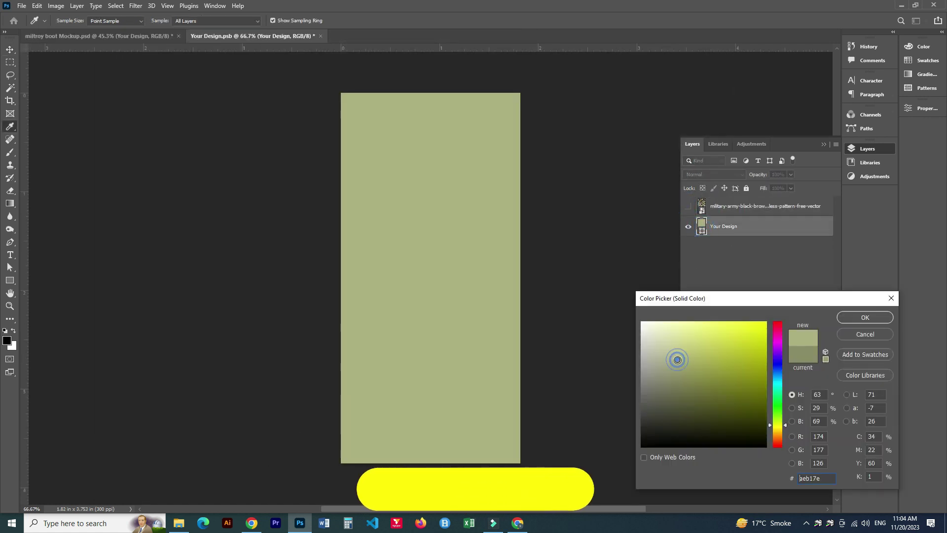
pyautogui.click(665, 340)
pyautogui.click(866, 317)
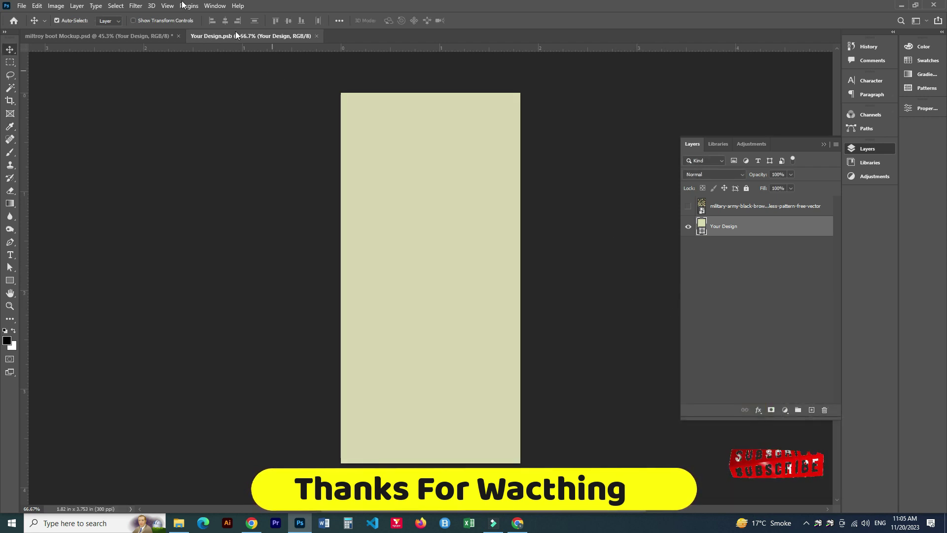
pyautogui.click(141, 37)
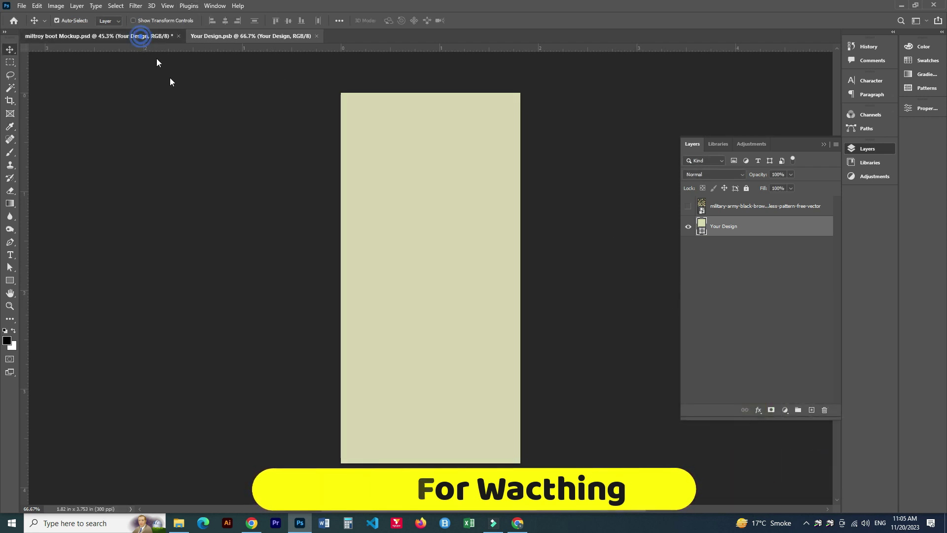